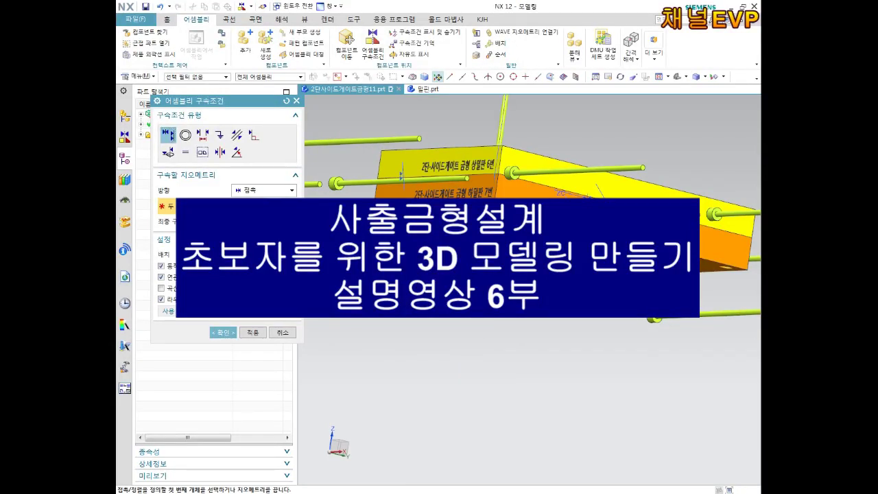
# Reverse the tilted pin's last constraint until the pin sits above the top plate.
pyautogui.scroll(-3, 501, 206)
pyautogui.moveTo(480, 219); pyautogui.dragTo(487, 197, button='middle')
pyautogui.scroll(3, 486, 196)
pyautogui.scroll(2, 500, 202)
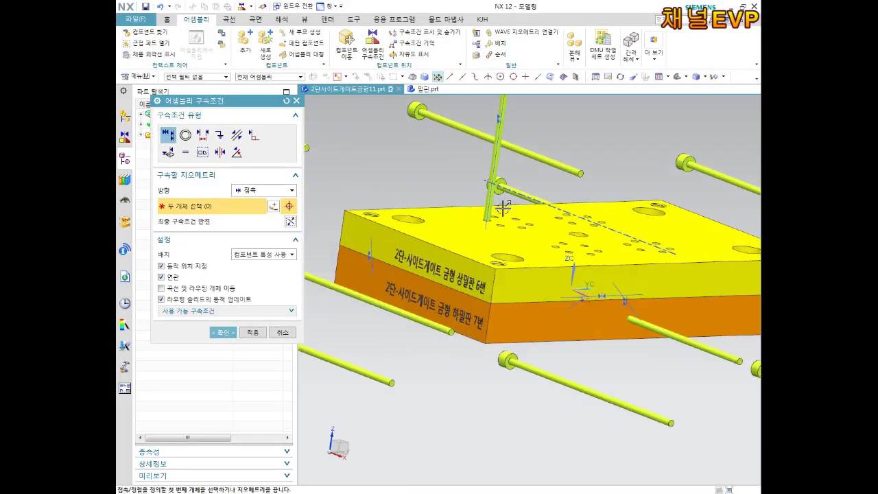
pyautogui.scroll(-3, 507, 220)
pyautogui.scroll(1, 480, 192)
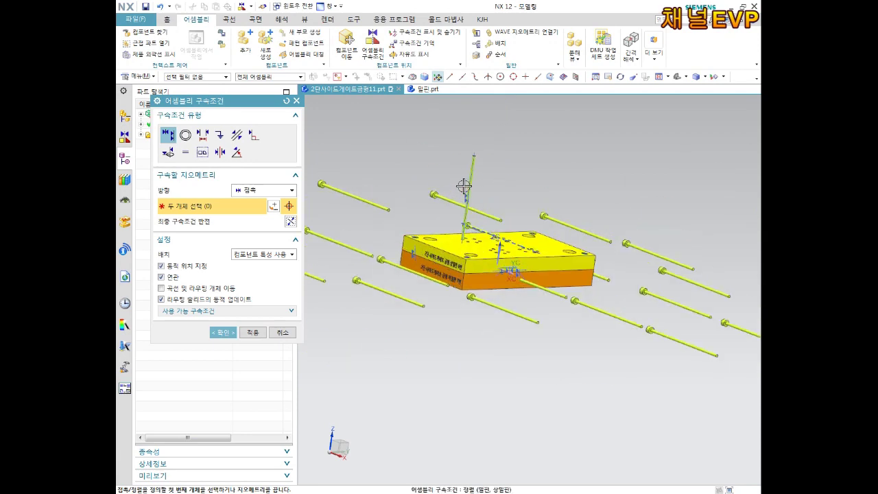
pyautogui.scroll(2, 463, 168)
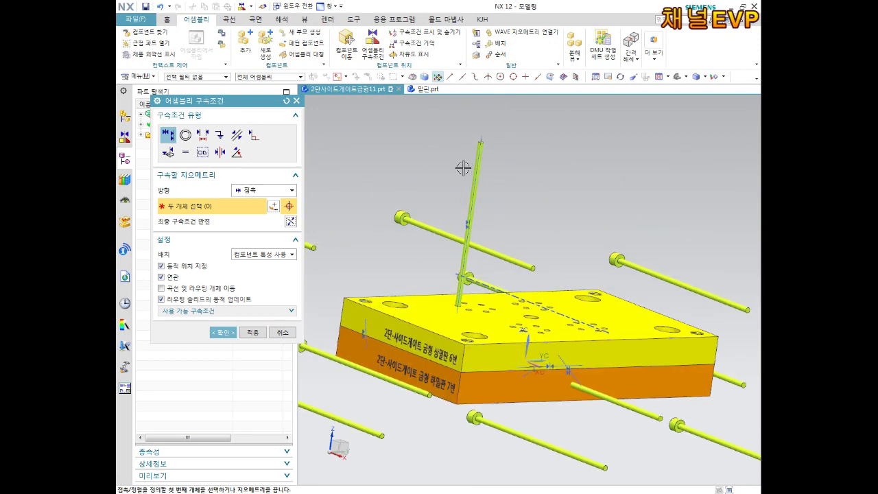
pyautogui.click(291, 222)
pyautogui.click(290, 222)
pyautogui.click(291, 222)
pyautogui.click(291, 222)
# Accept the pin's constraint and zoom to review the plate assembly.
pyautogui.click(225, 333)
pyautogui.scroll(3, 480, 316)
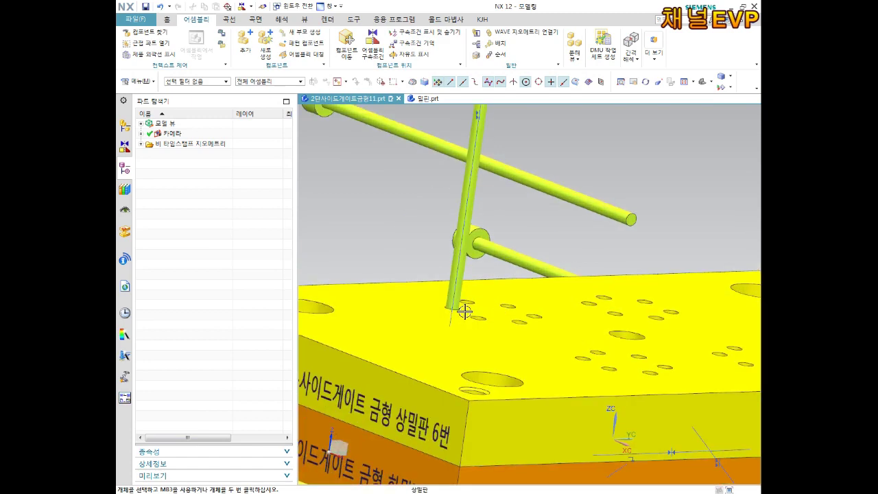
pyautogui.scroll(3, 467, 281)
pyautogui.scroll(-3, 542, 318)
pyautogui.scroll(-2, 577, 179)
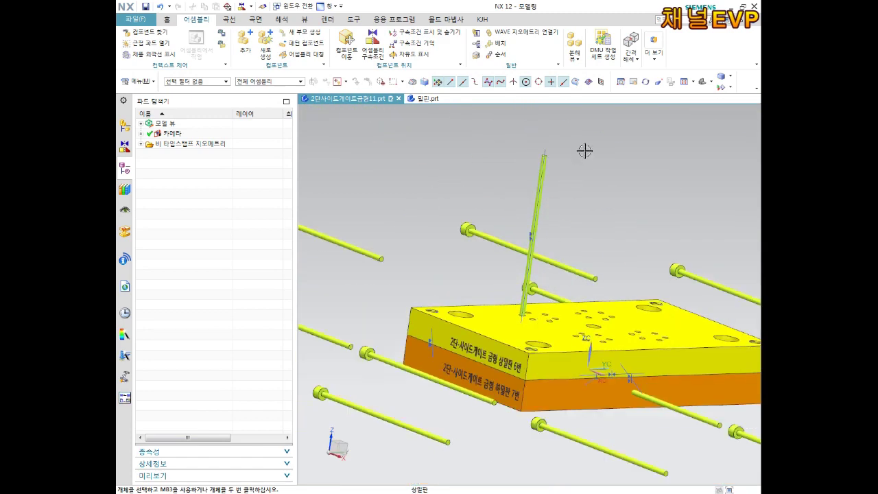
pyautogui.scroll(-2, 584, 151)
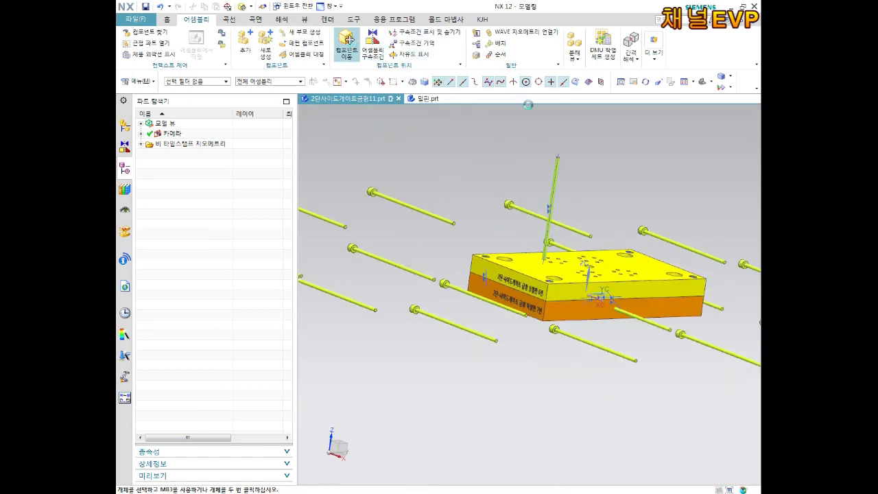
pyautogui.scroll(1, 555, 171)
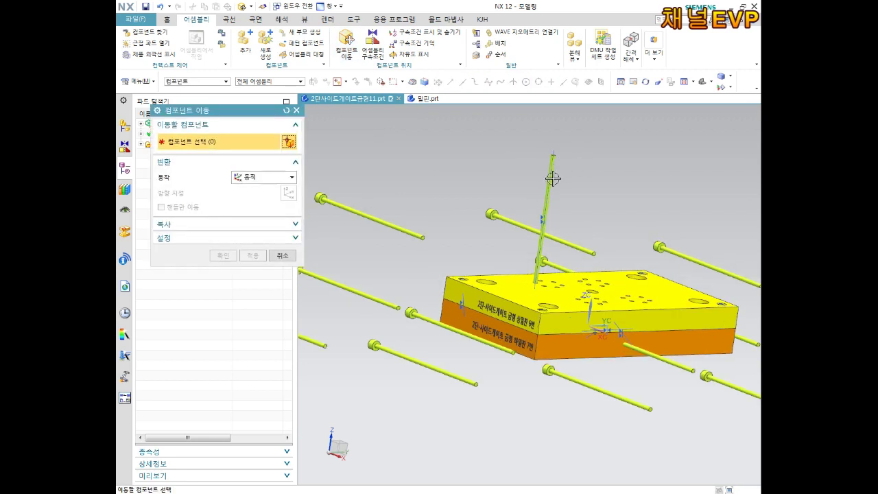
# Move the tilted pin along its axis to X -24, Y -23.9282, Z 75.6.
pyautogui.scroll(2, 553, 178)
pyautogui.click(549, 184)
pyautogui.scroll(-2, 549, 188)
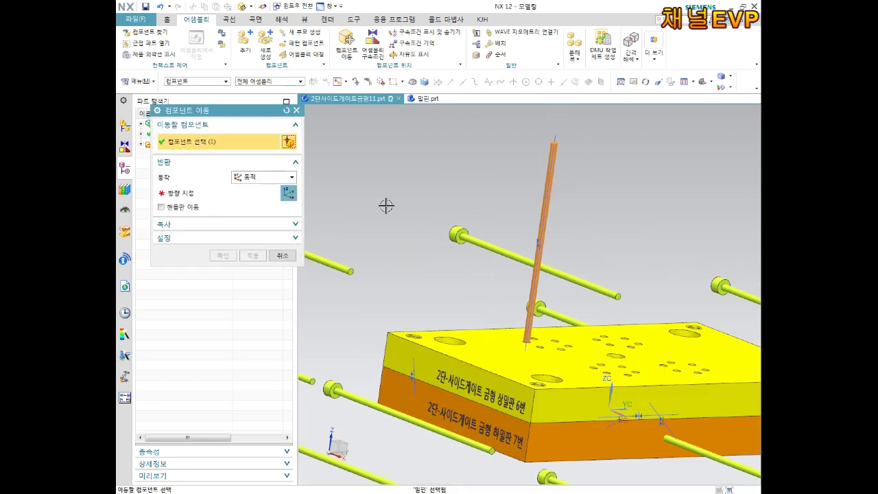
pyautogui.click(197, 197)
pyautogui.moveTo(551, 200); pyautogui.dragTo(564, 143)
pyautogui.scroll(-2, 609, 186)
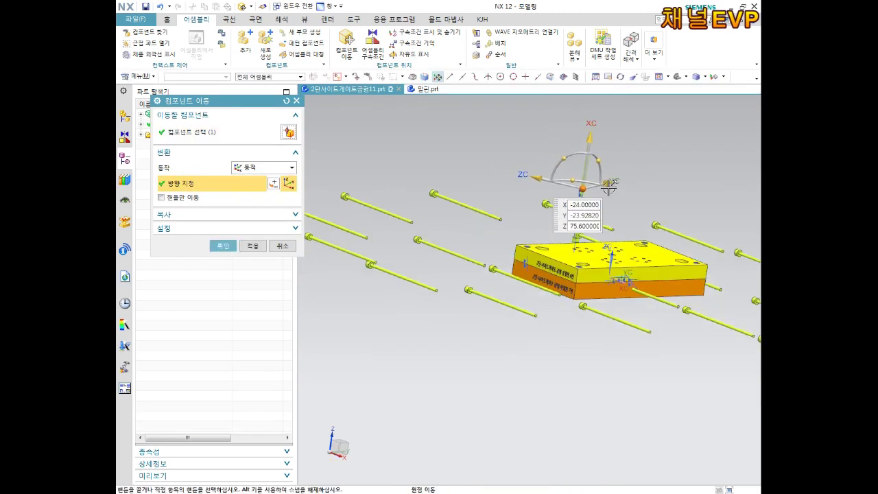
pyautogui.scroll(2, 609, 186)
pyautogui.keyDown('shift'); pyautogui.moveTo(637, 186); pyautogui.dragTo(607, 203, button='middle'); pyautogui.keyUp('shift')
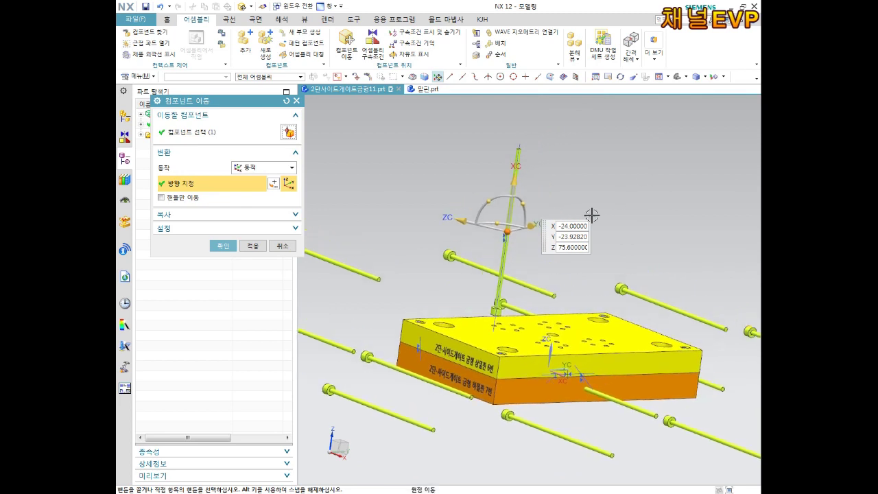
pyautogui.click(223, 247)
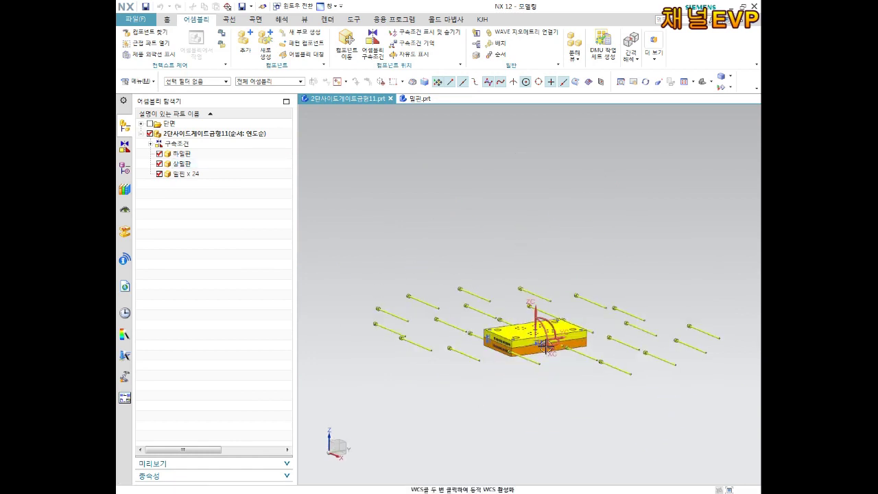
# Delete the 'pin x 24' node, leaving only the upper and lower mold plates.
pyautogui.scroll(2, 535, 326)
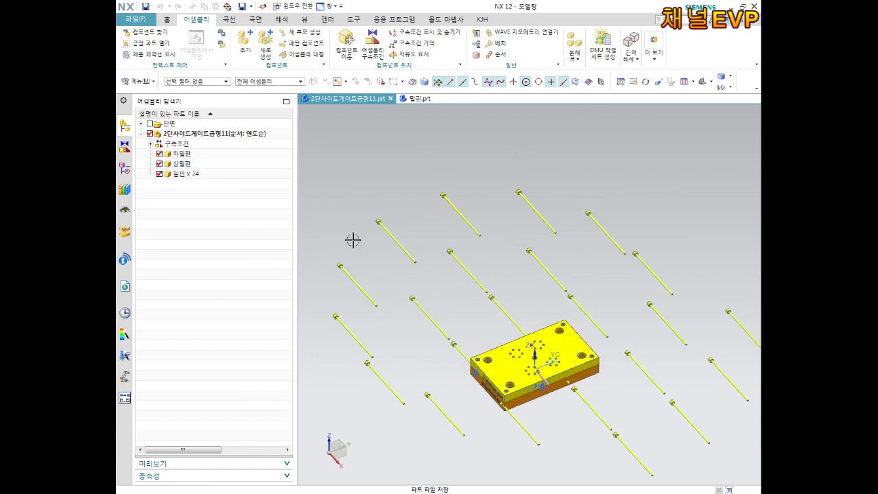
pyautogui.click(189, 175)
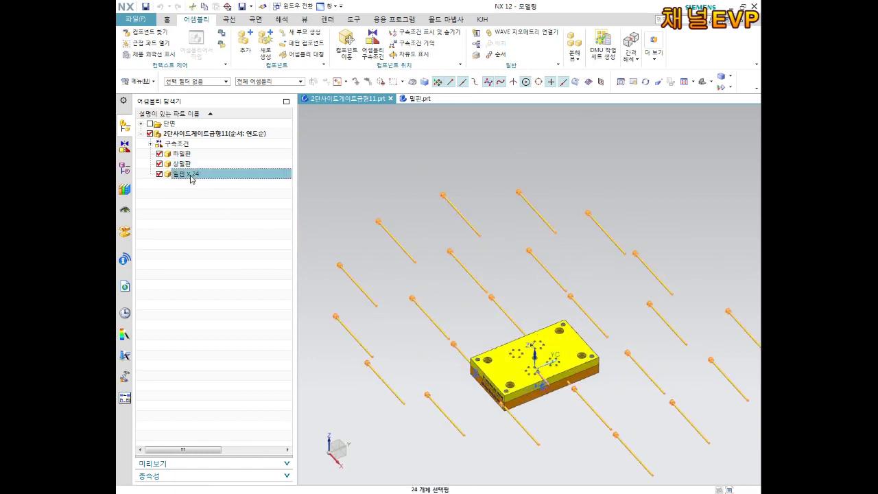
pyautogui.rightClick(191, 179)
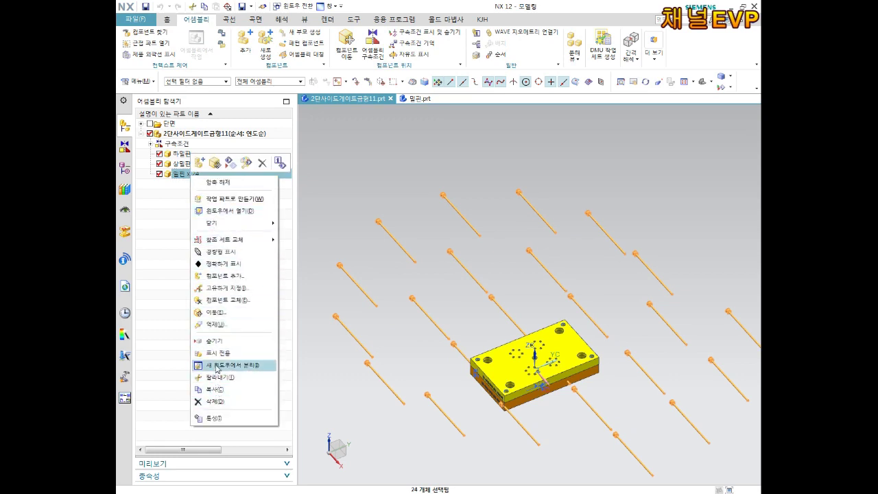
pyautogui.click(232, 402)
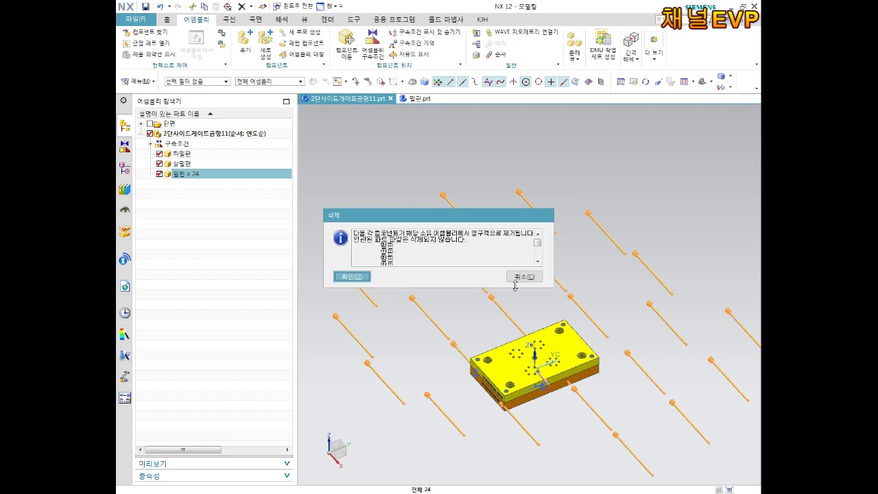
pyautogui.click(352, 277)
pyautogui.moveTo(535, 343)
pyautogui.mouseDown(button='middle')
pyautogui.moveTo(536, 328)
pyautogui.moveTo(542, 337)
pyautogui.mouseUp(button='middle')
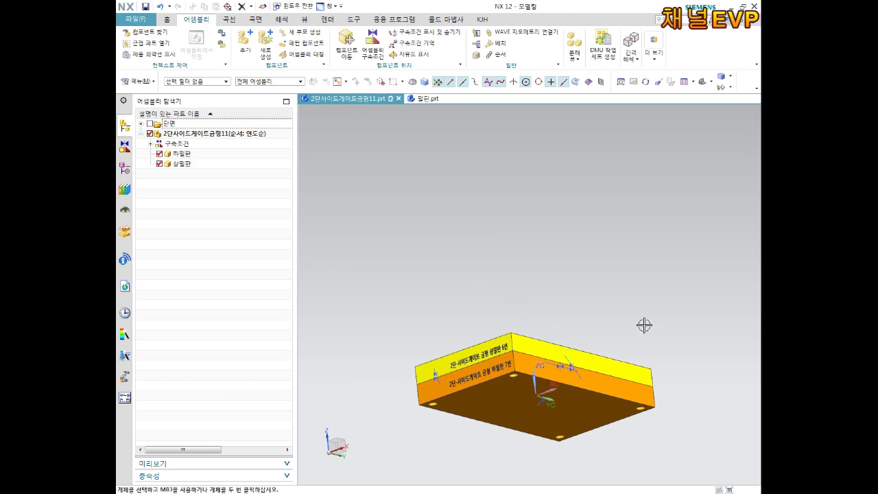
pyautogui.moveTo(644, 325); pyautogui.dragTo(633, 375, button='middle')
# Pick the pin part and a placement point, then cancel that first attempt.
pyautogui.hotkey('ctrl', 'f')
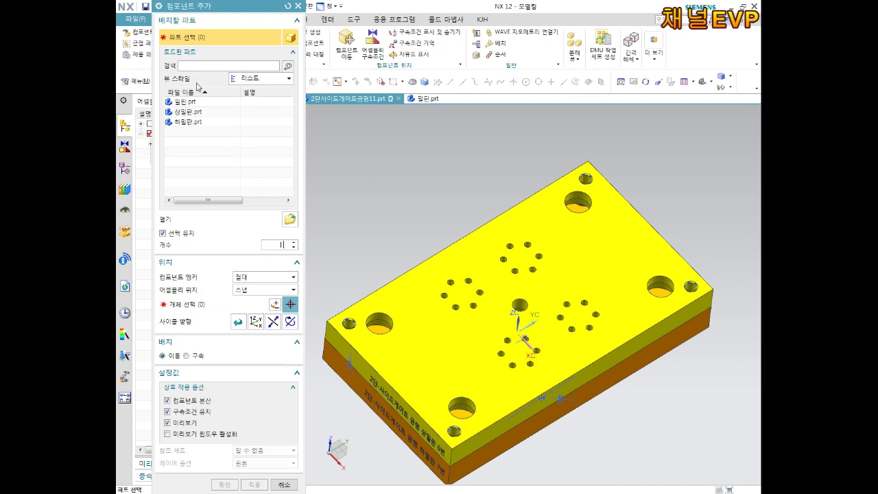
pyautogui.click(184, 103)
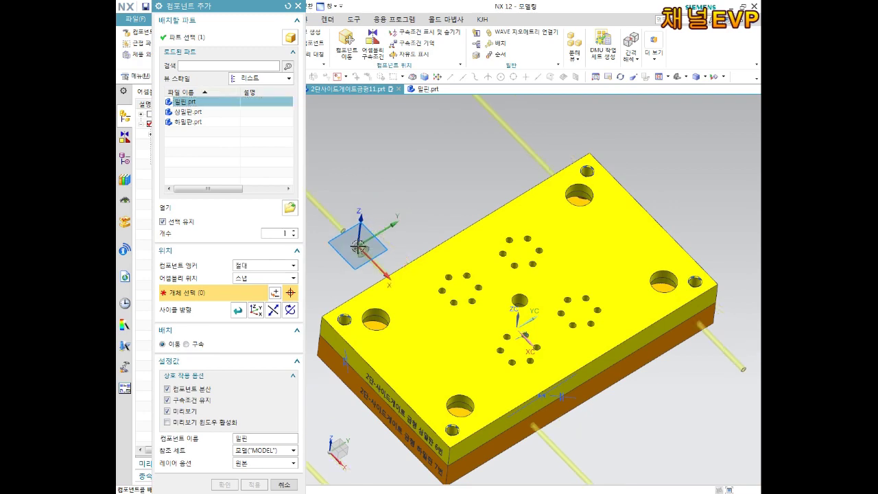
pyautogui.click(376, 228)
pyautogui.scroll(-5, 411, 244)
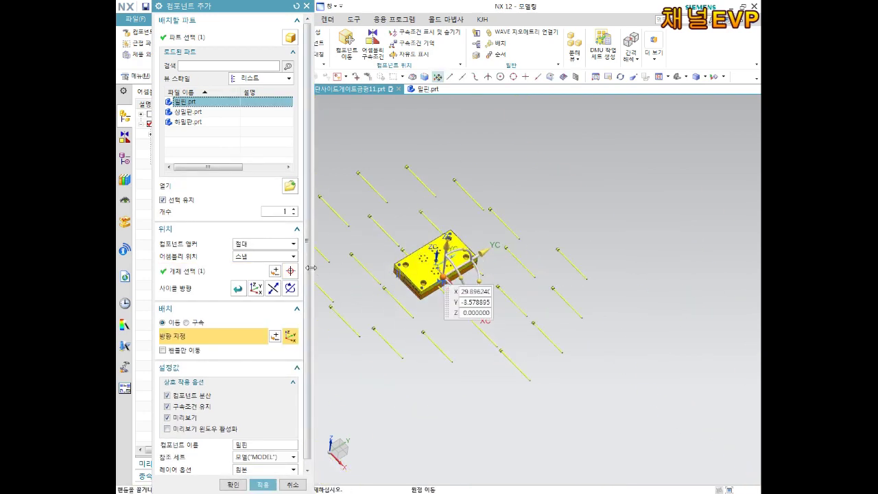
pyautogui.press('Escape')
pyautogui.scroll(3, 398, 264)
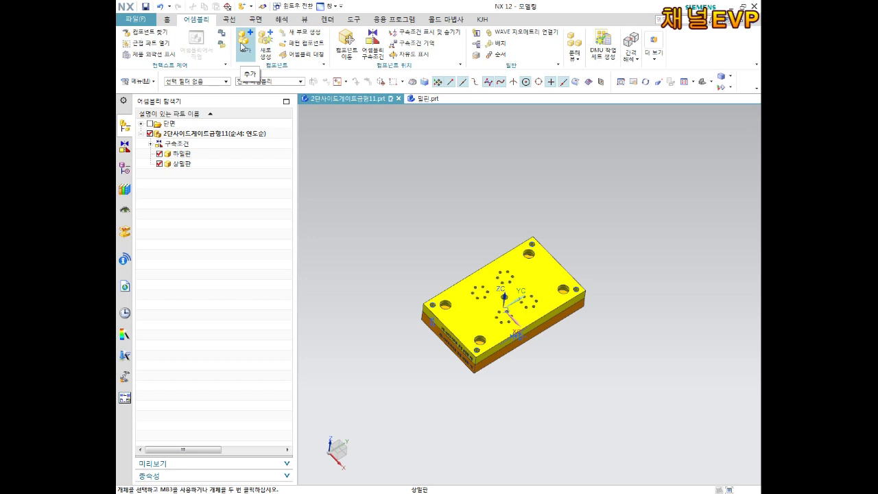
# Add one 핀.prt pin component at a point near the plates.
pyautogui.click(246, 45)
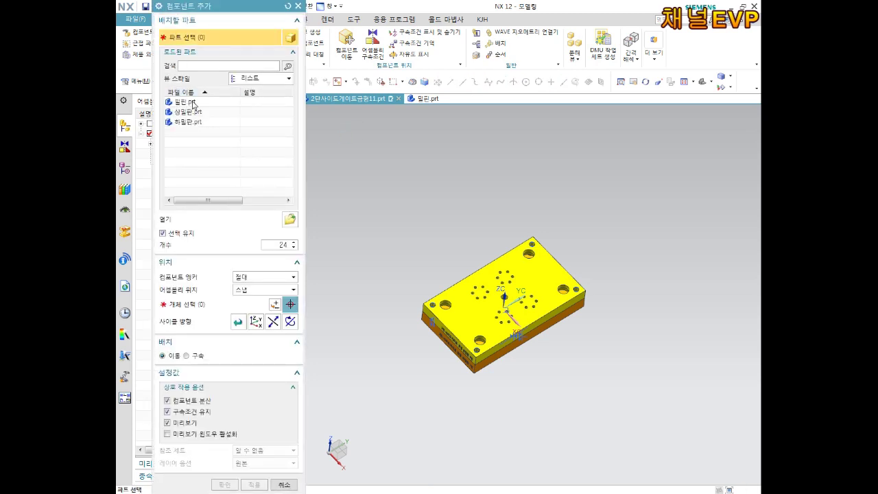
pyautogui.click(195, 103)
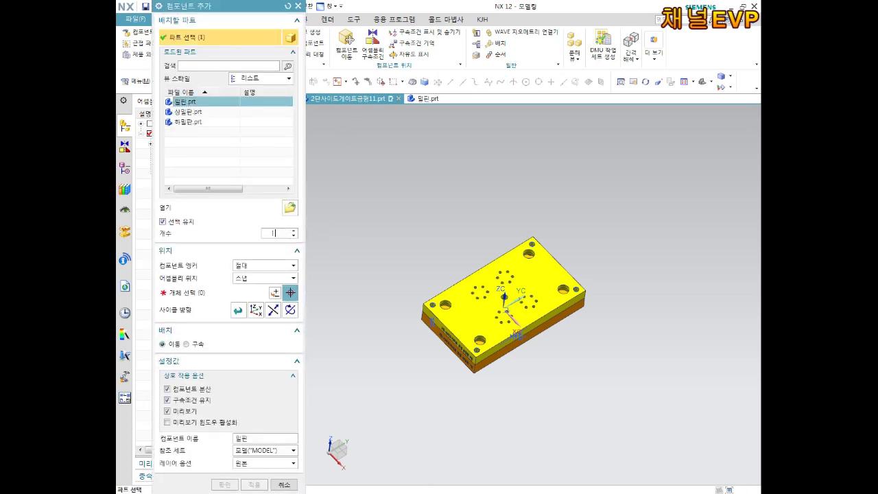
pyautogui.click(195, 294)
pyautogui.click(461, 229)
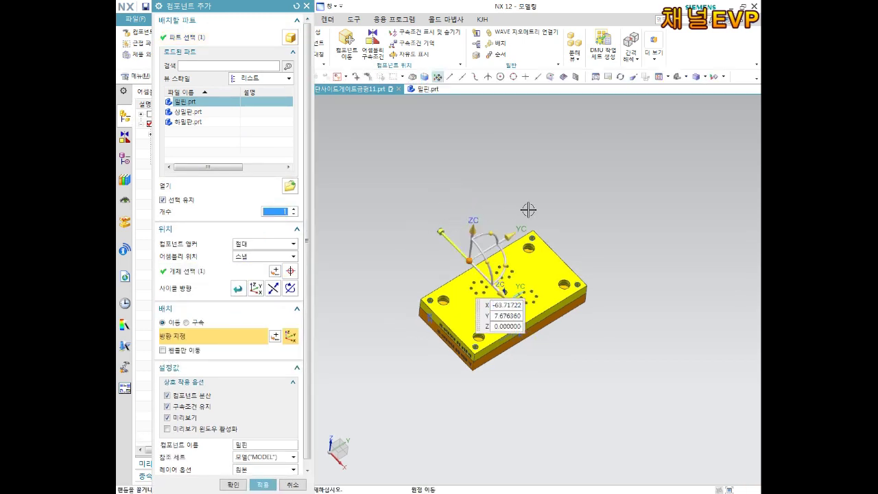
pyautogui.click(233, 484)
pyautogui.scroll(-5, 448, 271)
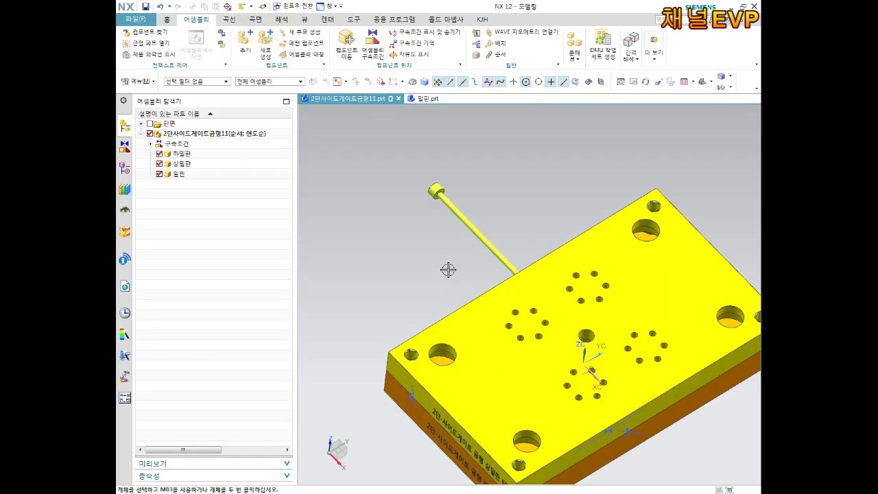
pyautogui.scroll(-3, 549, 265)
pyautogui.moveTo(549, 264)
pyautogui.mouseDown(button='middle')
pyautogui.moveTo(551, 252)
pyautogui.moveTo(529, 250)
pyautogui.mouseUp(button='middle')
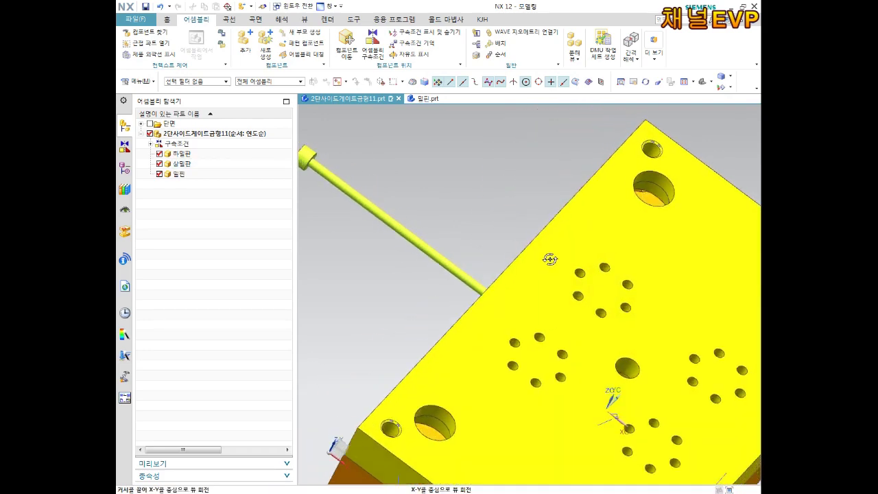
pyautogui.scroll(3, 508, 250)
pyautogui.scroll(-1, 503, 253)
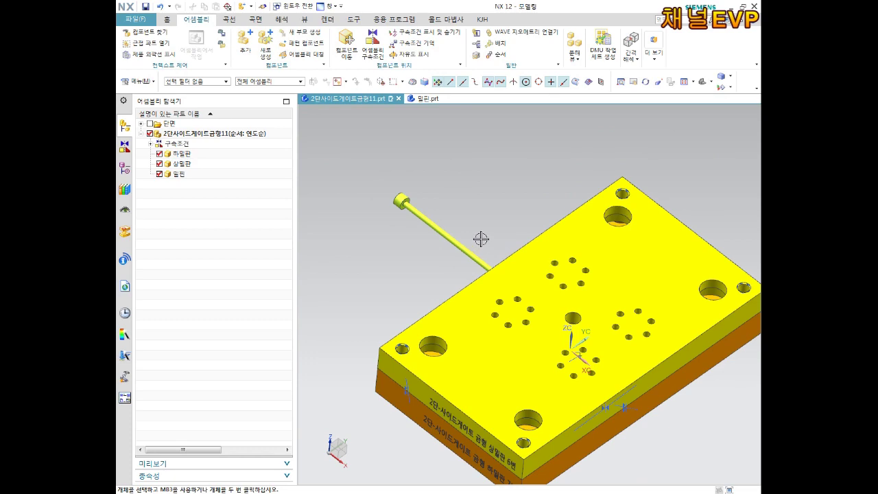
pyautogui.scroll(-3, 488, 251)
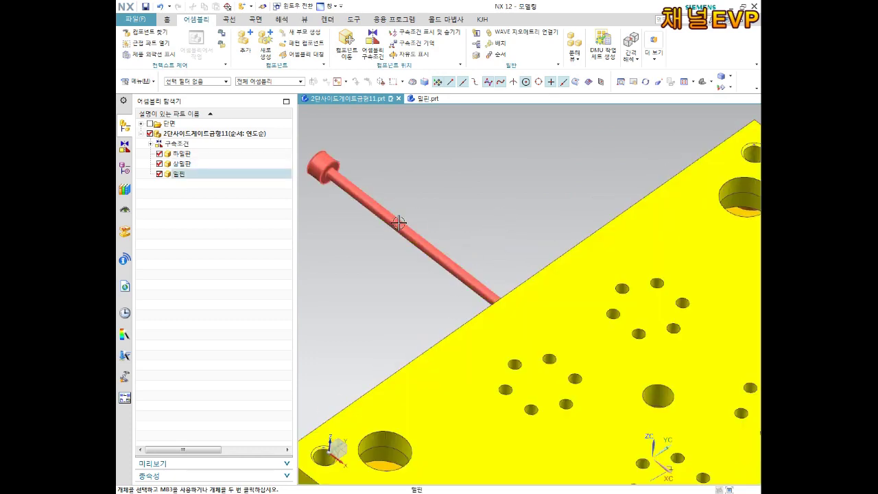
pyautogui.moveTo(517, 362)
pyautogui.mouseDown(button='middle')
pyautogui.moveTo(626, 396)
pyautogui.moveTo(592, 419)
pyautogui.mouseUp(button='middle')
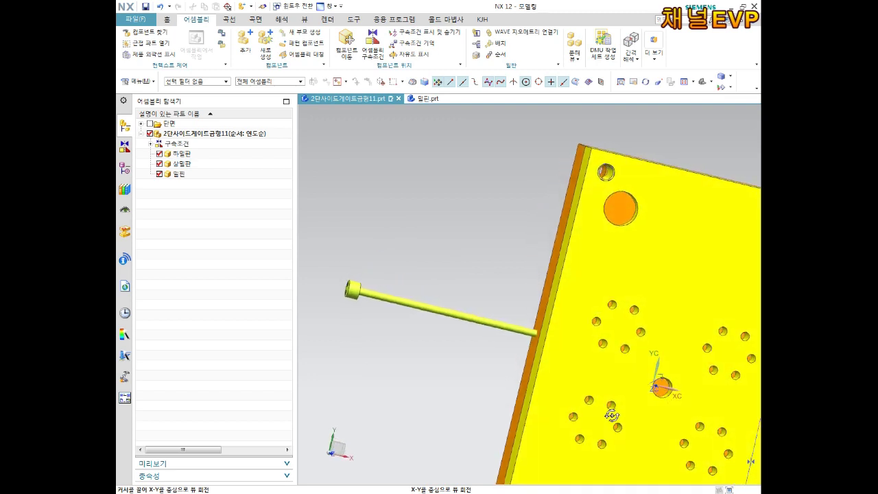
pyautogui.scroll(-4, 523, 383)
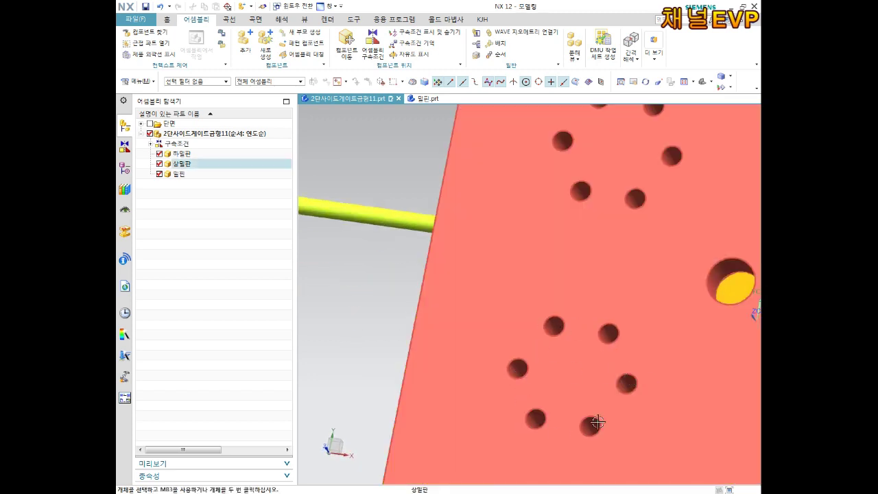
pyautogui.moveTo(641, 369); pyautogui.dragTo(604, 368, button='middle')
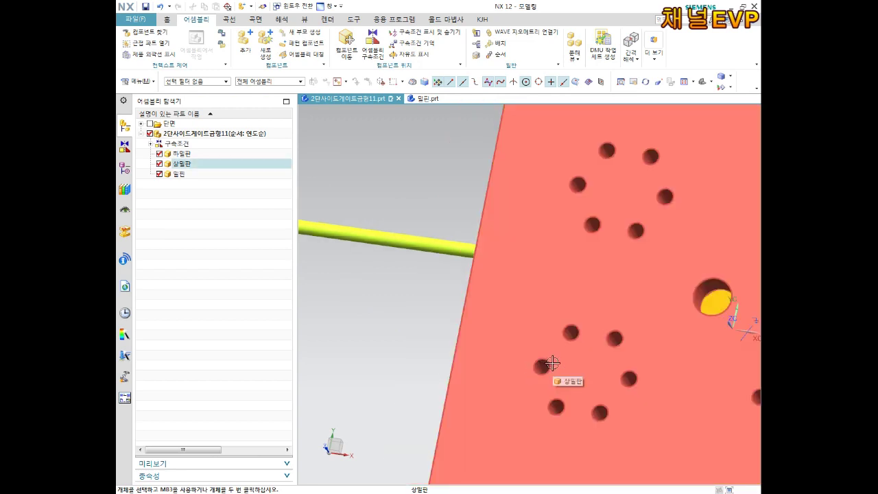
pyautogui.moveTo(547, 361); pyautogui.dragTo(531, 308, button='middle')
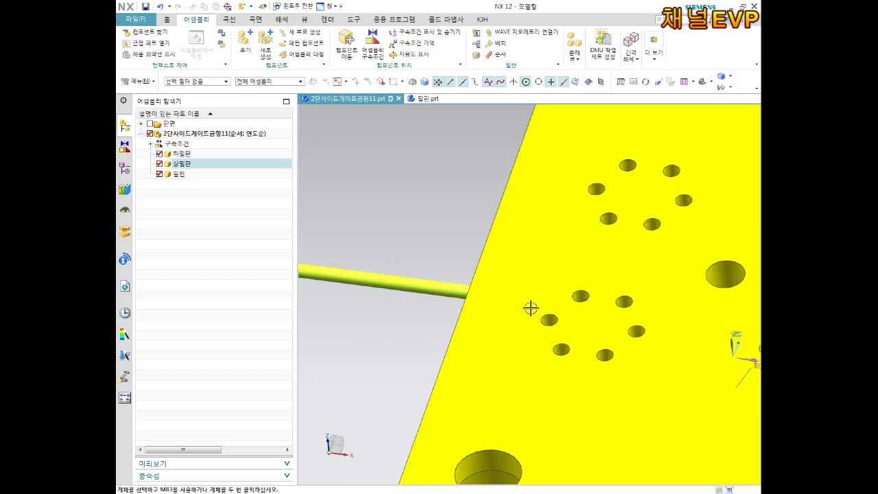
pyautogui.scroll(-3, 530, 308)
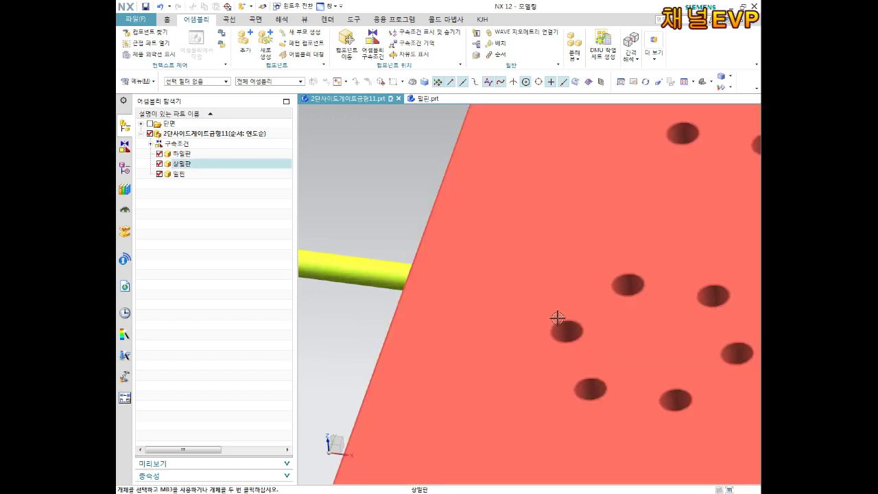
pyautogui.scroll(3, 557, 318)
pyautogui.scroll(4, 507, 270)
pyautogui.press('Escape')
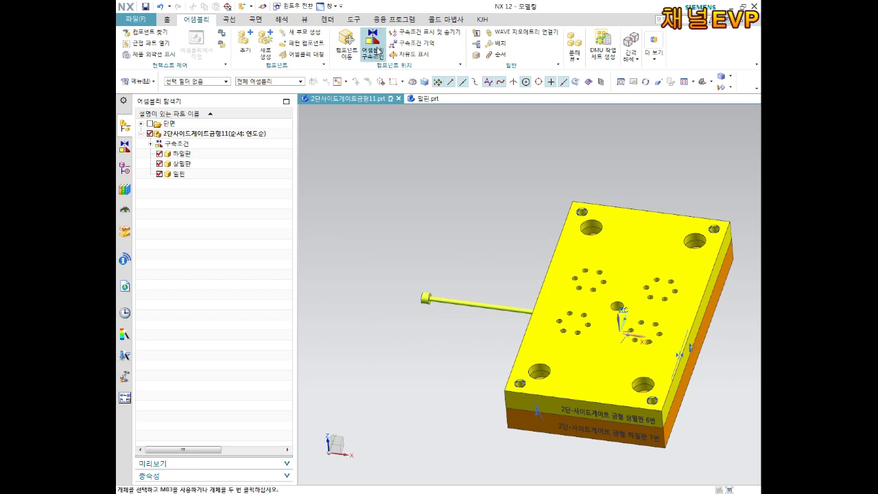
pyautogui.click(380, 50)
# Touch-align the pin's centre axis with a small hole's axis in the plate.
pyautogui.scroll(-5, 486, 308)
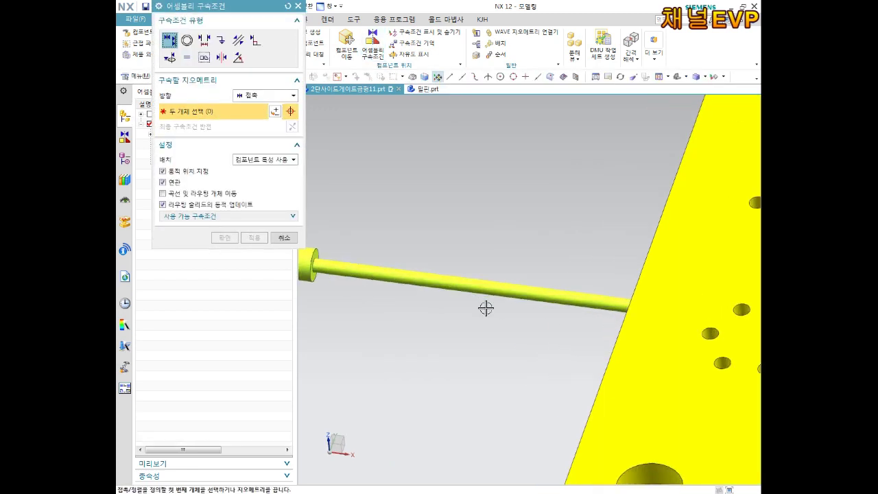
pyautogui.scroll(-3, 486, 308)
pyautogui.click(495, 256)
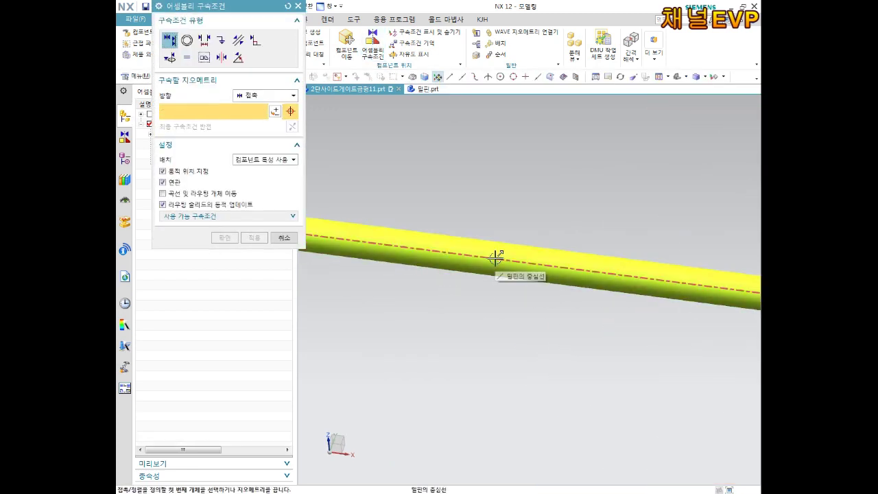
pyautogui.scroll(5, 554, 277)
pyautogui.scroll(2, 608, 268)
pyautogui.scroll(-2, 608, 268)
pyautogui.scroll(-2, 631, 337)
pyautogui.scroll(-2, 582, 366)
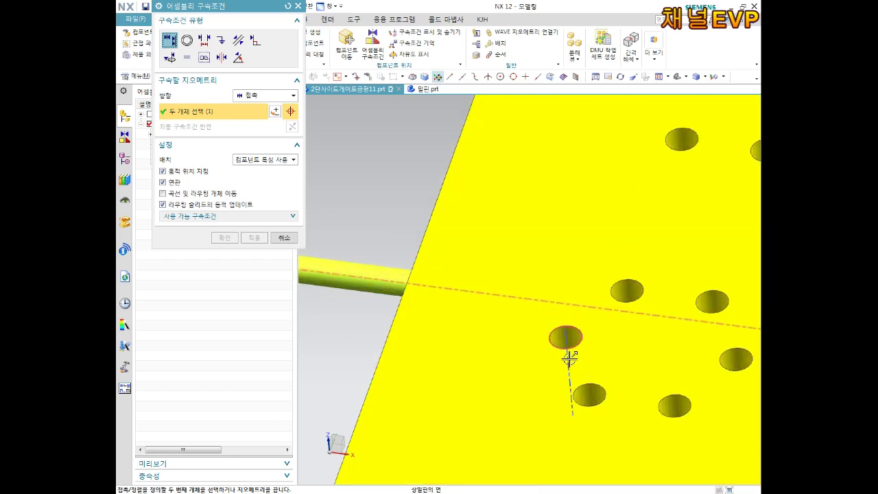
pyautogui.click(568, 364)
# Reverse the pin so it stands upright over the top plate, then accept the constraint.
pyautogui.scroll(2, 567, 365)
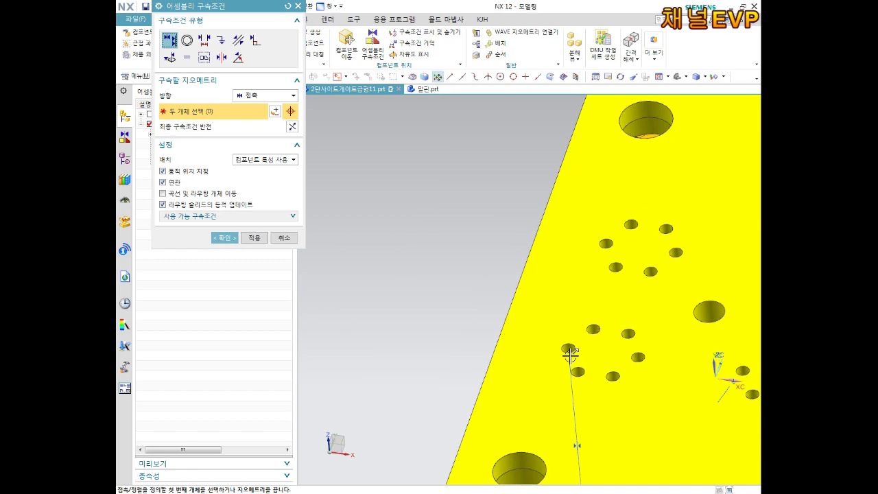
pyautogui.scroll(2, 576, 372)
pyautogui.scroll(2, 569, 345)
pyautogui.moveTo(600, 318); pyautogui.dragTo(590, 288, button='middle')
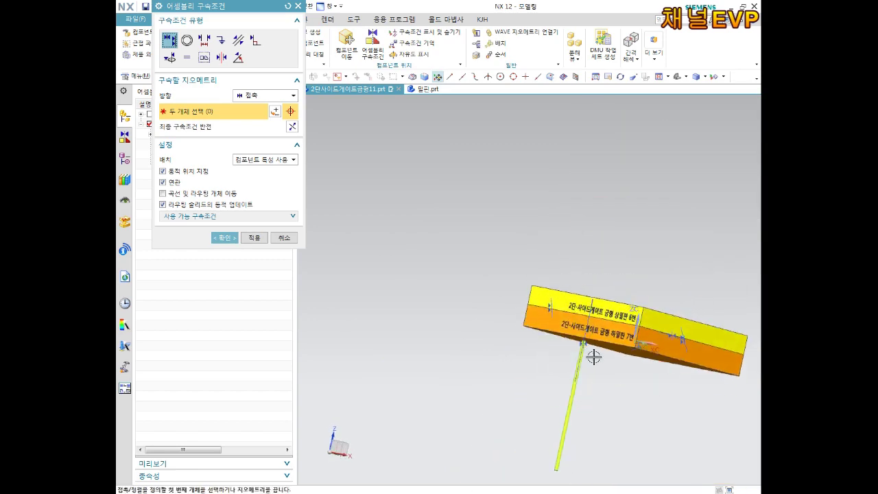
pyautogui.scroll(-3, 590, 285)
pyautogui.scroll(-2, 590, 282)
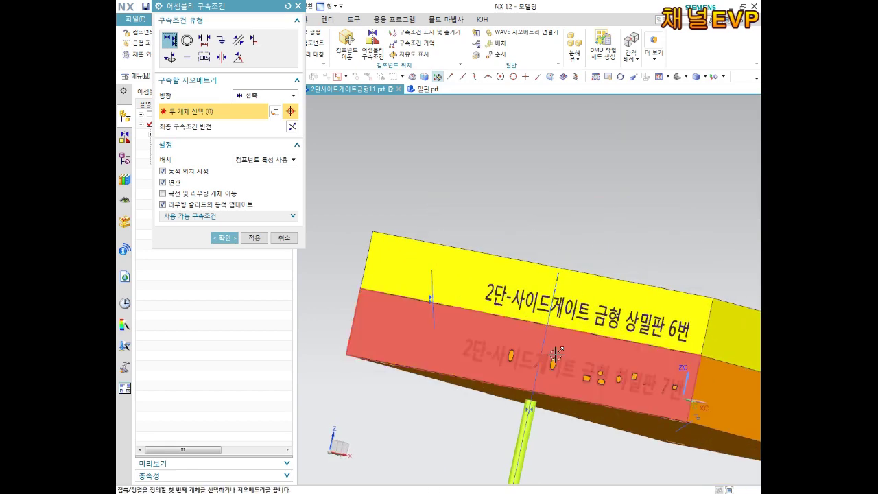
pyautogui.click(293, 127)
pyautogui.scroll(3, 541, 216)
pyautogui.moveTo(555, 225)
pyautogui.mouseDown(button='middle')
pyautogui.moveTo(600, 172)
pyautogui.moveTo(600, 199)
pyautogui.moveTo(627, 215)
pyautogui.moveTo(594, 181)
pyautogui.mouseUp(button='middle')
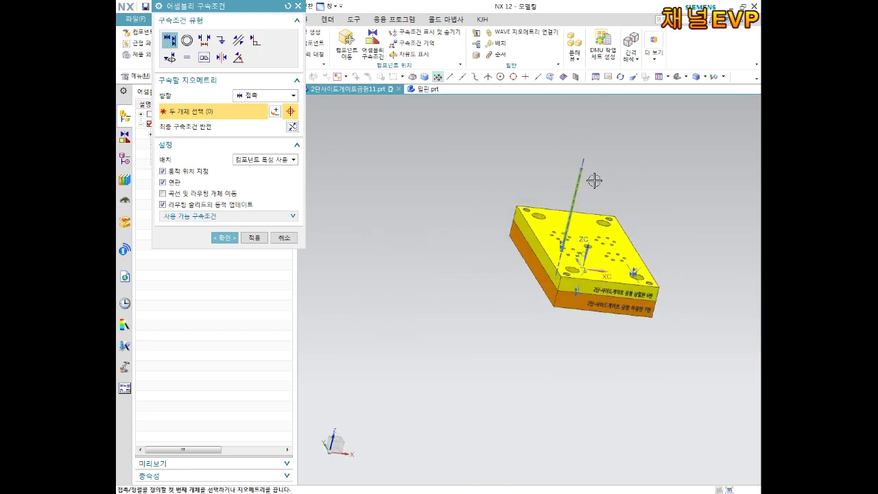
pyautogui.scroll(-5, 582, 214)
pyautogui.moveTo(582, 214)
pyautogui.mouseDown(button='middle')
pyautogui.moveTo(568, 205)
pyautogui.moveTo(512, 232)
pyautogui.mouseUp(button='middle')
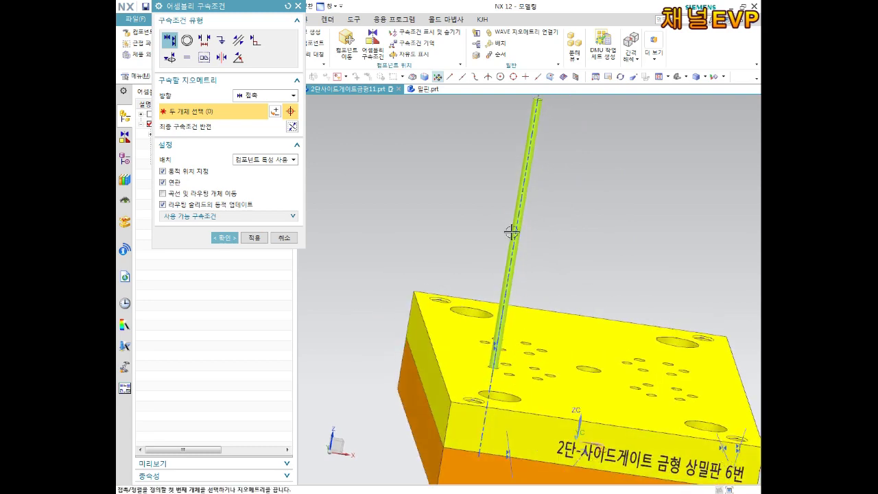
pyautogui.click(223, 238)
pyautogui.moveTo(481, 275)
pyautogui.mouseDown(button='middle')
pyautogui.moveTo(508, 247)
pyautogui.moveTo(542, 288)
pyautogui.mouseUp(button='middle')
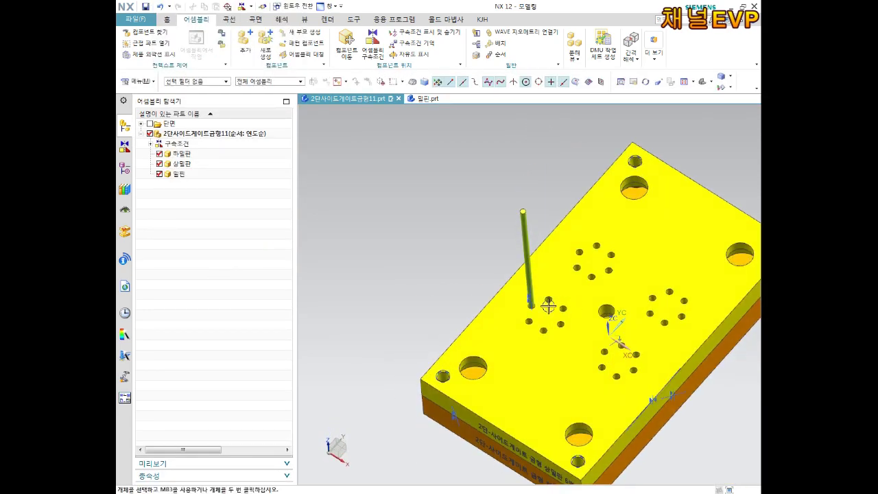
pyautogui.scroll(-5, 547, 293)
pyautogui.click(546, 321)
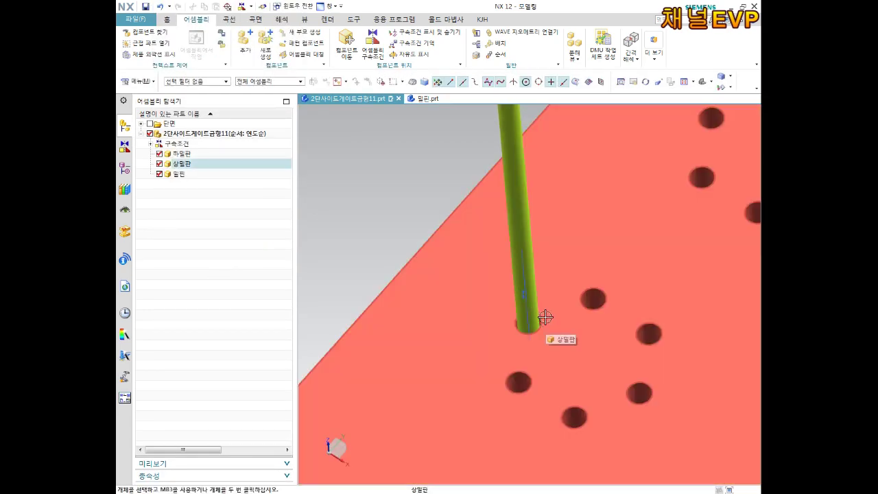
pyautogui.scroll(3, 548, 309)
pyautogui.moveTo(598, 320); pyautogui.dragTo(618, 349, button='middle')
pyautogui.click(593, 354)
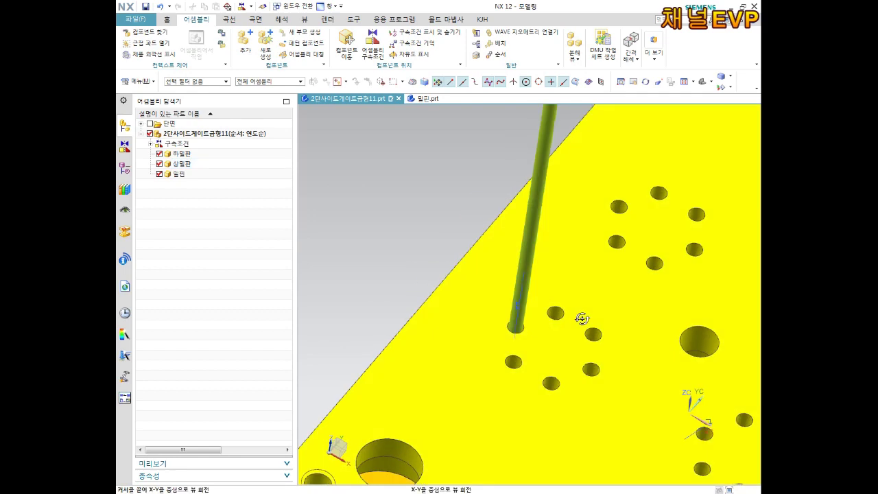
pyautogui.moveTo(542, 312); pyautogui.dragTo(578, 321, button='middle')
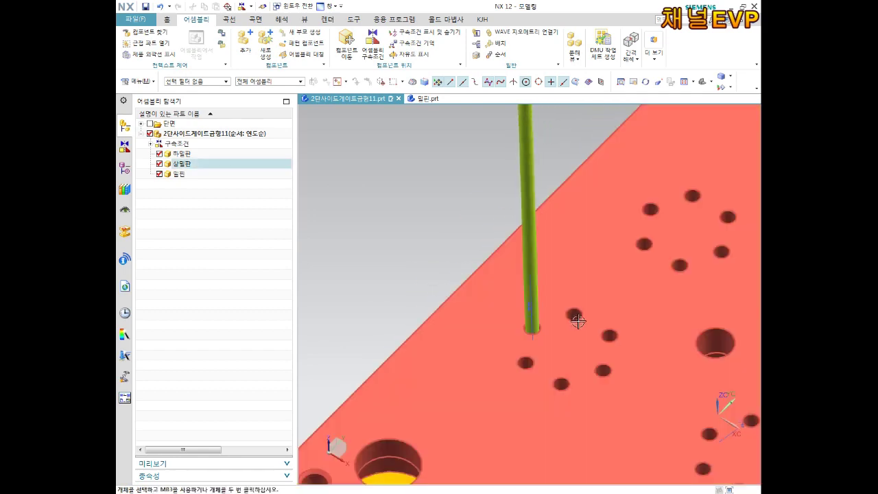
pyautogui.scroll(2, 628, 329)
pyautogui.moveTo(631, 320); pyautogui.dragTo(606, 349, button='middle')
pyautogui.scroll(-2, 606, 349)
pyautogui.click(583, 316)
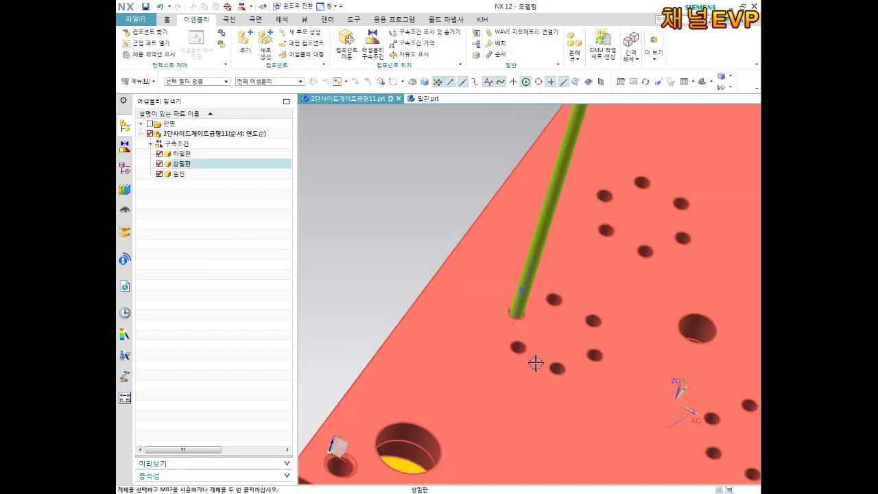
pyautogui.press('Escape')
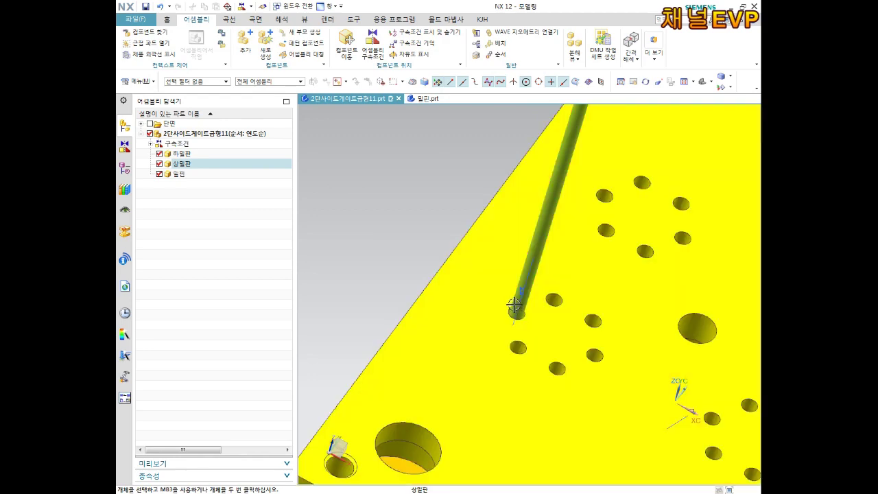
pyautogui.click(606, 345)
pyautogui.moveTo(606, 357)
pyautogui.mouseDown(button='middle')
pyautogui.moveTo(580, 328)
pyautogui.moveTo(594, 323)
pyautogui.moveTo(572, 314)
pyautogui.moveTo(564, 259)
pyautogui.mouseUp(button='middle')
pyautogui.click(584, 320)
pyautogui.press('Escape')
pyautogui.scroll(-3, 572, 314)
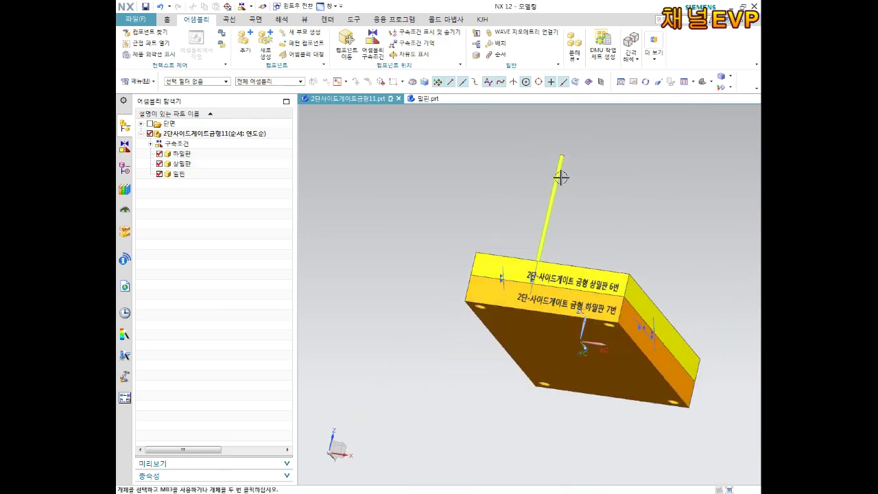
pyautogui.moveTo(565, 192); pyautogui.dragTo(556, 220, button='middle')
pyautogui.scroll(3, 561, 349)
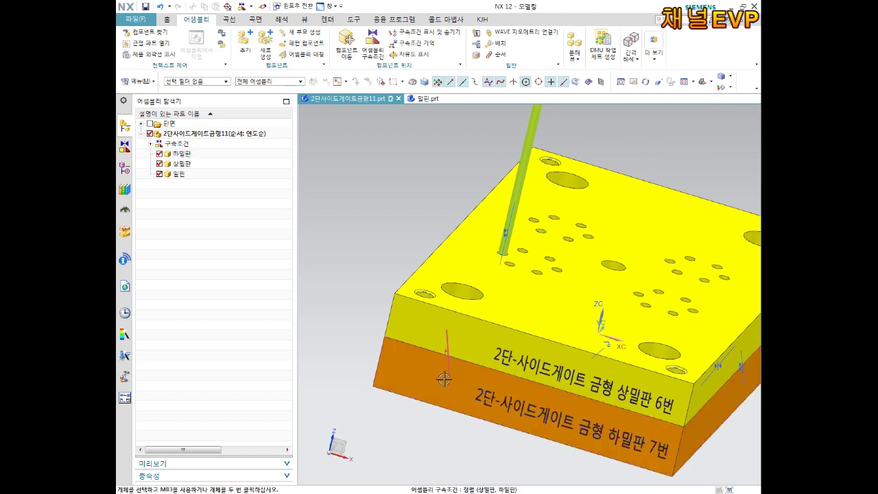
pyautogui.click(412, 374)
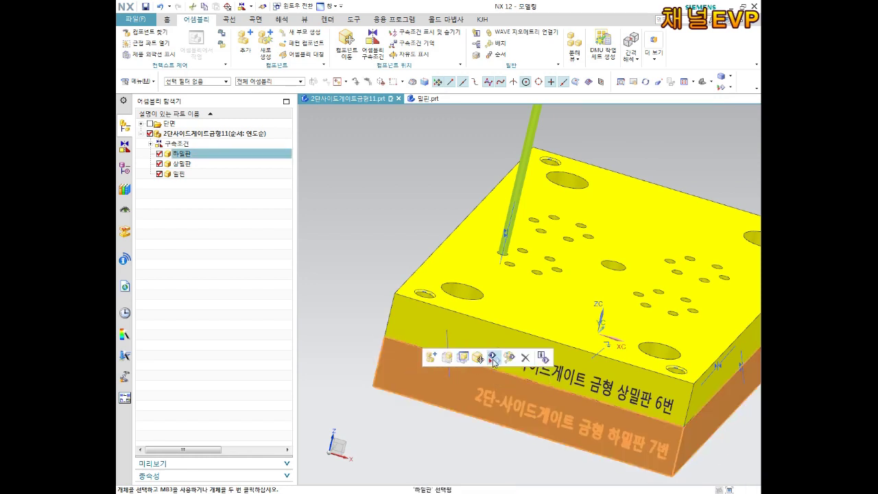
# Hide the lower ejector plate and orbit to expose the pin head under the upper plate.
pyautogui.click(492, 358)
pyautogui.moveTo(494, 322); pyautogui.dragTo(495, 192, button='middle')
pyautogui.scroll(3, 480, 316)
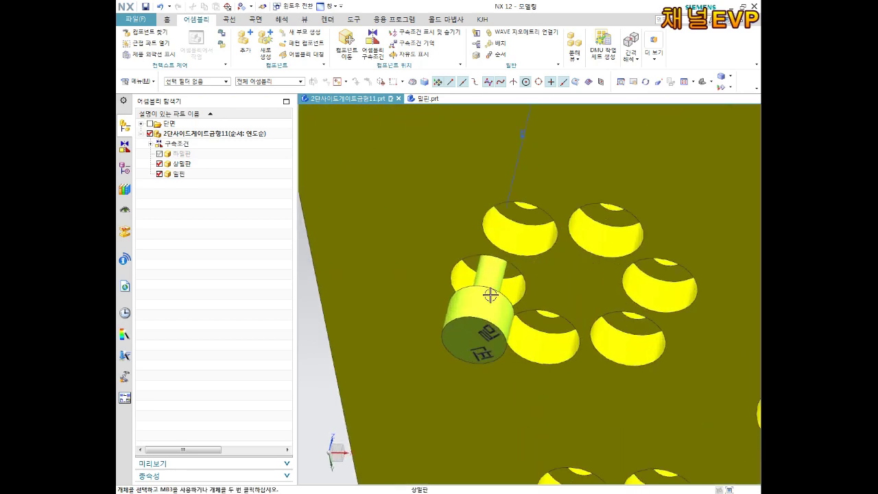
pyautogui.scroll(3, 498, 313)
pyautogui.scroll(-1, 504, 315)
pyautogui.scroll(1, 492, 326)
pyautogui.scroll(2, 494, 322)
pyautogui.scroll(-5, 489, 335)
pyautogui.scroll(-3, 485, 339)
pyautogui.moveTo(485, 339); pyautogui.dragTo(465, 367, button='middle')
pyautogui.scroll(3, 483, 349)
pyautogui.scroll(3, 489, 354)
pyautogui.scroll(3, 488, 354)
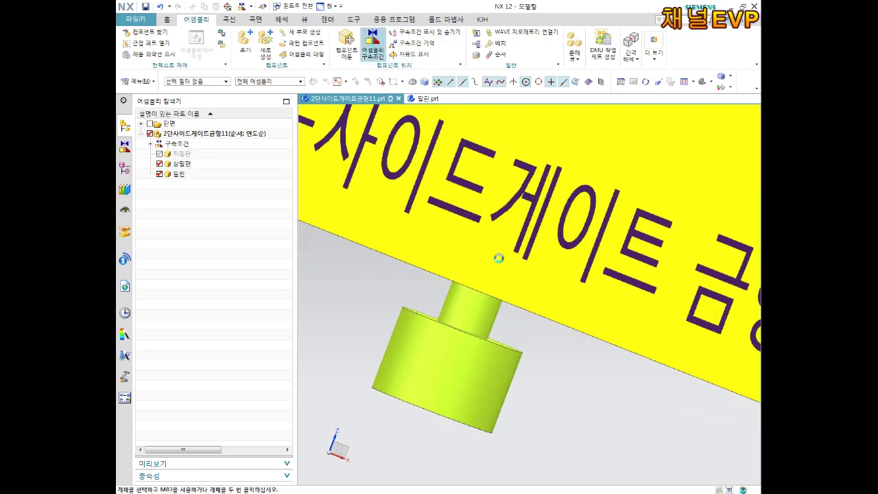
pyautogui.scroll(1, 512, 345)
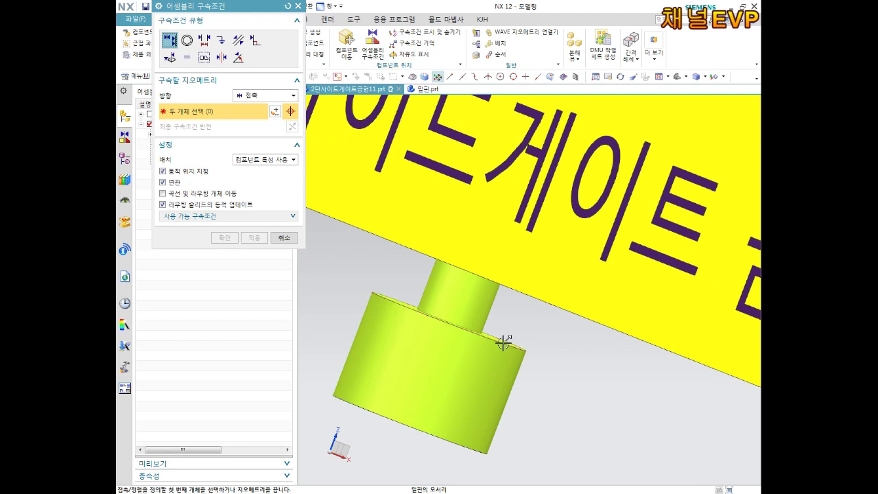
# Touch the pin head face against the upper plate's counterbore face and apply.
pyautogui.scroll(3, 502, 339)
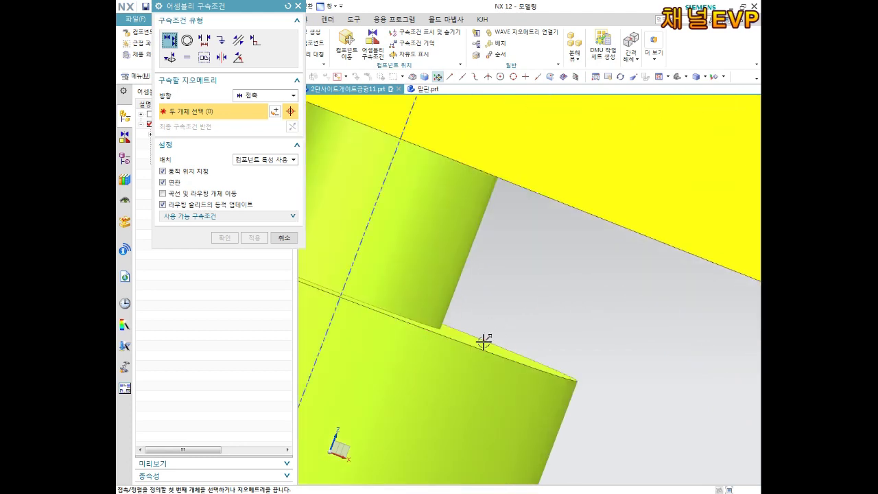
pyautogui.click(481, 343)
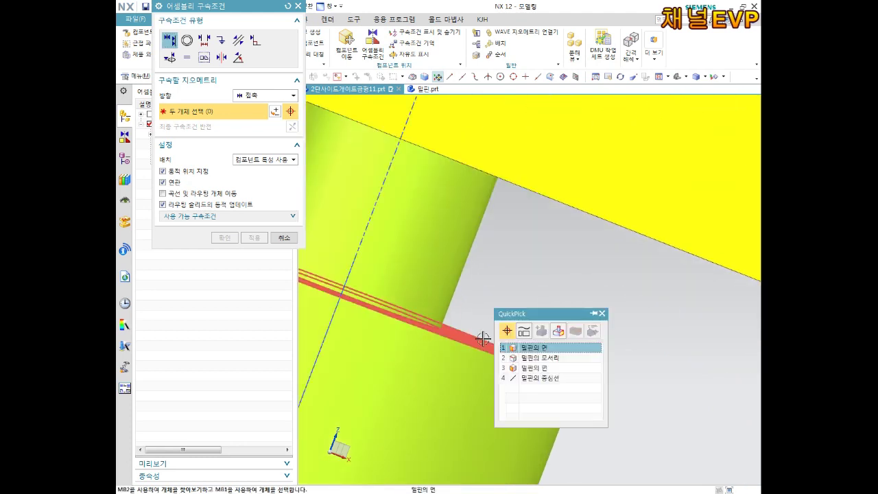
pyautogui.click(528, 346)
pyautogui.scroll(-3, 528, 347)
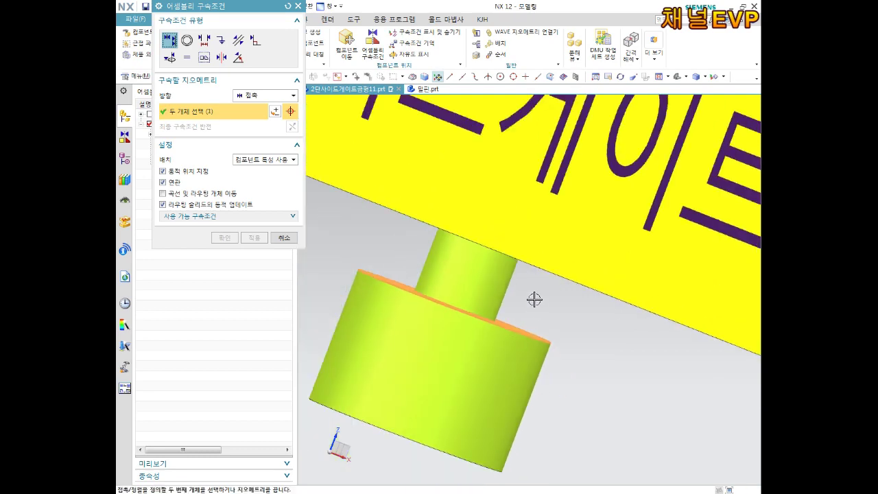
pyautogui.scroll(-2, 533, 298)
pyautogui.moveTo(567, 263); pyautogui.dragTo(590, 237, button='middle')
pyautogui.scroll(3, 647, 157)
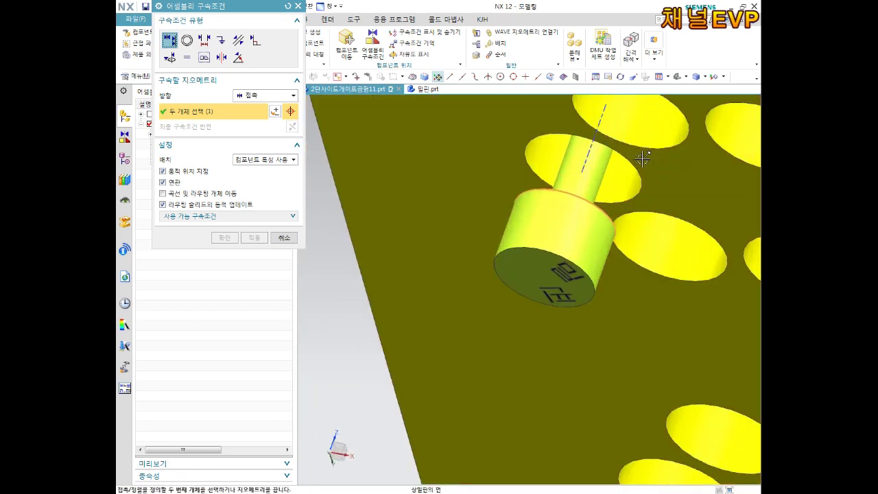
pyautogui.scroll(2, 648, 153)
pyautogui.scroll(1, 651, 151)
pyautogui.scroll(-2, 648, 153)
pyautogui.moveTo(592, 287); pyautogui.dragTo(573, 274, button='middle')
pyautogui.click(590, 245)
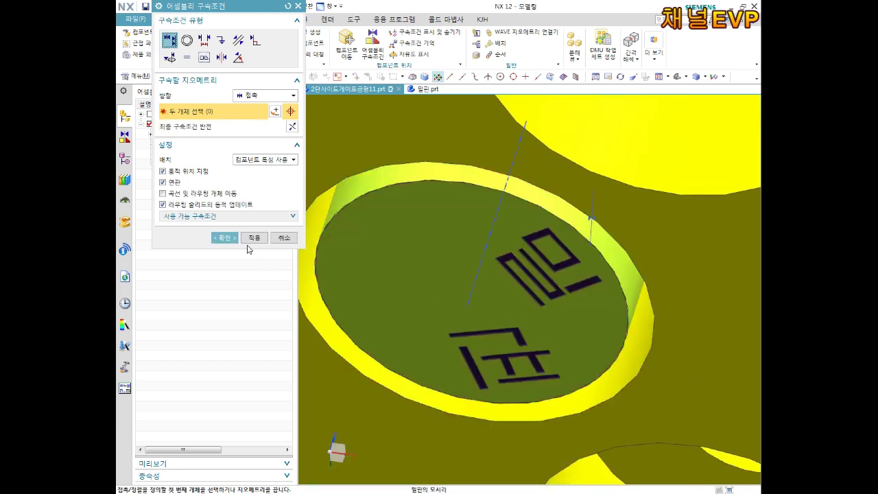
pyautogui.click(221, 237)
pyautogui.moveTo(500, 284)
pyautogui.mouseDown(button='middle')
pyautogui.moveTo(536, 220)
pyautogui.moveTo(540, 235)
pyautogui.mouseUp(button='middle')
pyautogui.scroll(-5, 540, 261)
pyautogui.scroll(-3, 543, 271)
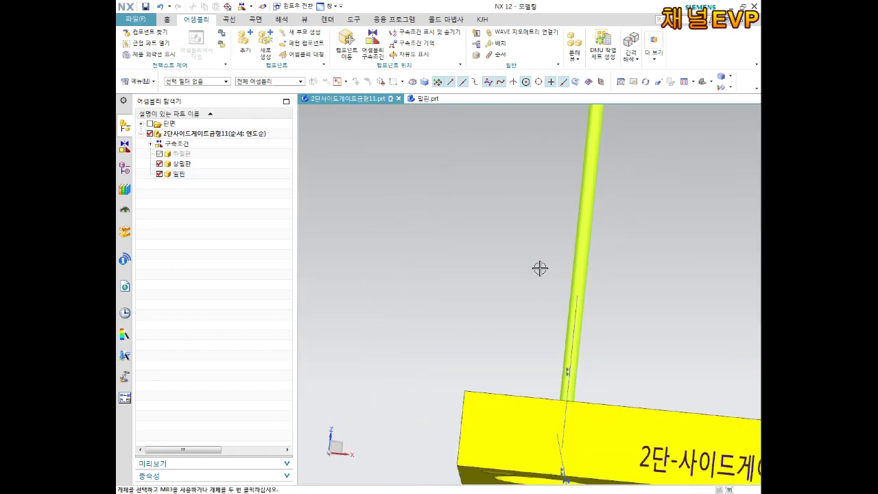
pyautogui.moveTo(544, 272); pyautogui.dragTo(573, 278, button='middle')
pyautogui.scroll(5, 576, 281)
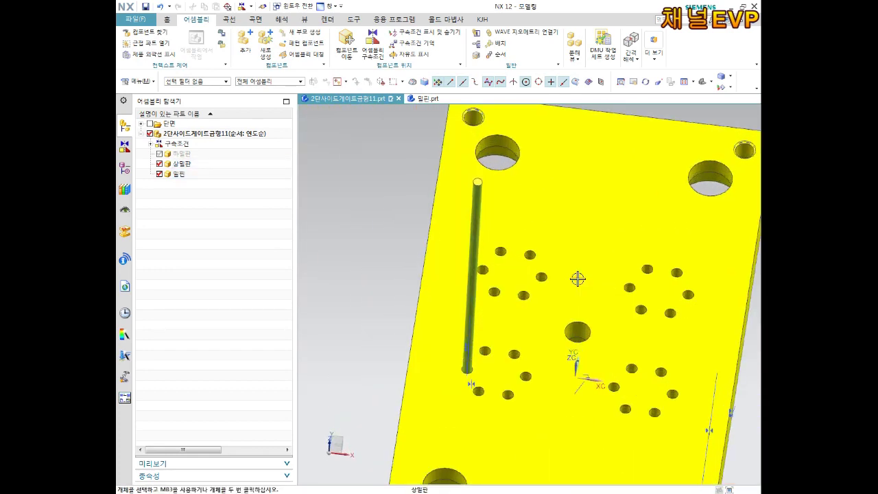
pyautogui.moveTo(516, 320)
pyautogui.keyDown('shift'); pyautogui.mouseDown(button='middle')
pyautogui.moveTo(516, 307)
pyautogui.moveTo(480, 295)
pyautogui.mouseUp(button='middle'); pyautogui.keyUp('shift')
pyautogui.scroll(-4, 525, 265)
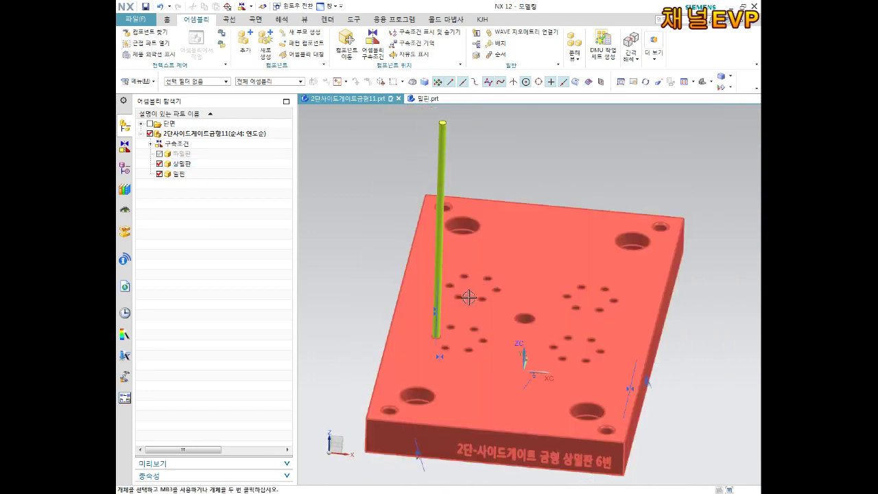
pyautogui.scroll(5, 422, 357)
pyautogui.click(443, 341)
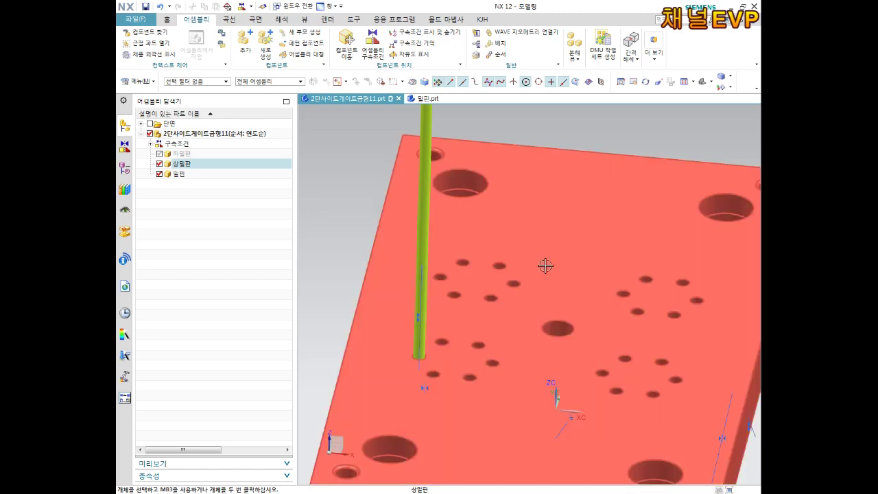
pyautogui.scroll(-3, 545, 261)
pyautogui.moveTo(547, 267); pyautogui.dragTo(378, 133, button='middle')
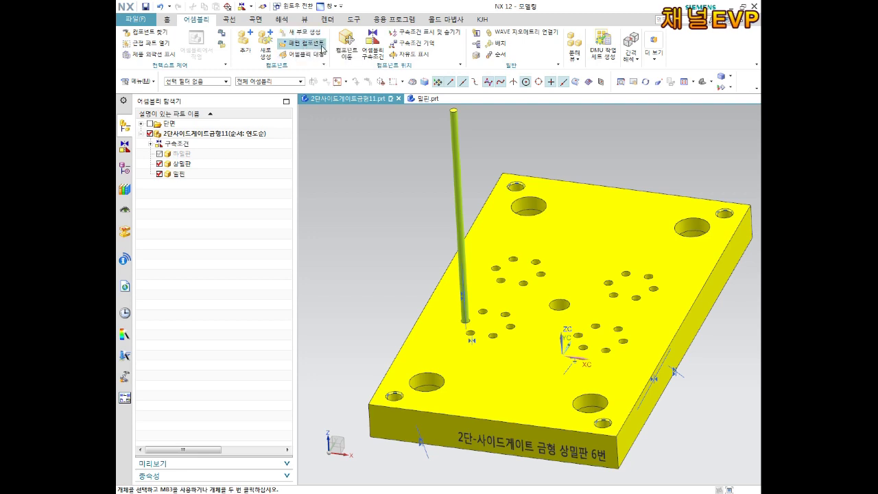
# Pattern the return pin with a circular layout, 6 instances over 360°.
pyautogui.click(300, 45)
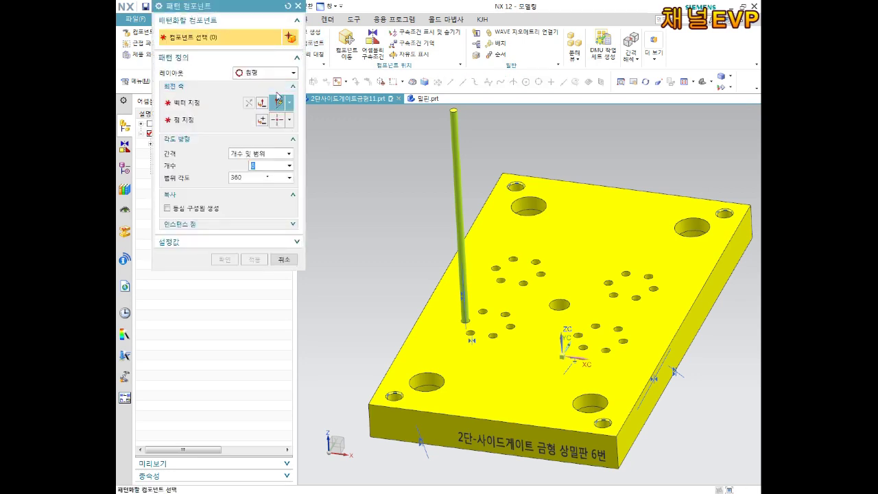
pyautogui.scroll(2, 421, 118)
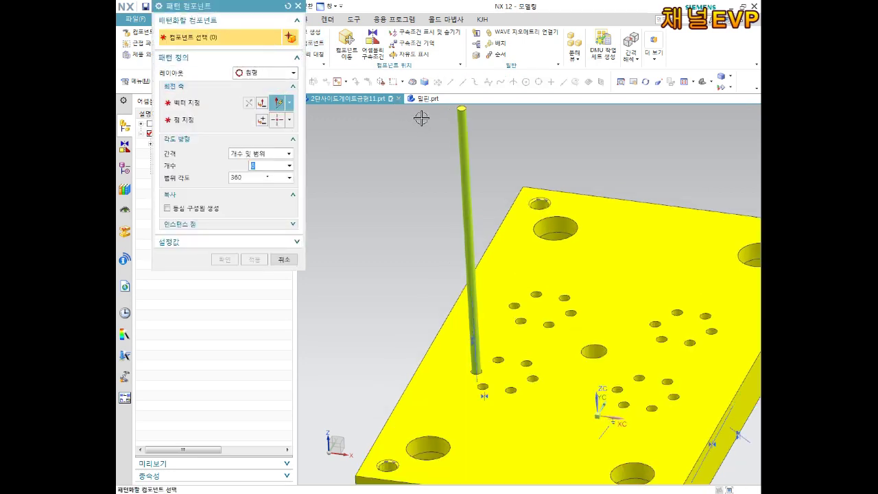
pyautogui.scroll(1, 421, 118)
pyautogui.click(476, 154)
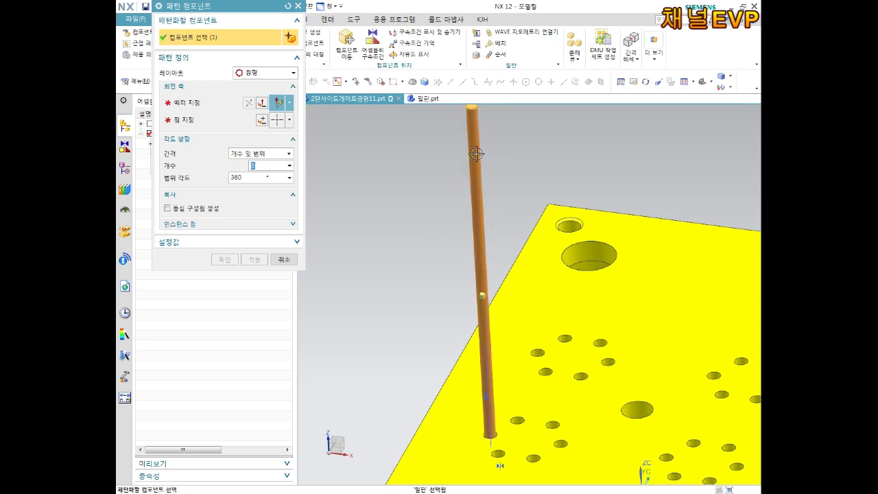
pyautogui.click(293, 72)
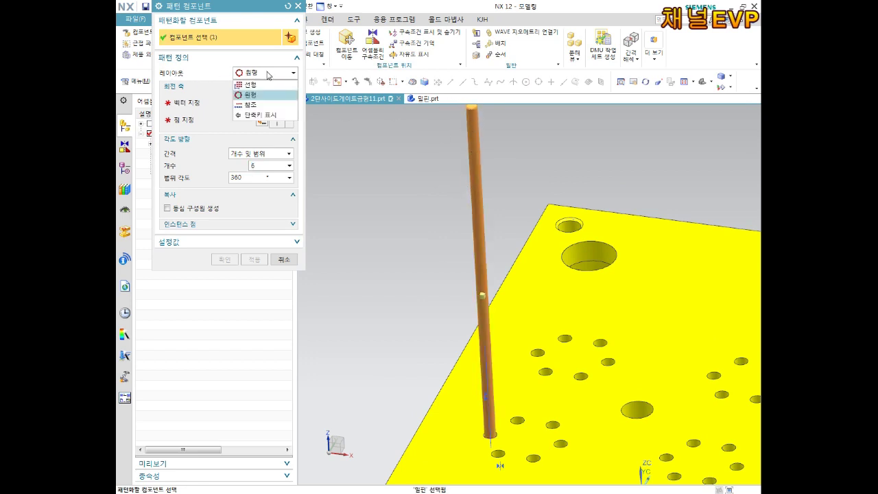
pyautogui.click(257, 85)
pyautogui.click(278, 76)
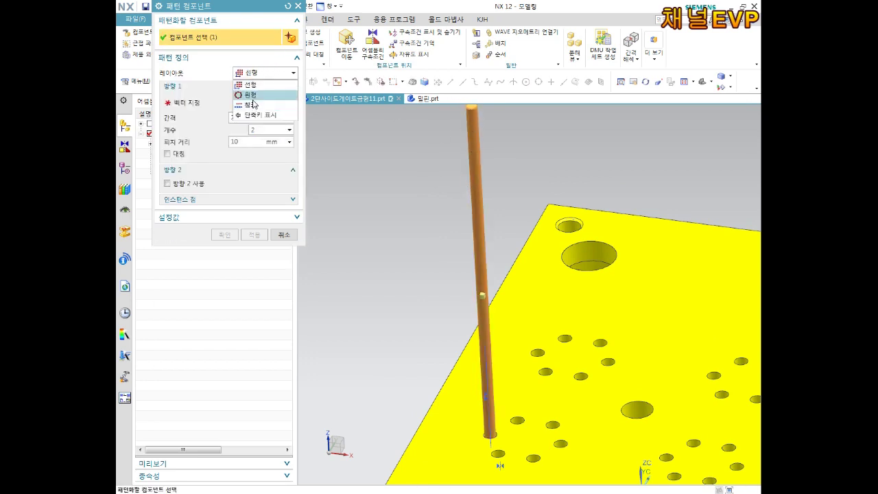
pyautogui.click(250, 94)
pyautogui.scroll(-1, 422, 306)
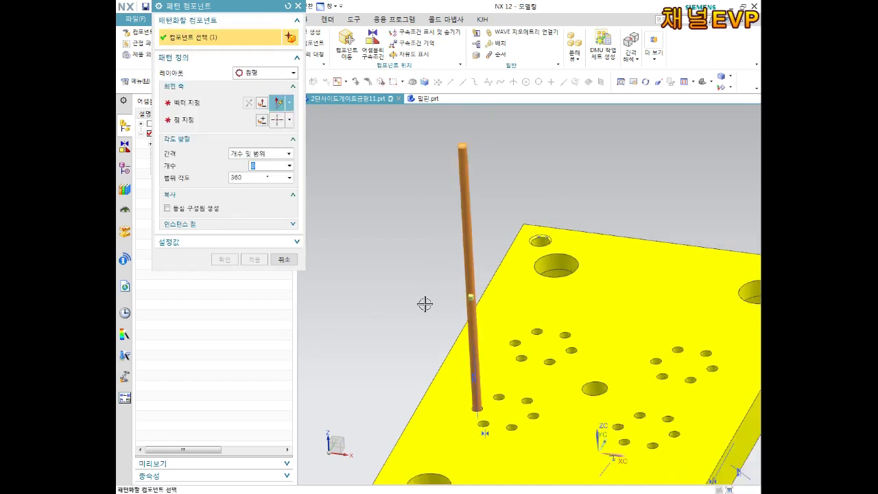
pyautogui.scroll(-2, 445, 319)
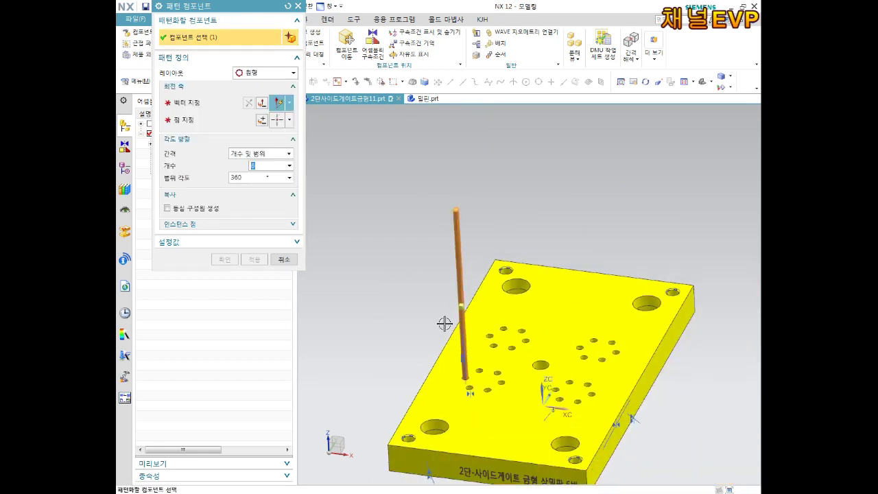
pyautogui.scroll(3, 480, 419)
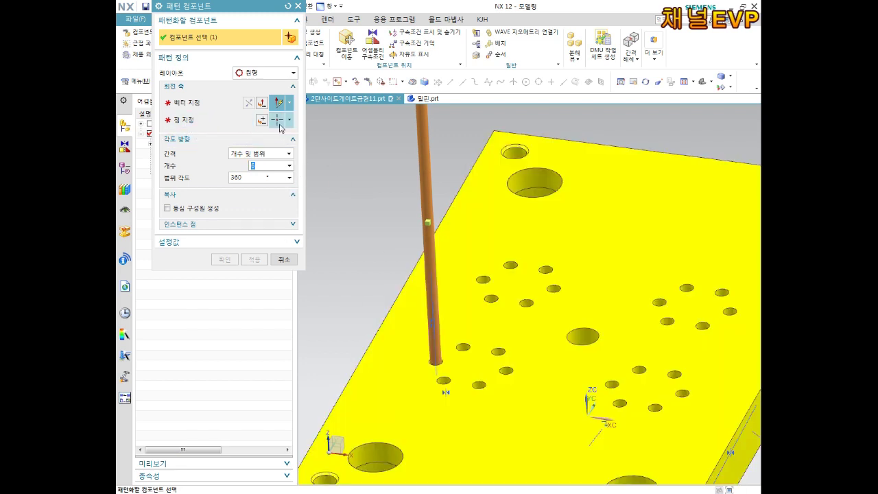
pyautogui.click(289, 121)
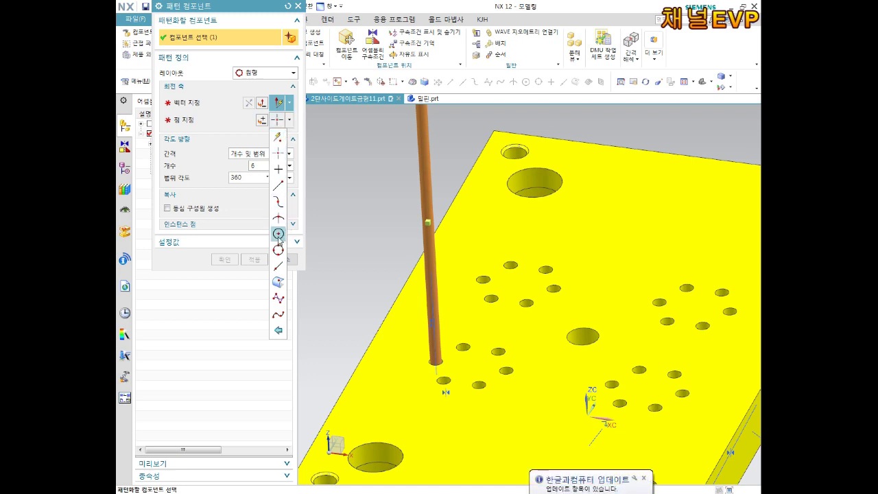
# Use the arc centre of a small plate hole as the pattern's centre point.
pyautogui.click(279, 235)
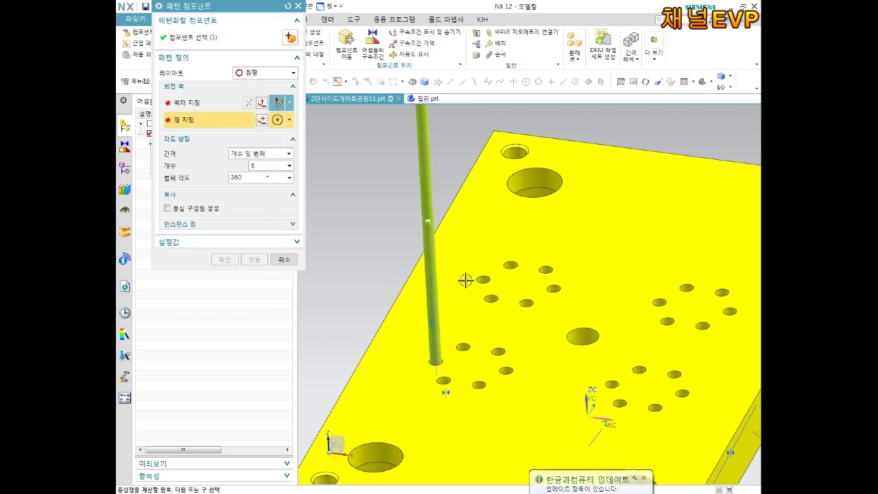
pyautogui.scroll(5, 522, 378)
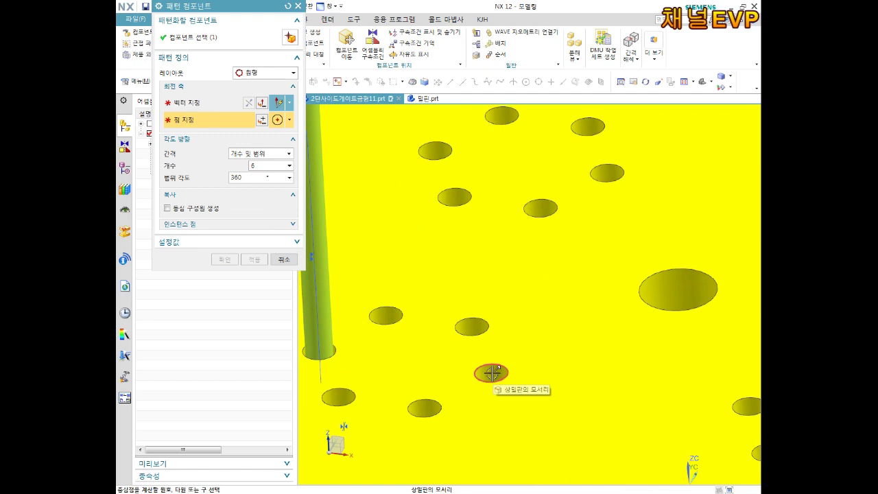
pyautogui.click(493, 373)
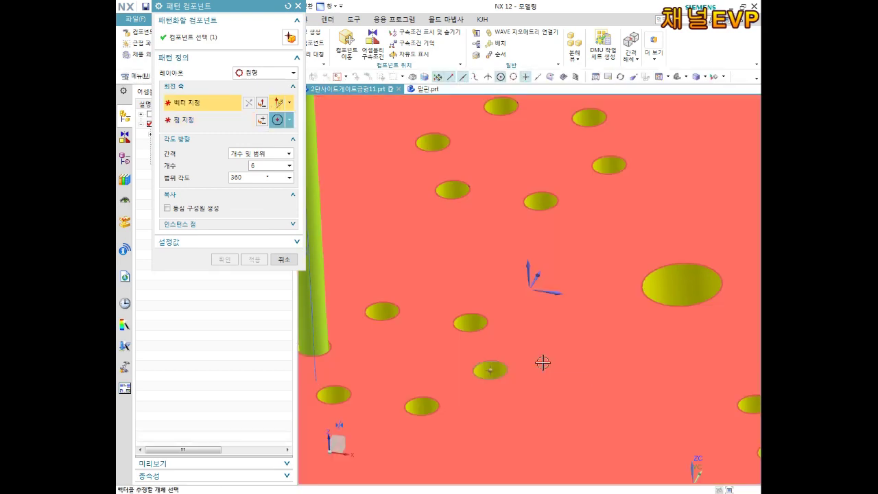
pyautogui.scroll(-5, 525, 368)
pyautogui.moveTo(534, 369)
pyautogui.mouseDown(button='middle')
pyautogui.moveTo(548, 381)
pyautogui.moveTo(531, 381)
pyautogui.moveTo(539, 382)
pyautogui.mouseUp(button='middle')
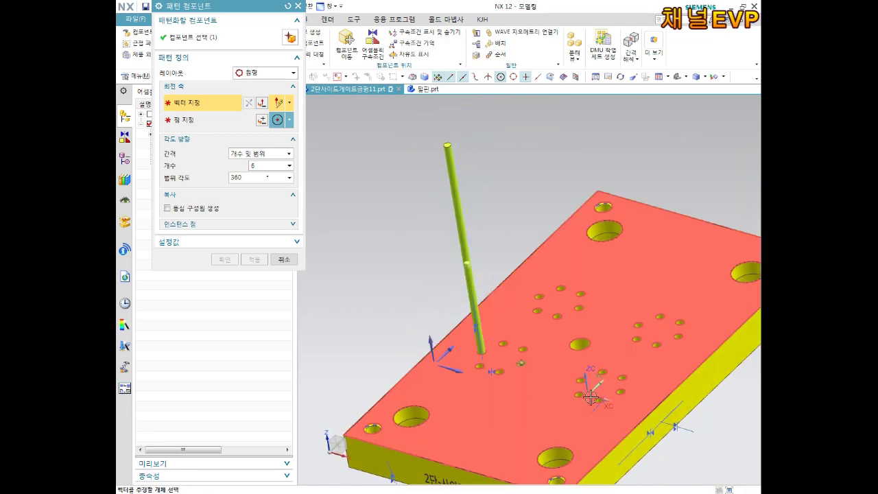
pyautogui.scroll(2, 583, 394)
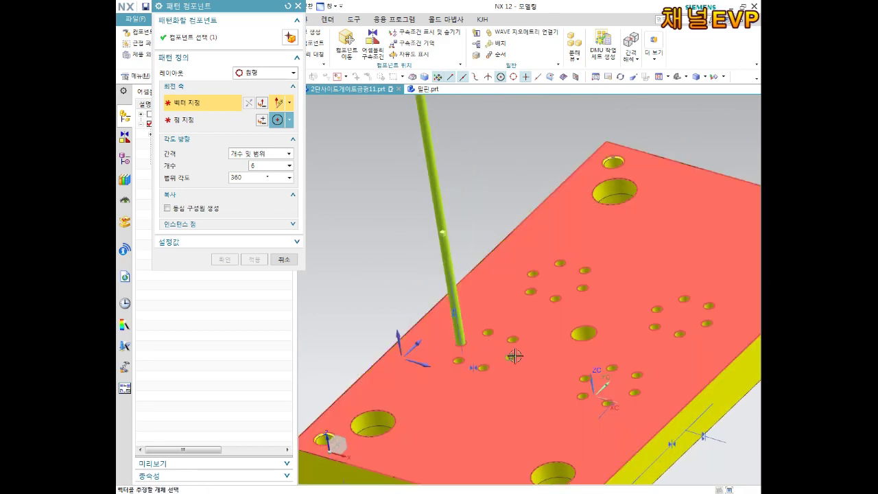
pyautogui.scroll(4, 515, 356)
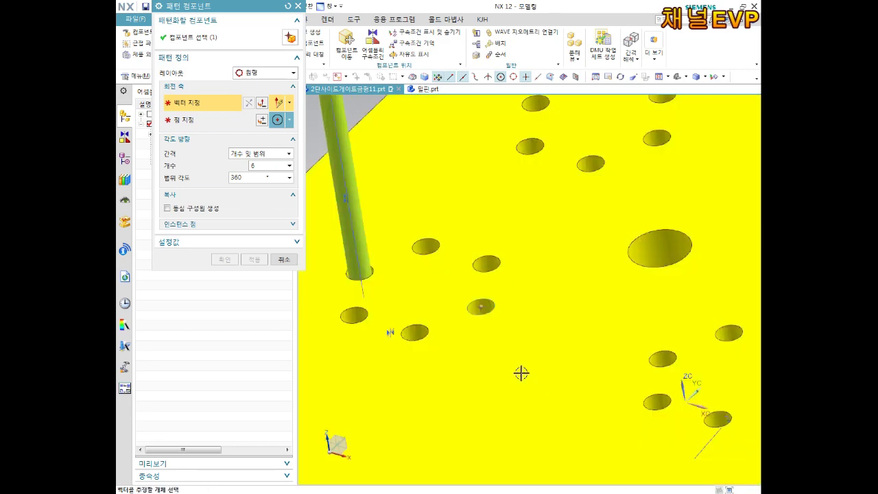
# Change the centre point's X to -20, keeping Y -17 and Z 20.5.
pyautogui.click(262, 121)
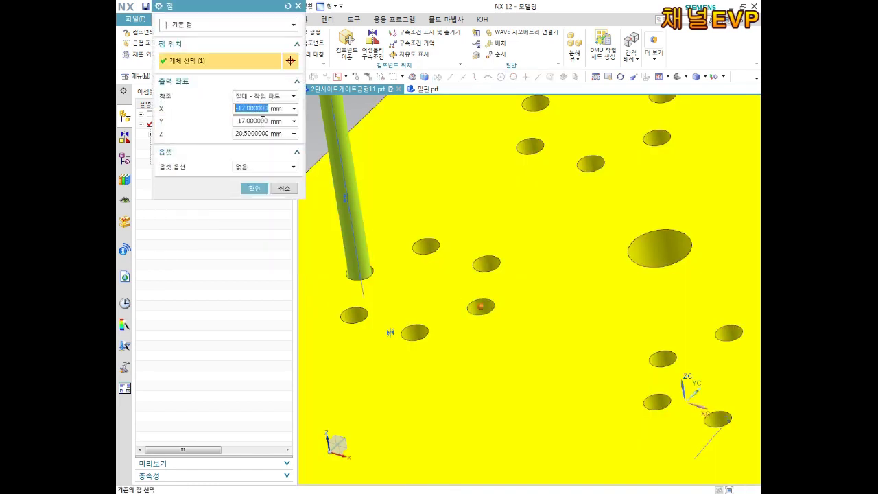
pyautogui.moveTo(247, 10); pyautogui.dragTo(248, 126)
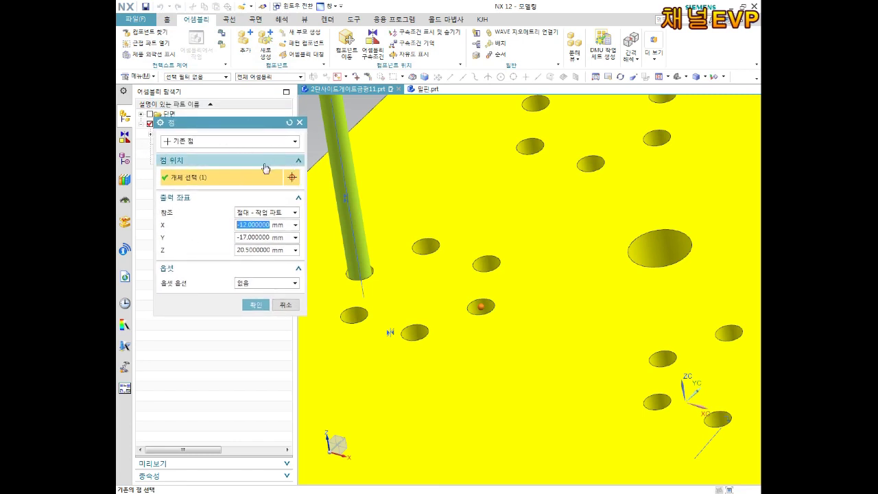
pyautogui.moveTo(251, 126)
pyautogui.mouseDown()
pyautogui.moveTo(481, 167)
pyautogui.moveTo(246, 184)
pyautogui.mouseUp()
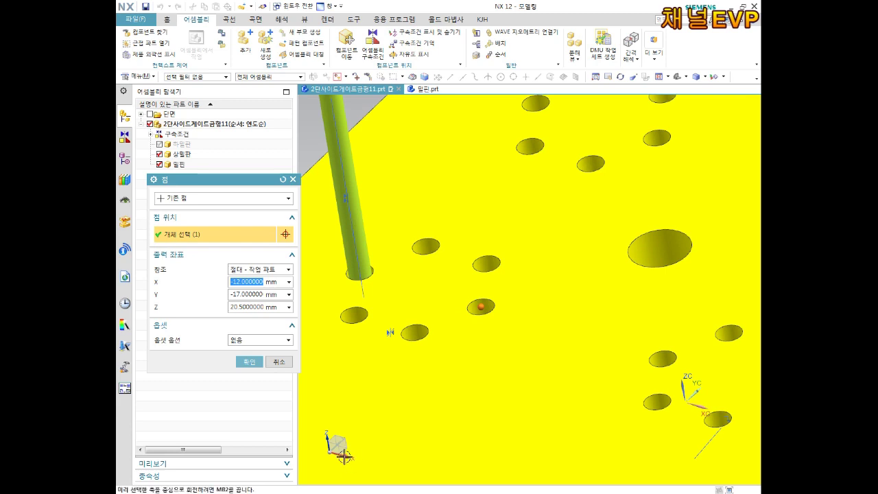
pyautogui.press('shift+Print')
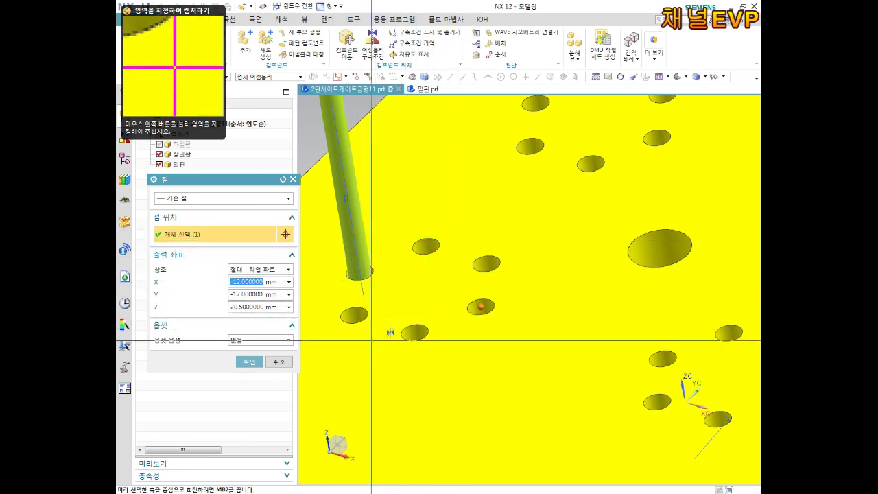
pyautogui.press('Escape')
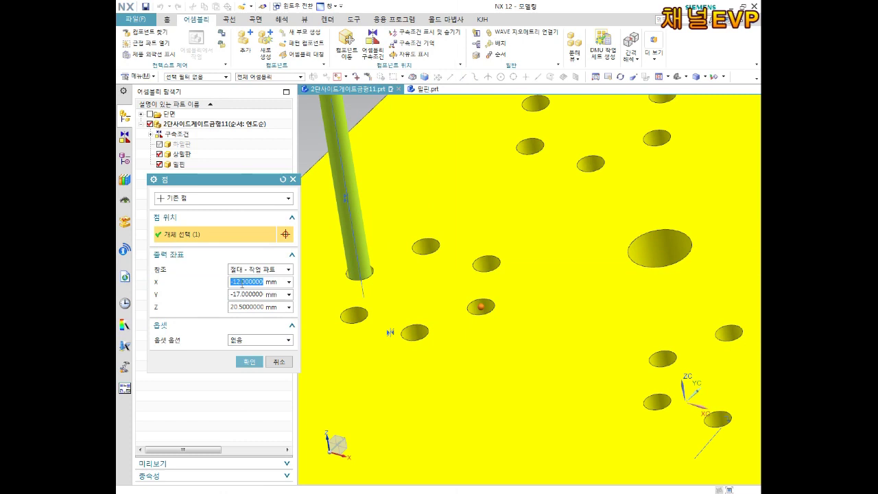
pyautogui.write('-2')
pyautogui.write('0')
pyautogui.press('Return')
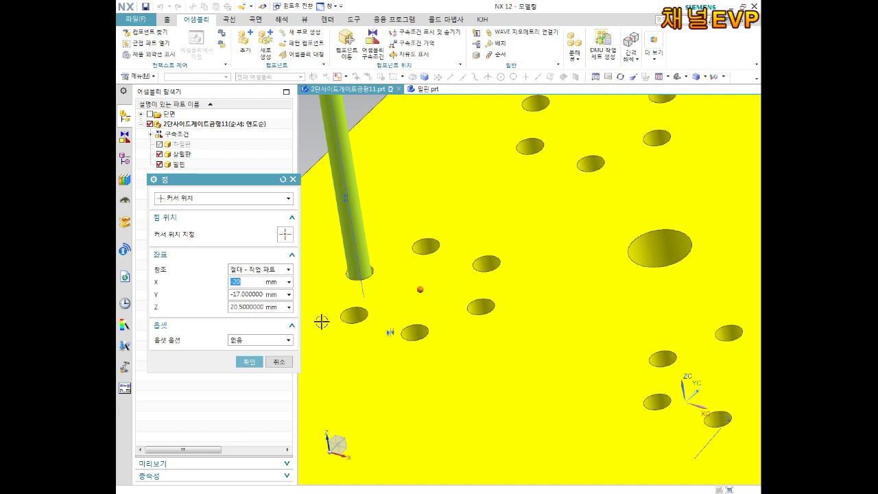
pyautogui.click(249, 362)
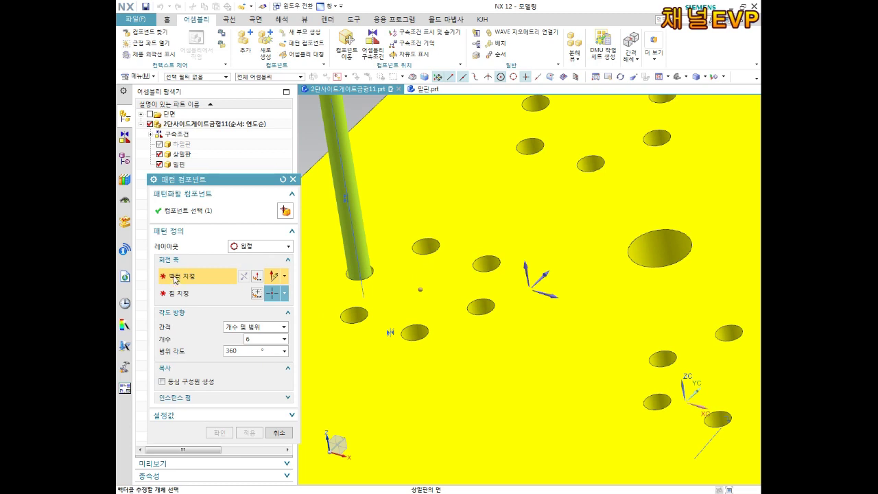
# Pattern the pin about the Z axis with Count and Span spacing: 6 pins over 360°.
pyautogui.click(527, 265)
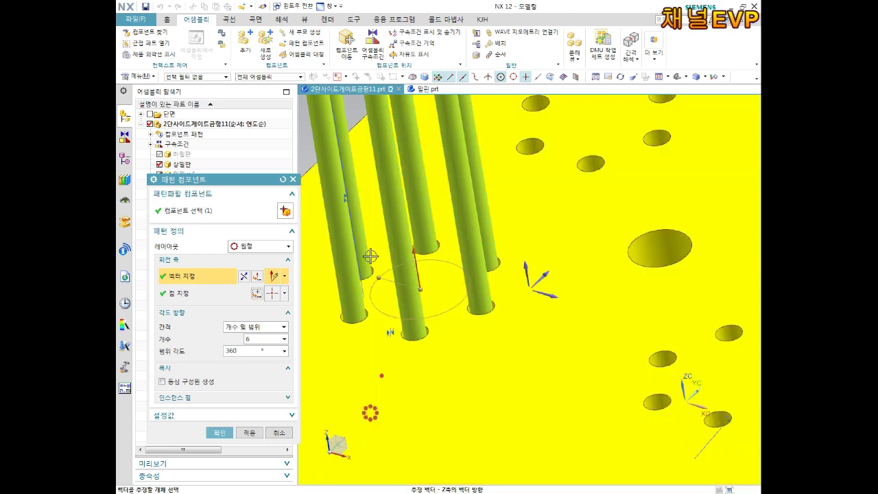
pyautogui.click(259, 329)
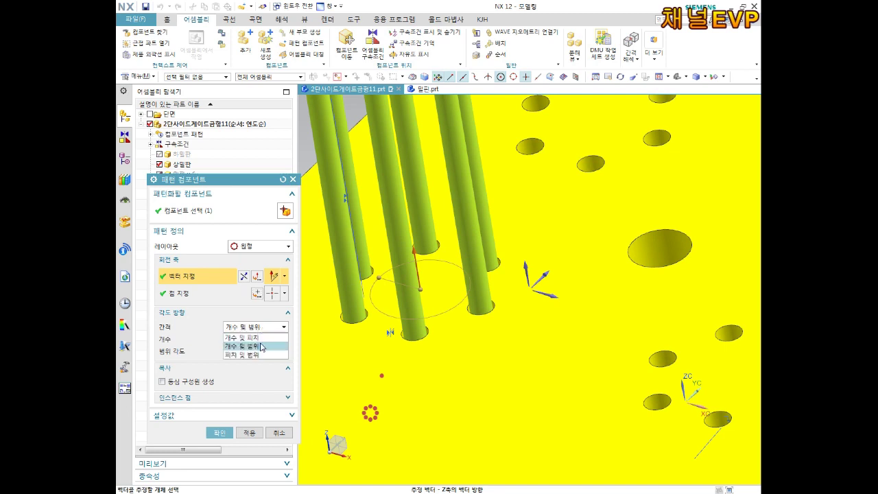
pyautogui.click(259, 346)
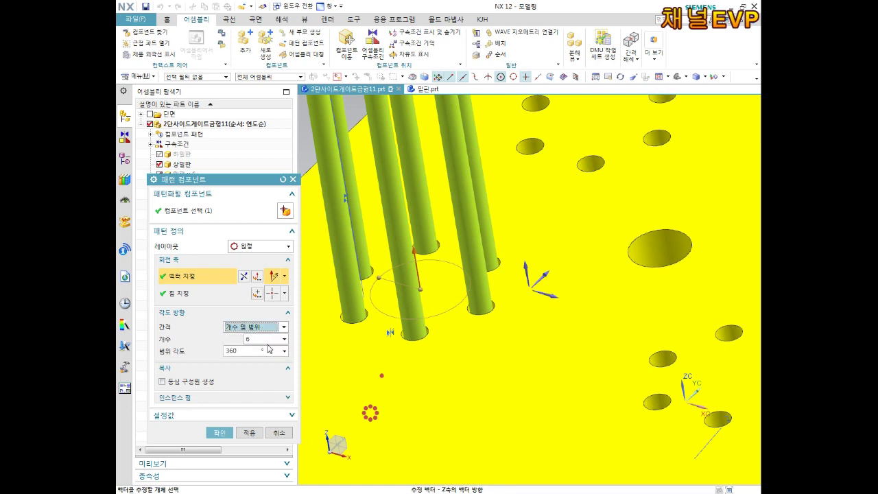
pyautogui.doubleClick(267, 336)
pyautogui.doubleClick(250, 351)
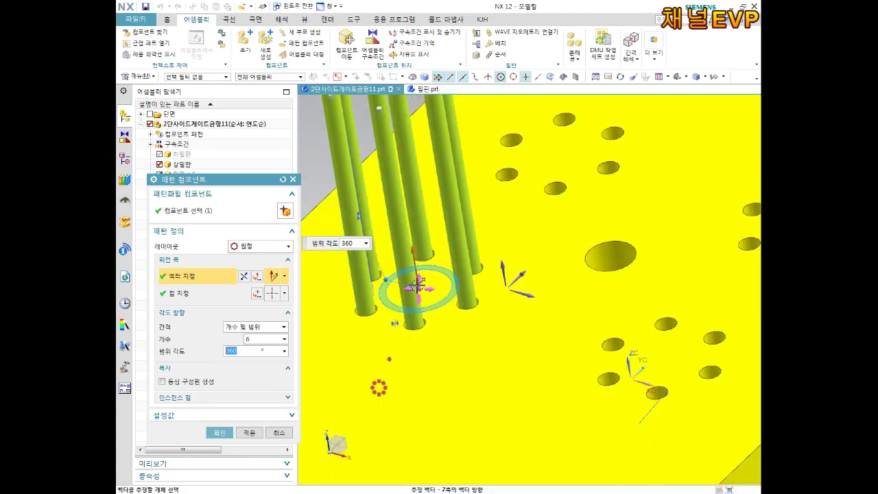
pyautogui.click(220, 432)
pyautogui.scroll(-5, 415, 285)
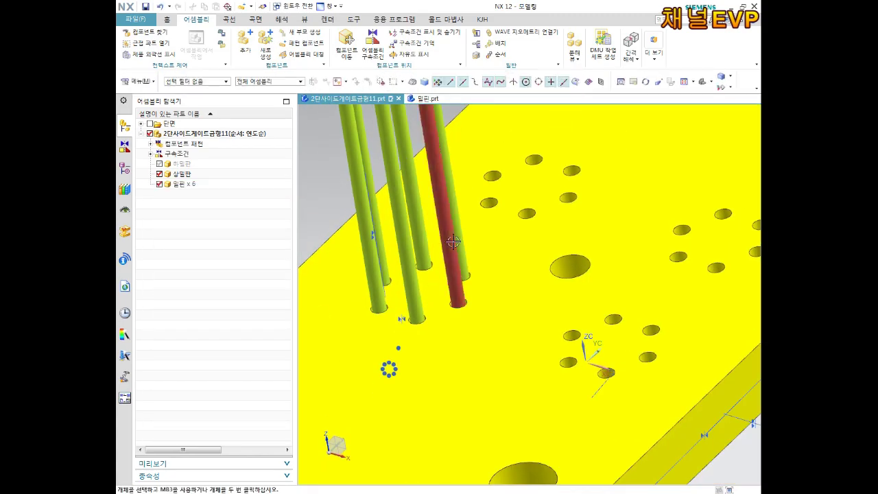
pyautogui.moveTo(415, 286)
pyautogui.mouseDown(button='middle')
pyautogui.moveTo(464, 225)
pyautogui.moveTo(471, 237)
pyautogui.mouseUp(button='middle')
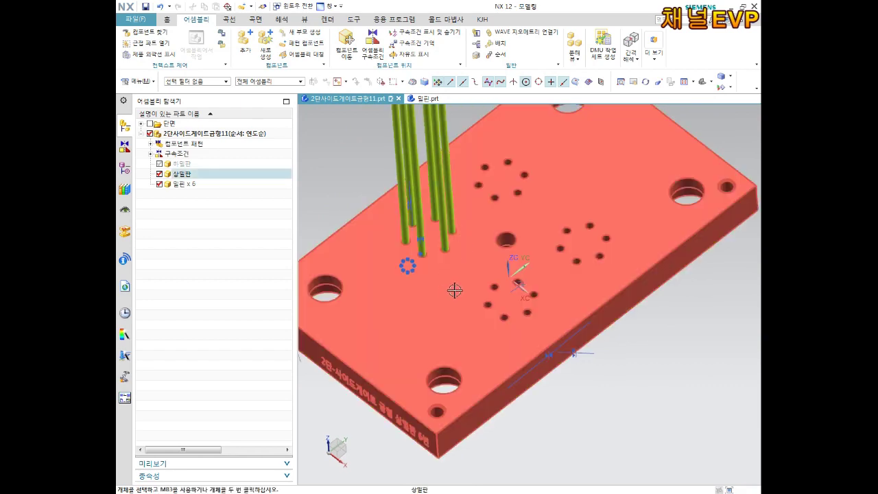
pyautogui.moveTo(528, 200); pyautogui.dragTo(518, 247, button='middle')
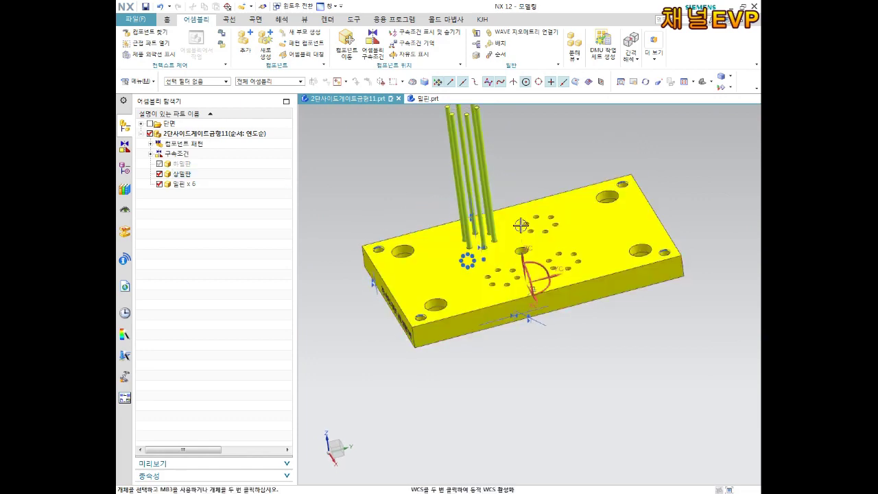
pyautogui.scroll(3, 513, 251)
pyautogui.moveTo(526, 294)
pyautogui.mouseDown(button='middle')
pyautogui.moveTo(525, 311)
pyautogui.moveTo(549, 305)
pyautogui.mouseUp(button='middle')
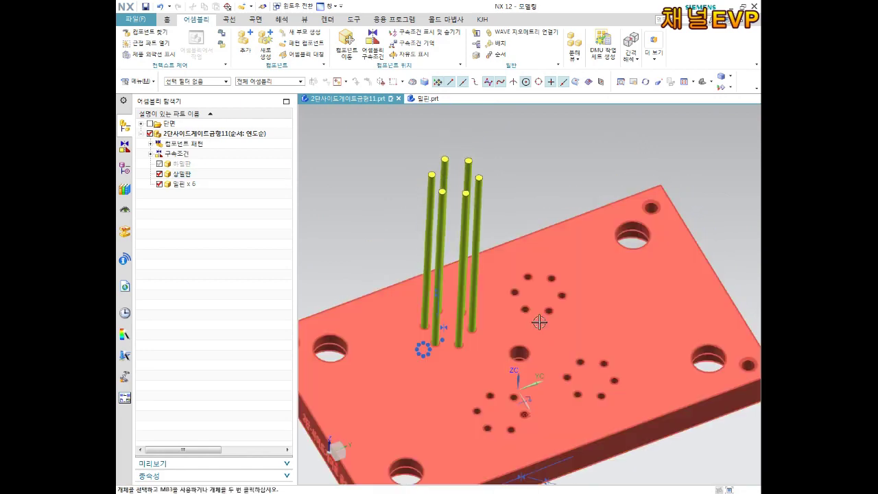
pyautogui.moveTo(561, 303)
pyautogui.mouseDown(button='middle')
pyautogui.moveTo(538, 227)
pyautogui.moveTo(505, 291)
pyautogui.mouseUp(button='middle')
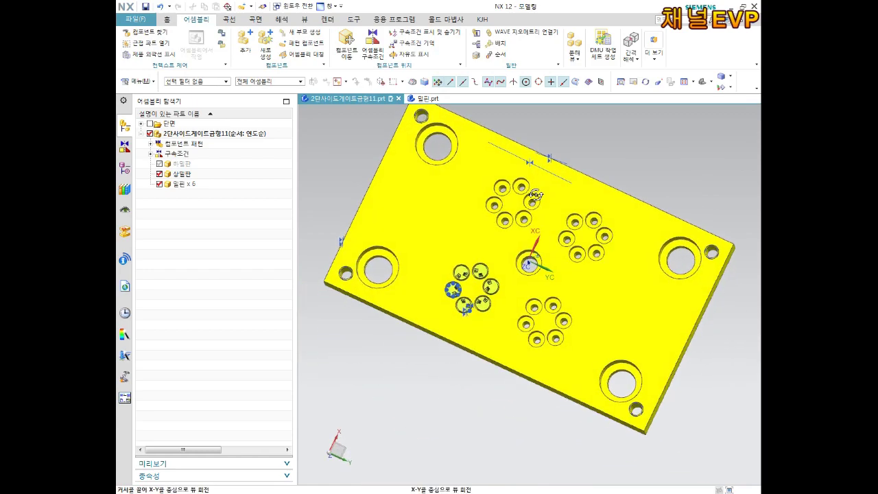
pyautogui.scroll(3, 506, 290)
pyautogui.scroll(3, 473, 319)
pyautogui.moveTo(481, 304); pyautogui.dragTo(477, 288, button='middle')
pyautogui.scroll(-3, 478, 302)
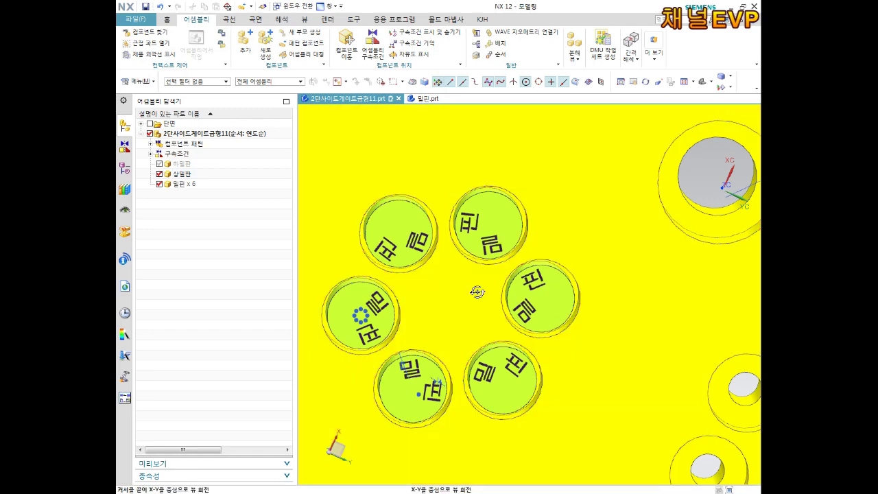
pyautogui.moveTo(477, 288)
pyautogui.mouseDown(button='middle')
pyautogui.moveTo(494, 285)
pyautogui.moveTo(474, 233)
pyautogui.moveTo(506, 220)
pyautogui.moveTo(518, 268)
pyautogui.mouseUp(button='middle')
pyautogui.scroll(3, 471, 228)
pyautogui.scroll(3, 471, 228)
pyautogui.scroll(-5, 476, 232)
pyautogui.scroll(3, 518, 269)
pyautogui.scroll(2, 518, 269)
pyautogui.scroll(-1, 515, 274)
pyautogui.scroll(-1, 509, 282)
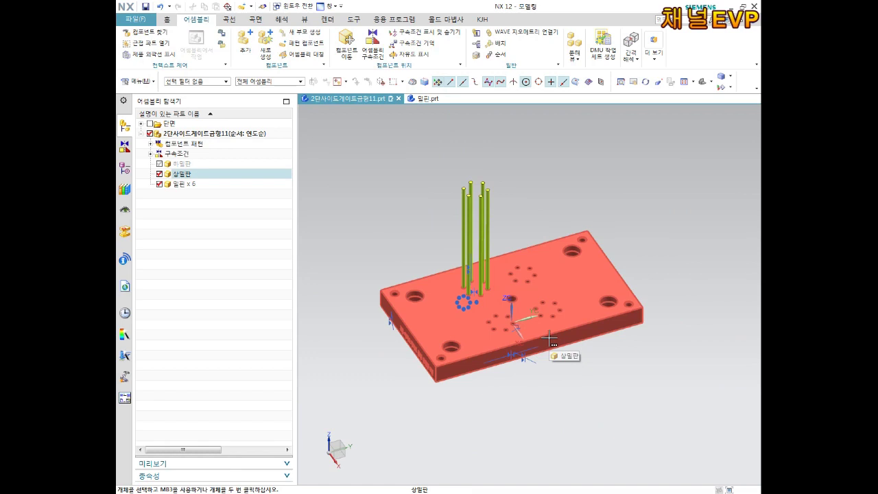
pyautogui.click(572, 341)
pyautogui.hotkey('ctrl', 'f')
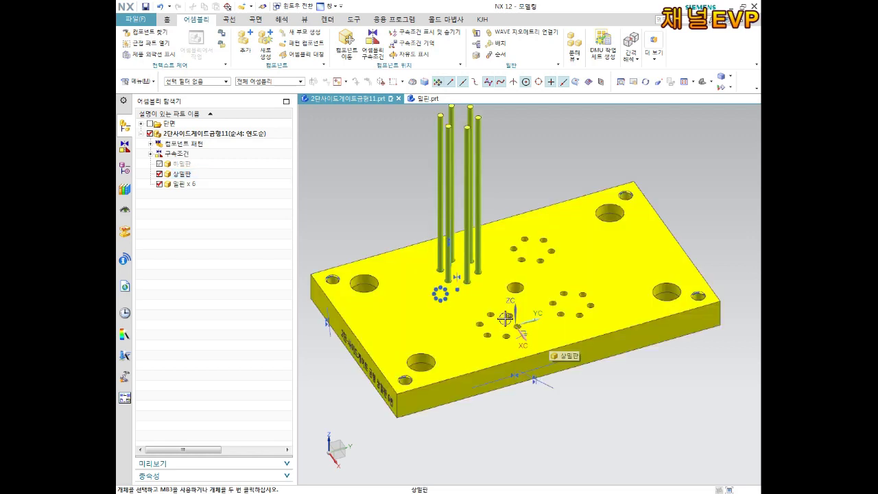
# Launch Mirror Assembly and select the pin ×6 group in the navigator.
pyautogui.click(313, 55)
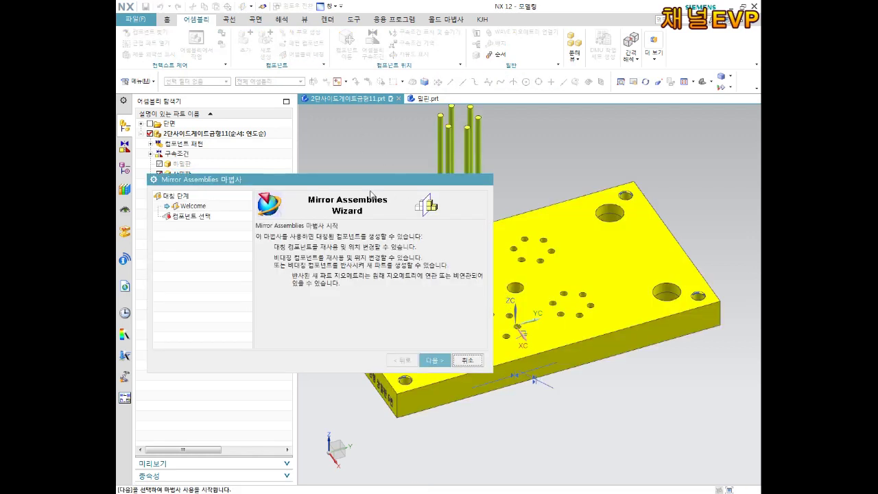
pyautogui.moveTo(340, 184); pyautogui.dragTo(338, 104)
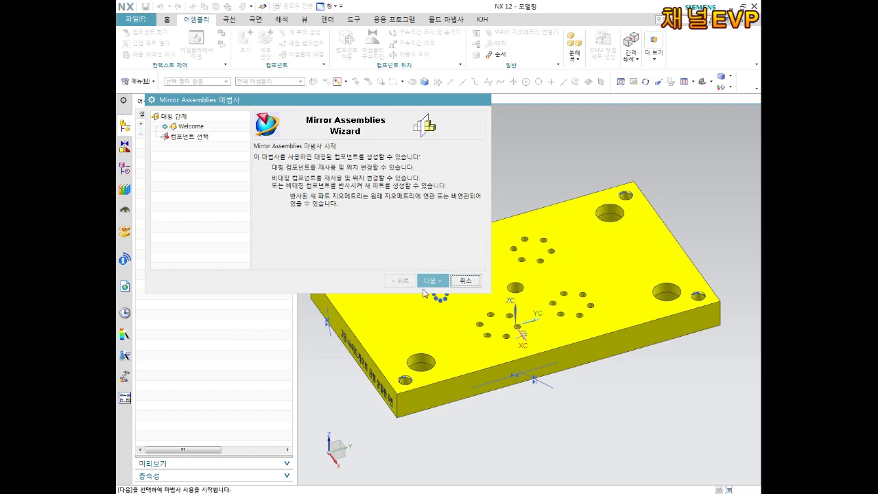
pyautogui.click(432, 280)
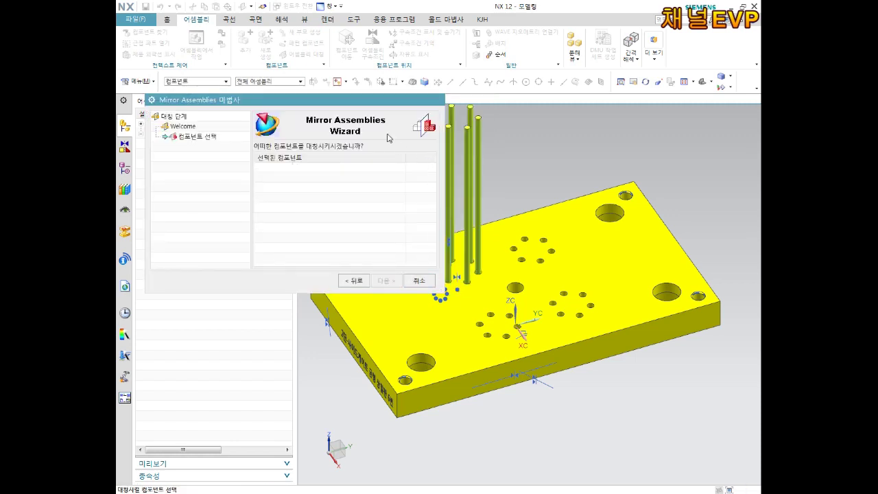
pyautogui.moveTo(373, 104); pyautogui.dragTo(408, 295)
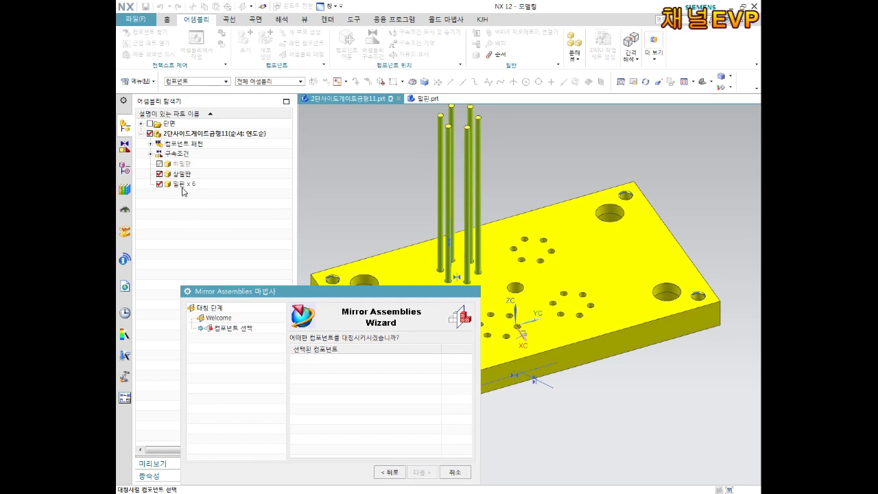
pyautogui.click(184, 185)
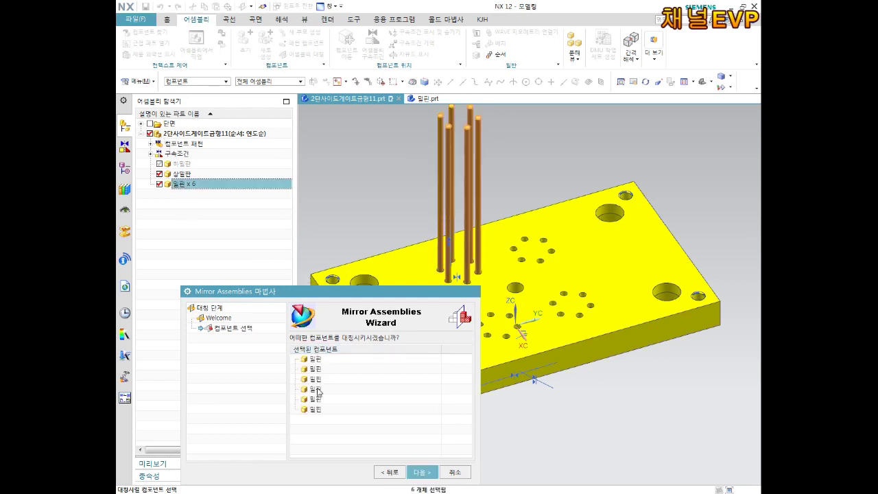
# Advance to the mirror-plane step and start creating a new datum plane.
pyautogui.moveTo(338, 294); pyautogui.dragTo(320, 230)
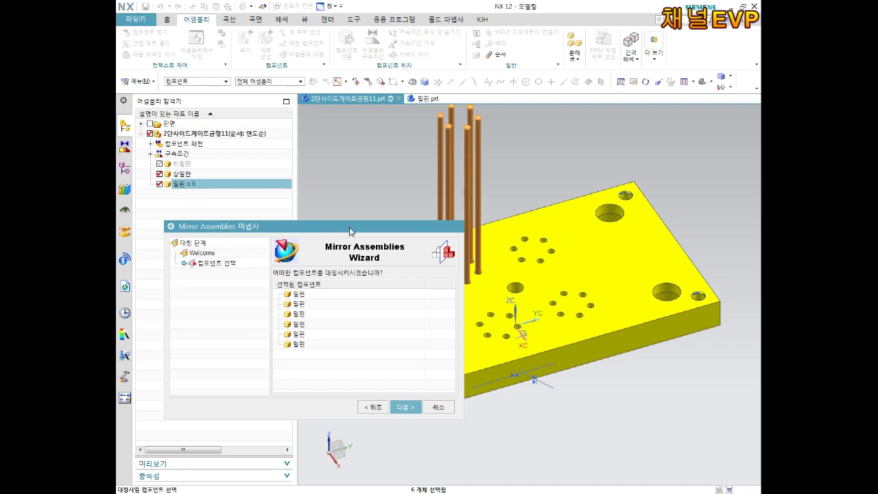
pyautogui.moveTo(348, 228); pyautogui.dragTo(337, 169)
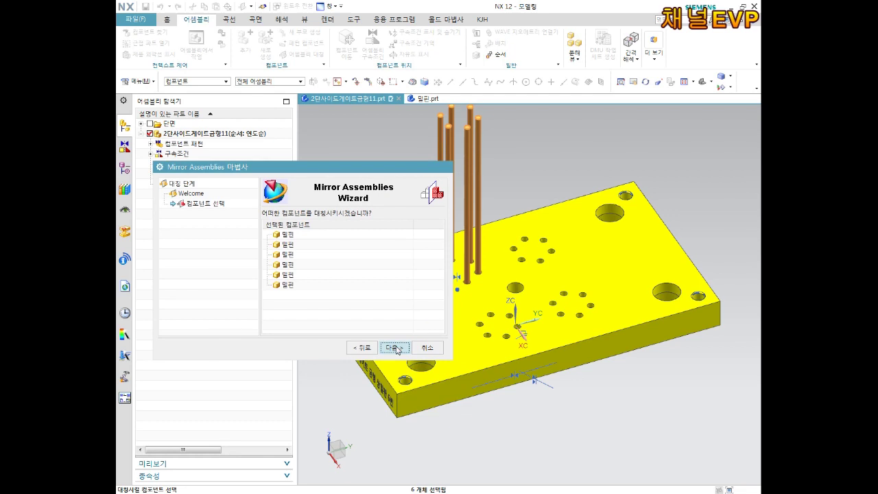
pyautogui.click(399, 348)
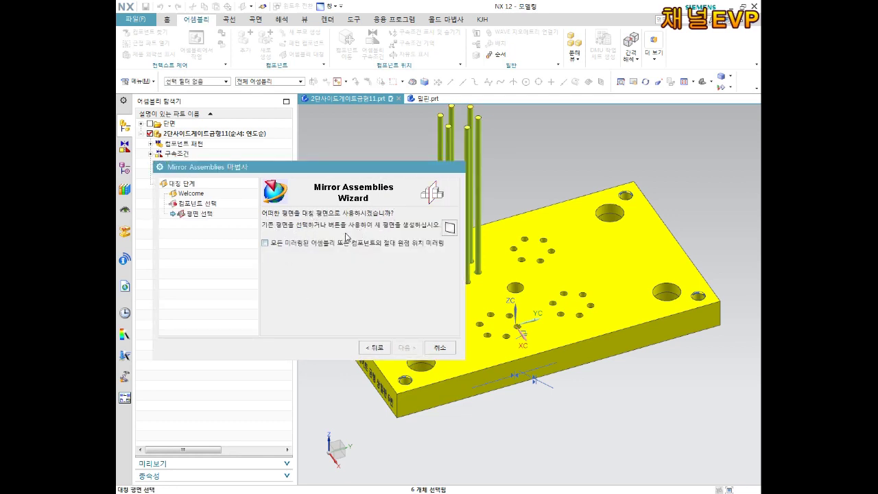
pyautogui.click(450, 228)
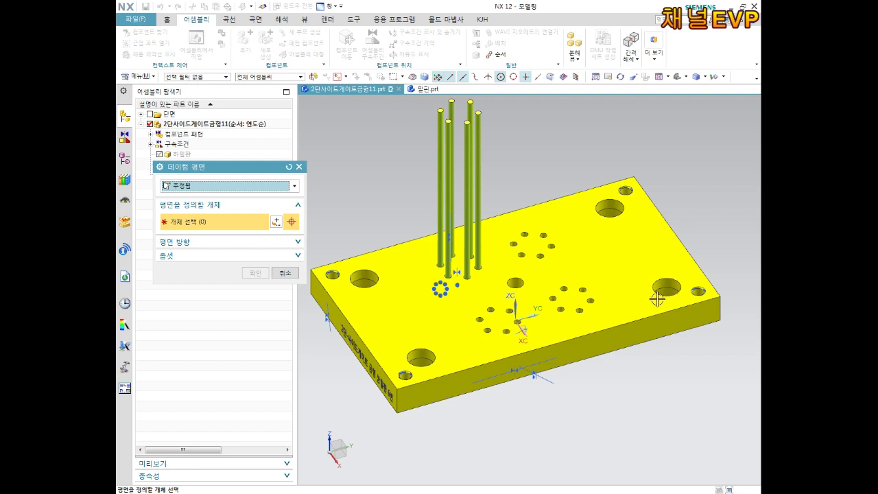
# Build a bisector datum plane between two opposite side faces of the plate.
pyautogui.scroll(3, 657, 299)
pyautogui.moveTo(658, 299); pyautogui.dragTo(630, 332, button='middle')
pyautogui.scroll(-5, 629, 331)
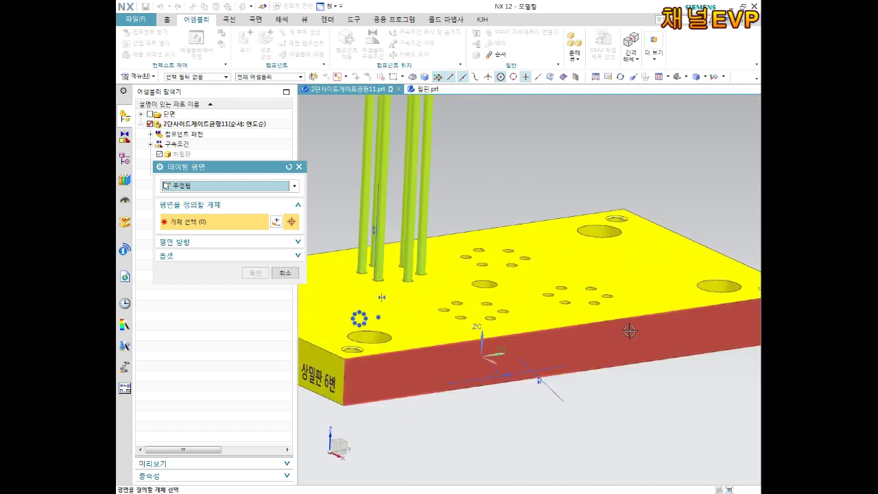
pyautogui.click(619, 333)
pyautogui.scroll(3, 619, 333)
pyautogui.moveTo(619, 333); pyautogui.dragTo(559, 345, button='middle')
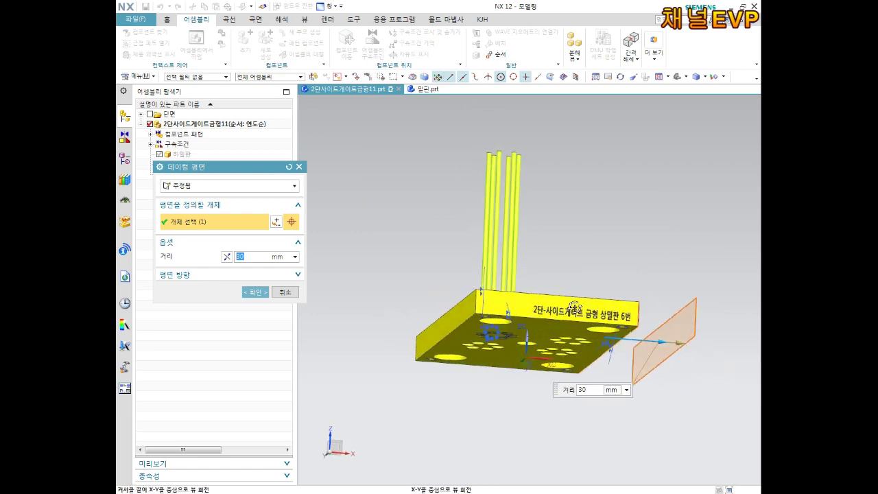
pyautogui.click(466, 352)
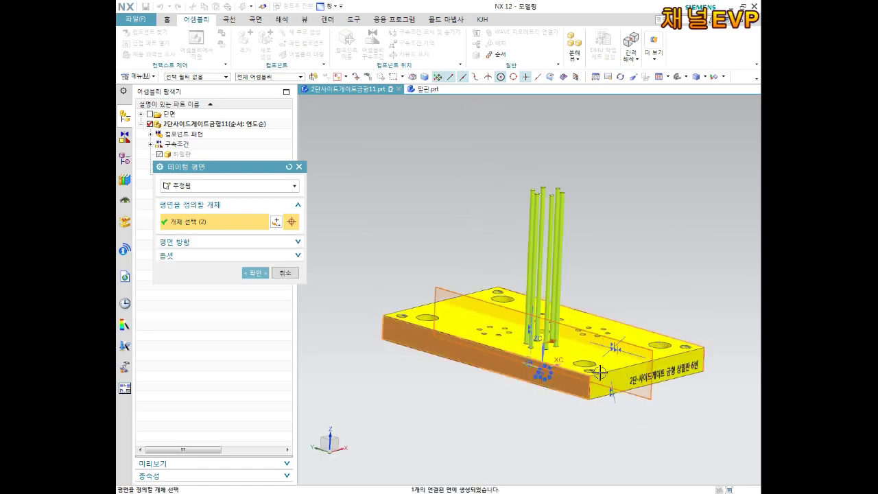
pyautogui.moveTo(603, 377); pyautogui.dragTo(588, 240, button='middle')
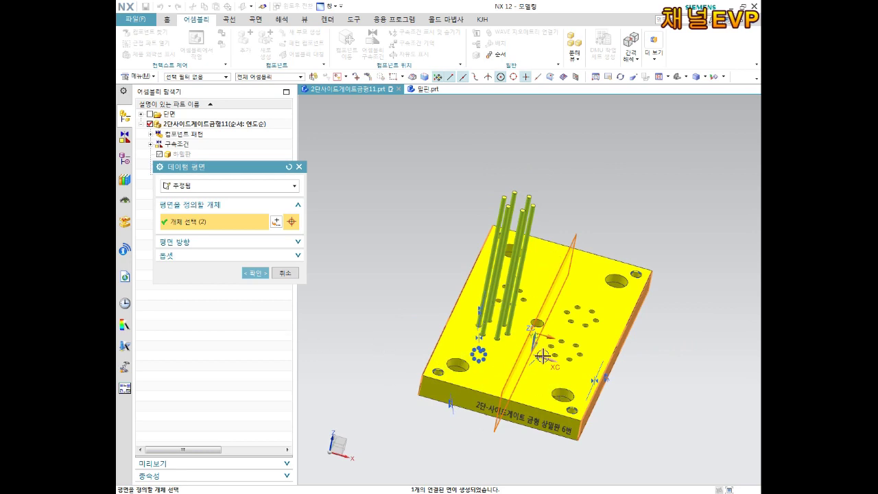
pyautogui.moveTo(542, 356); pyautogui.dragTo(555, 361, button='middle')
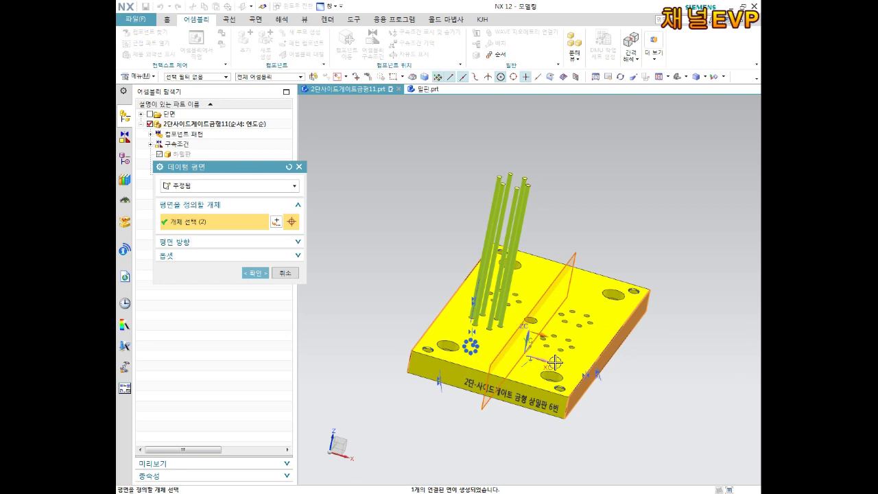
pyautogui.click(257, 275)
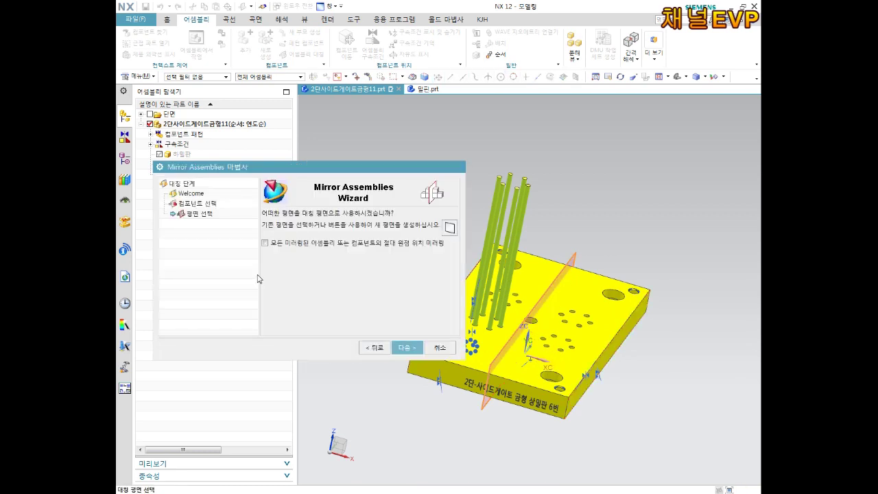
# Accept the plane and default naming, then finish the mirror to get pin ×12.
pyautogui.click(411, 350)
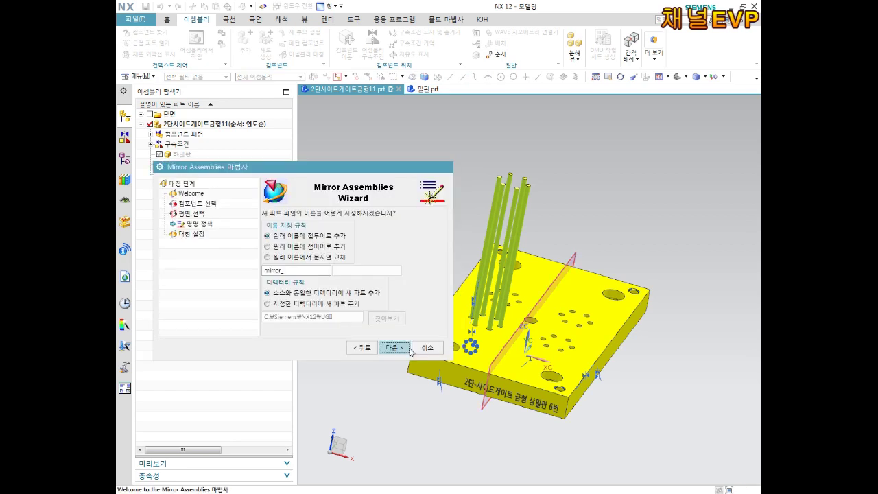
pyautogui.click(408, 350)
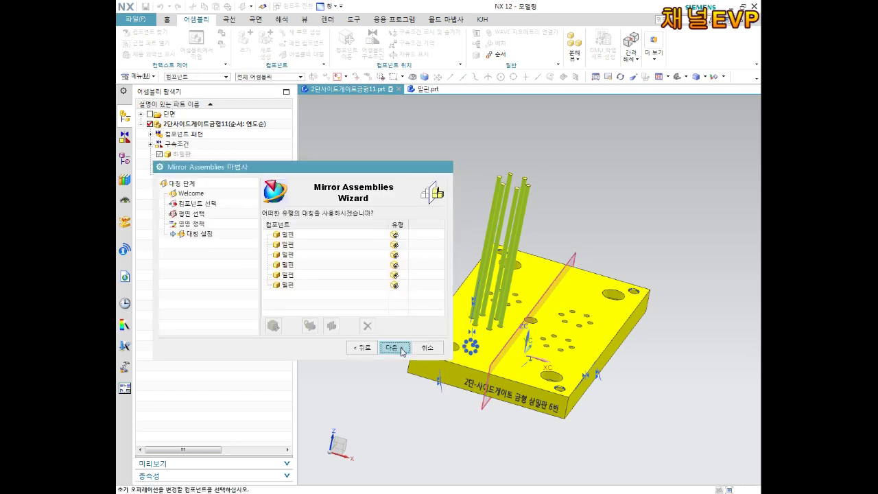
pyautogui.click(403, 349)
pyautogui.moveTo(578, 337)
pyautogui.mouseDown(button='middle')
pyautogui.moveTo(554, 337)
pyautogui.moveTo(531, 269)
pyautogui.mouseUp(button='middle')
pyautogui.scroll(3, 554, 338)
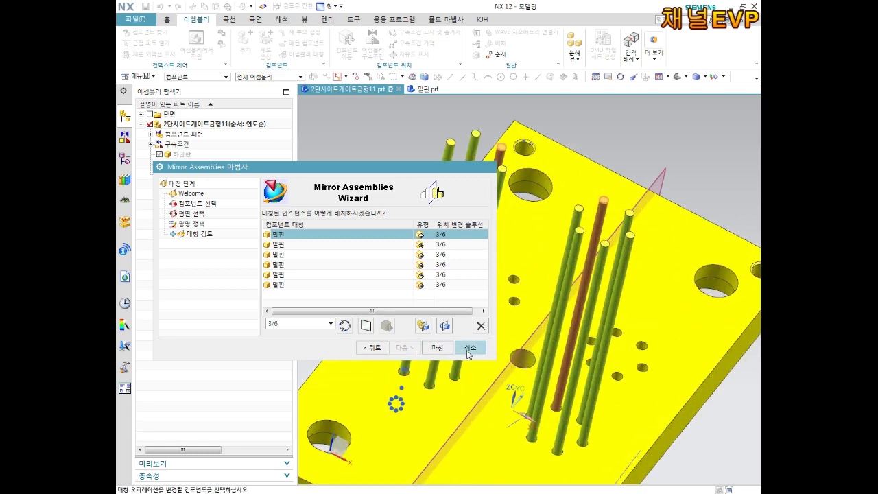
pyautogui.click(437, 347)
# Inspect the 12 pins from side and angled views, then relaunch Mirror Assemblies.
pyautogui.moveTo(437, 347)
pyautogui.mouseDown(button='middle')
pyautogui.moveTo(506, 317)
pyautogui.moveTo(487, 361)
pyautogui.moveTo(476, 339)
pyautogui.moveTo(494, 326)
pyautogui.mouseUp(button='middle')
pyautogui.scroll(5, 487, 360)
pyautogui.scroll(-5, 481, 328)
pyautogui.scroll(4, 549, 322)
pyautogui.scroll(2, 594, 318)
pyautogui.scroll(-1, 588, 321)
pyautogui.scroll(-4, 588, 320)
pyautogui.scroll(3, 412, 429)
pyautogui.scroll(1, 412, 426)
pyautogui.scroll(-5, 412, 426)
pyautogui.moveTo(470, 411); pyautogui.dragTo(447, 439, button='middle')
pyautogui.scroll(2, 447, 439)
pyautogui.scroll(1, 422, 215)
pyautogui.click(307, 55)
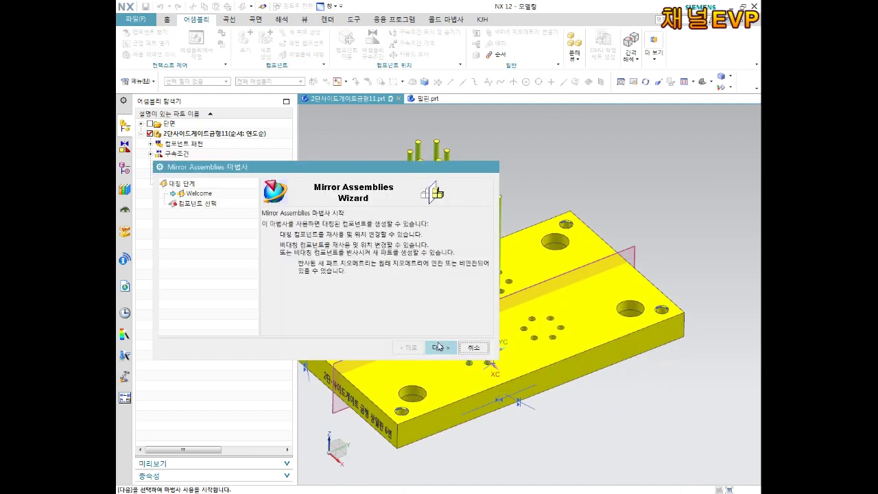
# Select the pin ×12 group to mirror and start a new mirror plane.
pyautogui.click(443, 349)
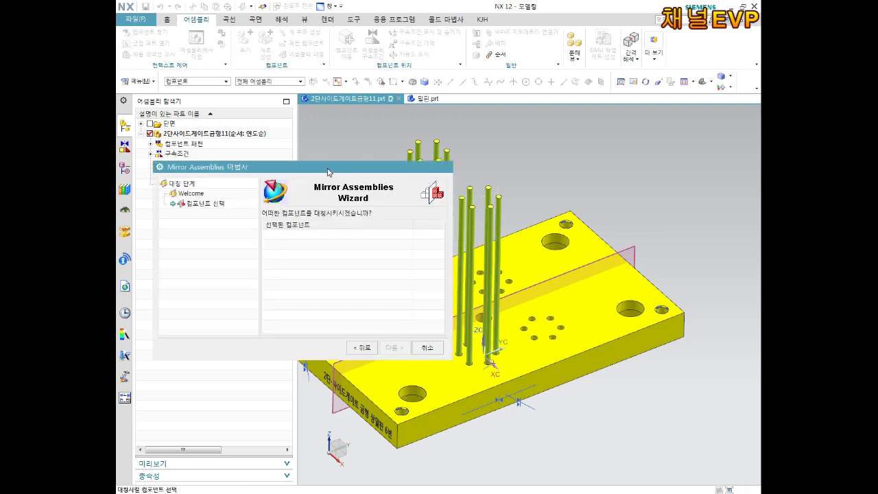
pyautogui.moveTo(327, 171); pyautogui.dragTo(341, 284)
pyautogui.click(184, 185)
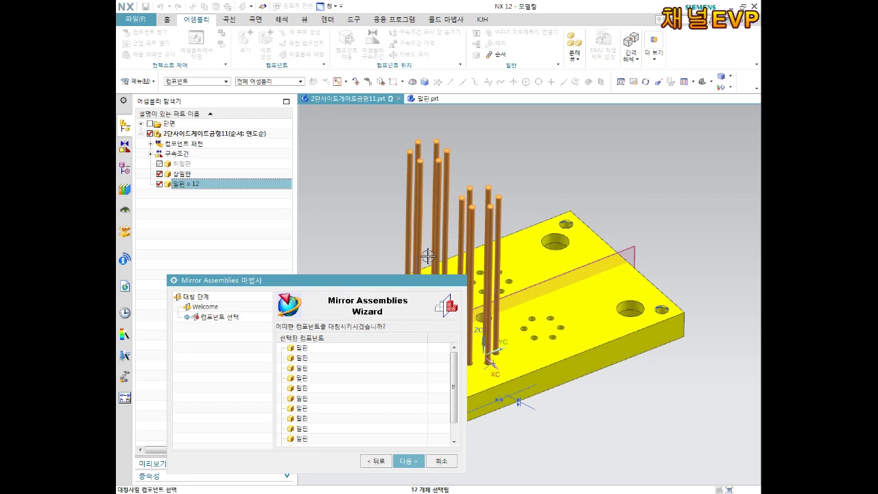
pyautogui.moveTo(356, 285); pyautogui.dragTo(344, 236)
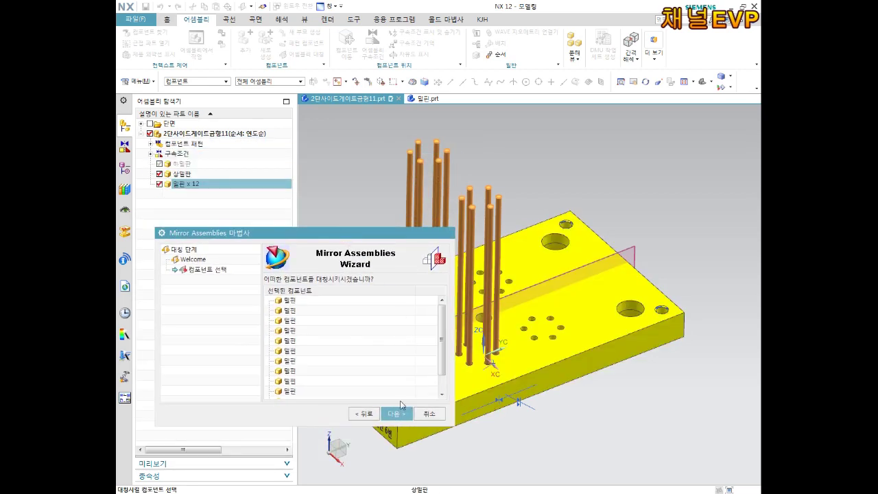
pyautogui.click(397, 415)
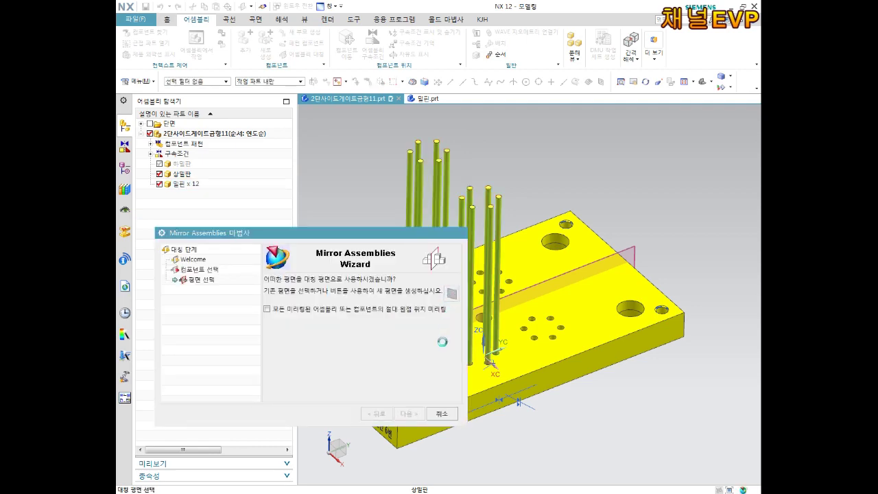
pyautogui.click(451, 295)
# Create the datum plane from the plate's front face and its opposite face.
pyautogui.scroll(2, 345, 373)
pyautogui.scroll(1, 339, 298)
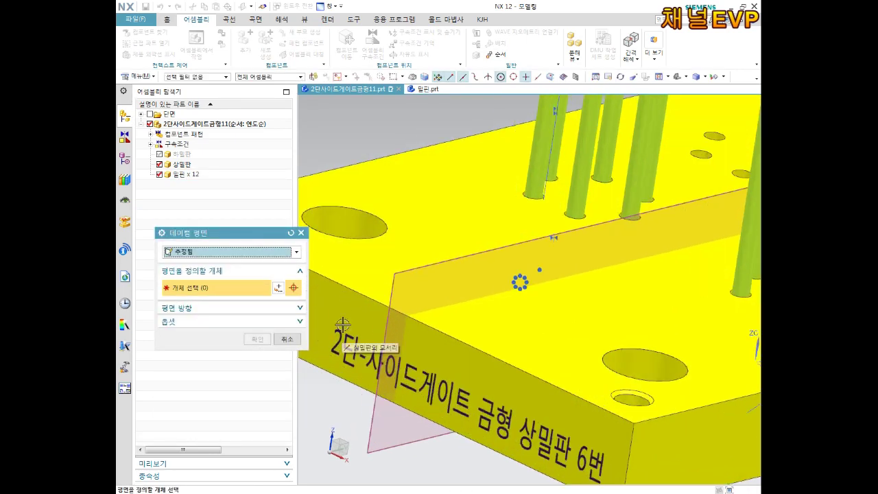
pyautogui.click(338, 298)
pyautogui.scroll(-3, 389, 330)
pyautogui.moveTo(390, 330); pyautogui.dragTo(627, 284, button='middle')
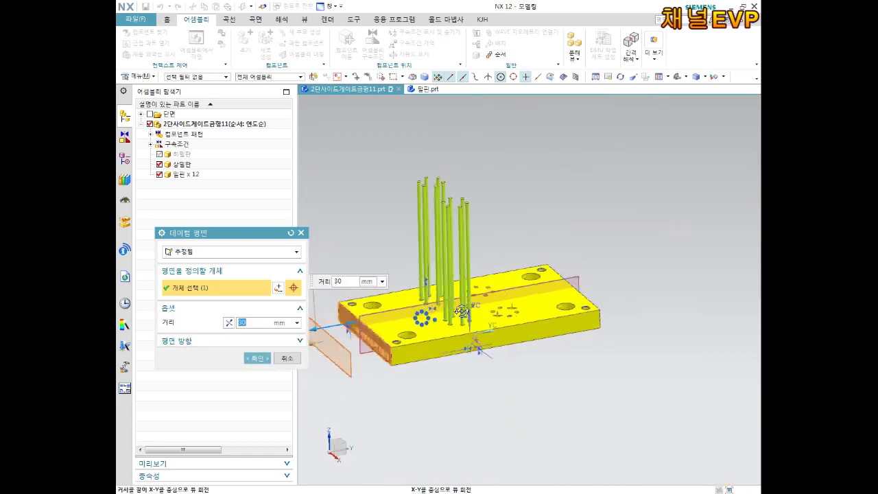
pyautogui.click(627, 284)
pyautogui.moveTo(626, 284)
pyautogui.mouseDown(button='middle')
pyautogui.moveTo(573, 289)
pyautogui.moveTo(577, 313)
pyautogui.mouseUp(button='middle')
pyautogui.scroll(2, 427, 217)
pyautogui.click(258, 340)
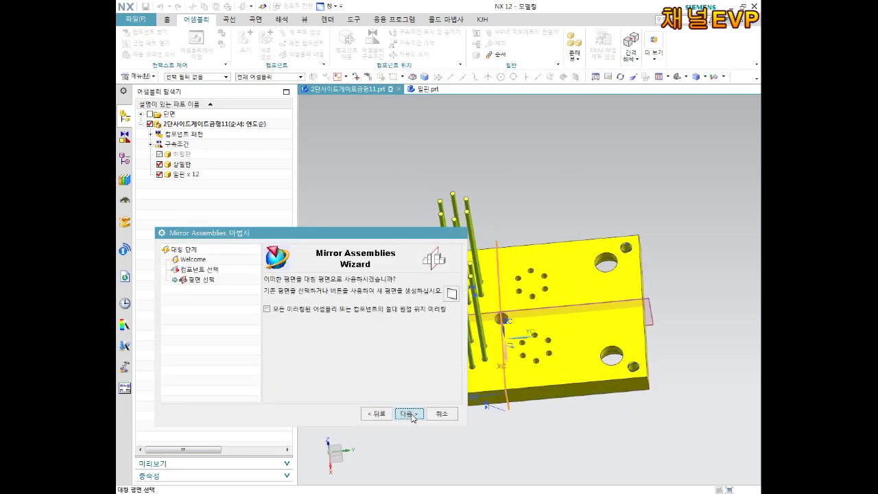
# Step through the remaining wizard pages and finish, producing pin ×24.
pyautogui.click(415, 417)
pyautogui.click(410, 416)
pyautogui.click(411, 415)
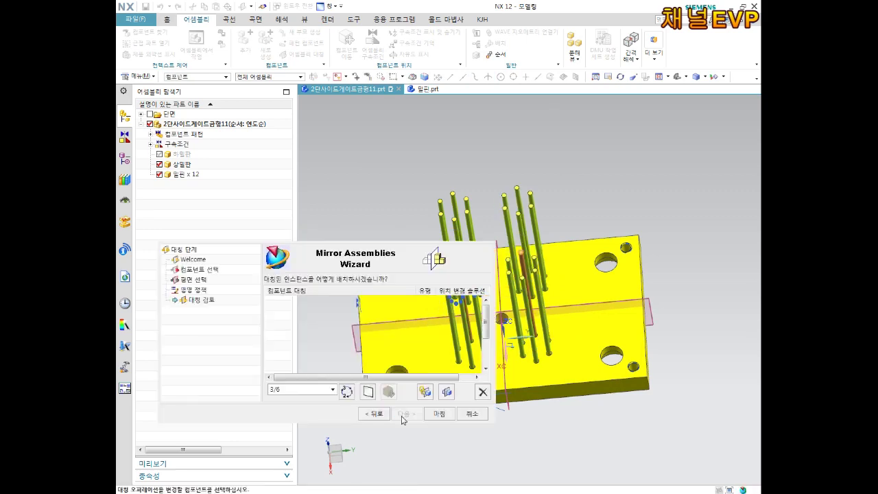
pyautogui.click(439, 414)
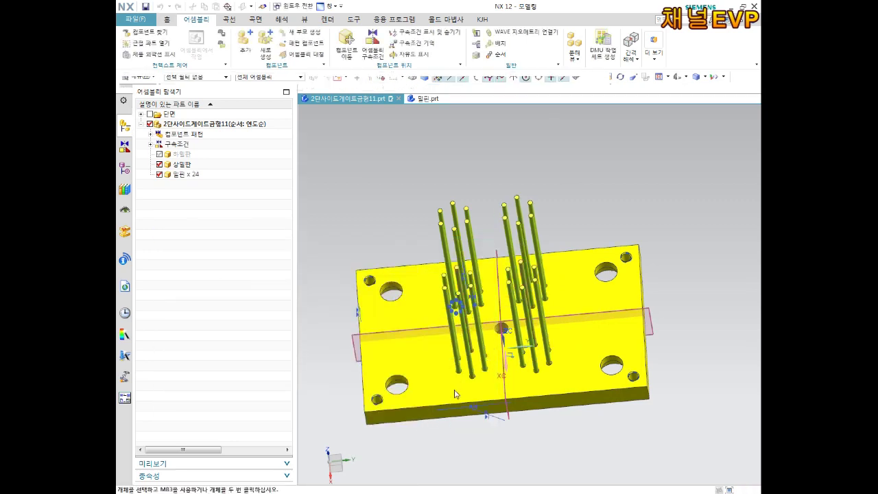
pyautogui.scroll(-5, 513, 248)
# Snap to top view and orbit around to inspect the 24 pin heads.
pyautogui.press('F8')
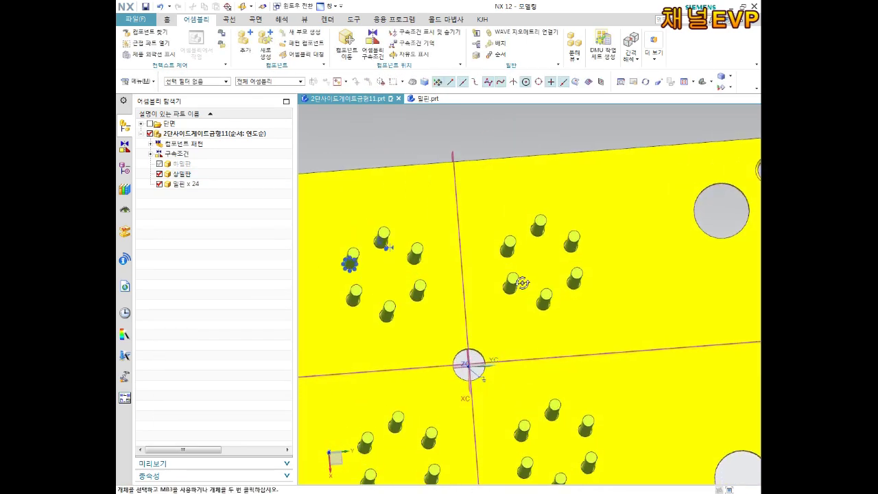
pyautogui.scroll(-5, 542, 231)
pyautogui.moveTo(540, 234); pyautogui.dragTo(537, 240, button='middle')
pyautogui.scroll(5, 537, 240)
pyautogui.moveTo(501, 323); pyautogui.dragTo(504, 320, button='middle')
pyautogui.scroll(-3, 504, 319)
pyautogui.scroll(-3, 522, 351)
pyautogui.scroll(5, 522, 351)
pyautogui.moveTo(523, 351)
pyautogui.mouseDown(button='middle')
pyautogui.moveTo(557, 284)
pyautogui.moveTo(515, 329)
pyautogui.moveTo(480, 323)
pyautogui.moveTo(443, 330)
pyautogui.mouseUp(button='middle')
pyautogui.scroll(-5, 515, 329)
pyautogui.scroll(3, 515, 330)
pyautogui.scroll(3, 480, 322)
pyautogui.scroll(-5, 453, 323)
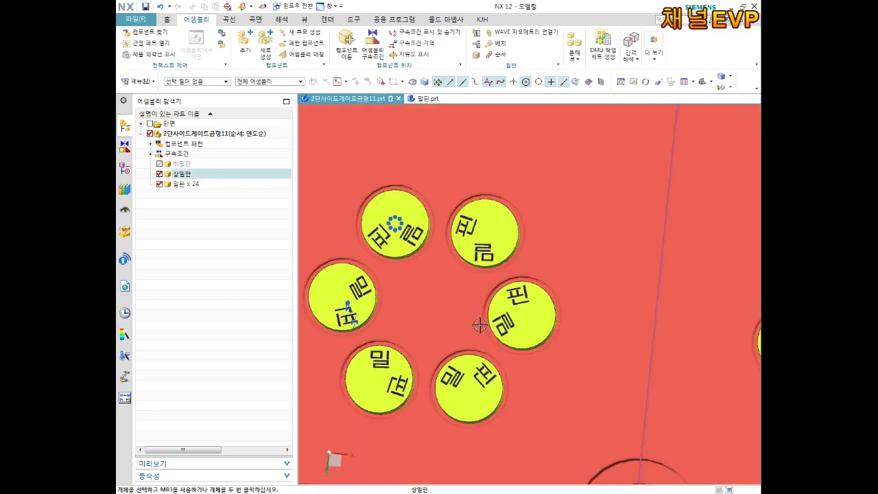
pyautogui.scroll(3, 478, 346)
pyautogui.scroll(2, 478, 349)
pyautogui.moveTo(478, 349)
pyautogui.mouseDown(button='middle')
pyautogui.moveTo(490, 364)
pyautogui.moveTo(504, 362)
pyautogui.moveTo(457, 406)
pyautogui.moveTo(471, 351)
pyautogui.mouseUp(button='middle')
pyautogui.scroll(-5, 467, 399)
pyautogui.scroll(1, 473, 378)
pyautogui.scroll(3, 504, 362)
pyautogui.scroll(3, 505, 362)
pyautogui.scroll(-3, 582, 377)
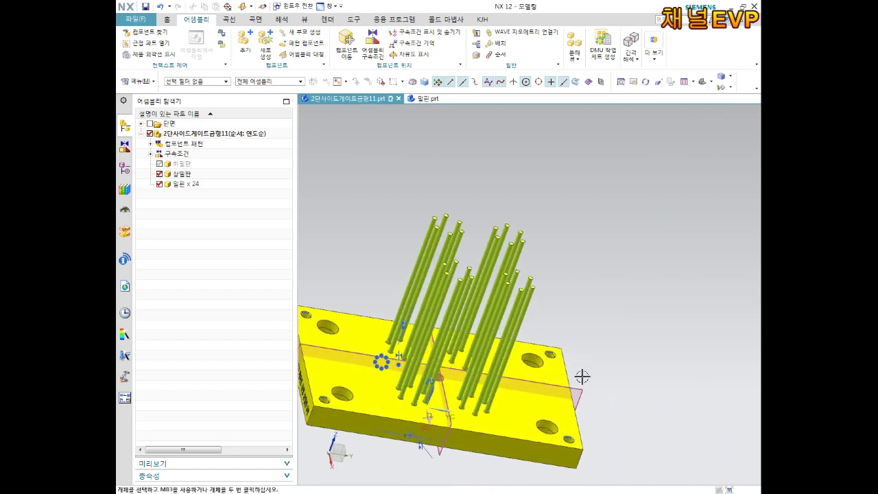
# Hide the datum plane used for mirroring.
pyautogui.click(583, 389)
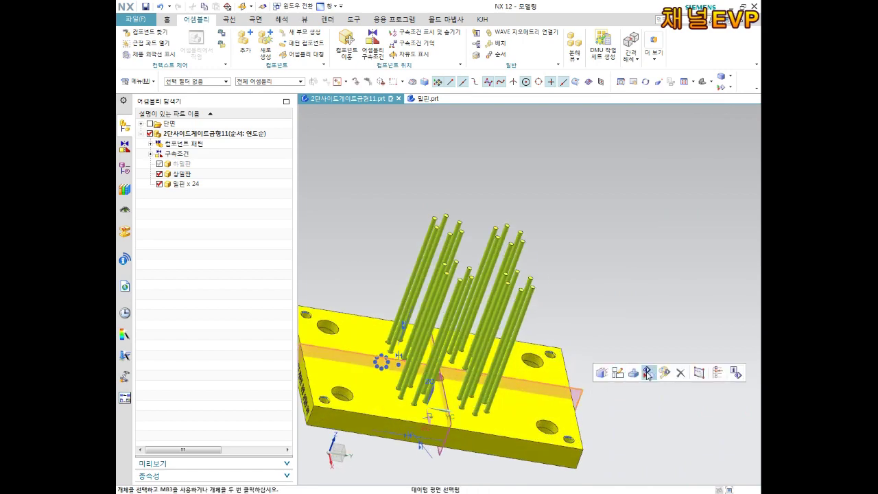
pyautogui.moveTo(569, 378)
pyautogui.mouseDown(button='middle')
pyautogui.moveTo(557, 345)
pyautogui.moveTo(565, 373)
pyautogui.moveTo(532, 406)
pyautogui.mouseUp(button='middle')
pyautogui.scroll(-2, 531, 405)
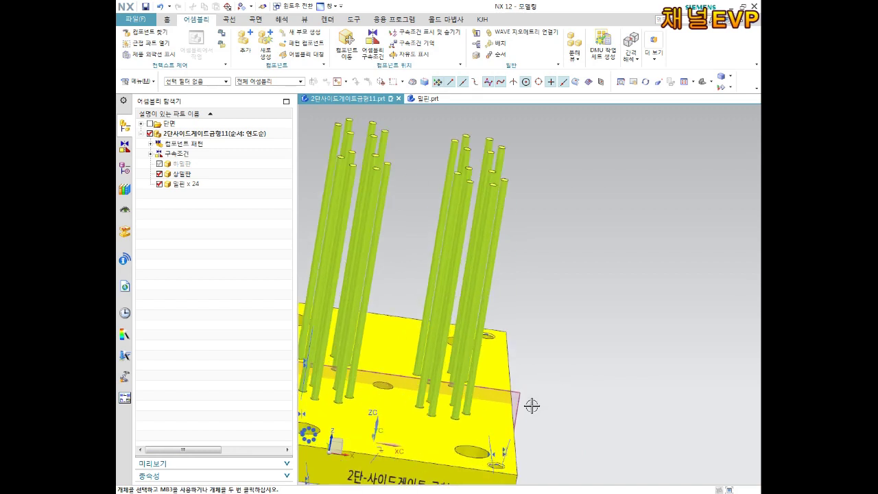
pyautogui.click(522, 388)
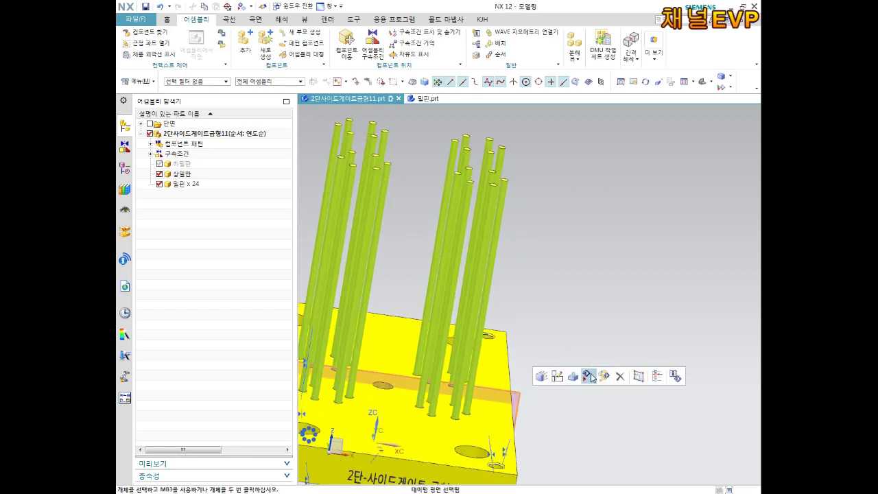
pyautogui.click(589, 376)
pyautogui.scroll(3, 563, 353)
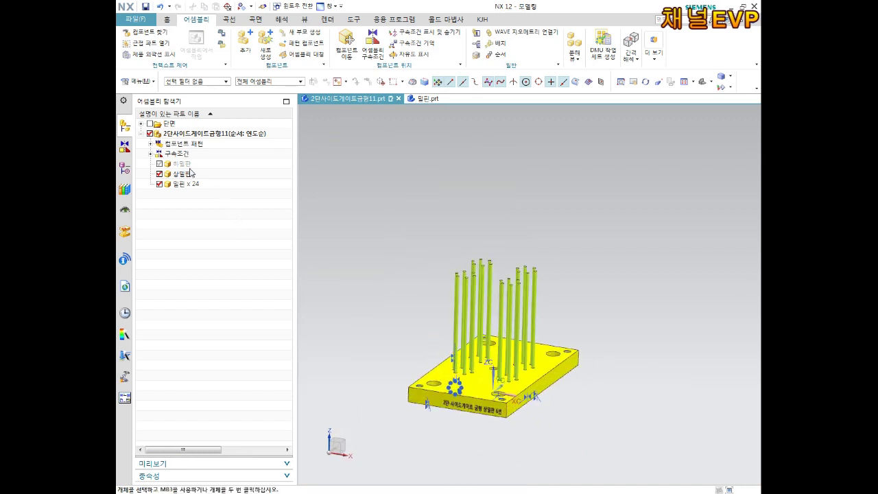
# Show the lower plate 하형판 and view it under the upper plate with pins.
pyautogui.click(159, 165)
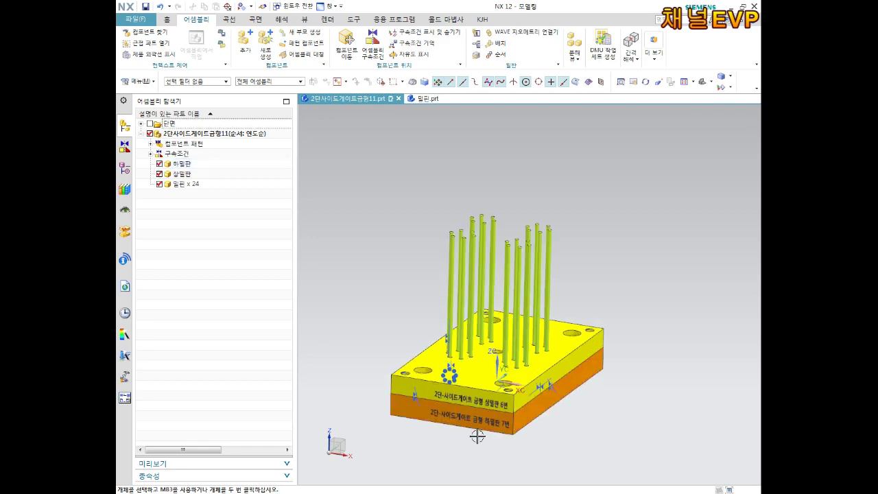
pyautogui.scroll(5, 405, 402)
pyautogui.moveTo(405, 402)
pyautogui.mouseDown(button='middle')
pyautogui.moveTo(486, 345)
pyautogui.moveTo(483, 402)
pyautogui.moveTo(402, 281)
pyautogui.moveTo(435, 329)
pyautogui.moveTo(522, 353)
pyautogui.moveTo(528, 330)
pyautogui.moveTo(514, 337)
pyautogui.moveTo(525, 353)
pyautogui.mouseUp(button='middle')
pyautogui.scroll(-3, 528, 328)
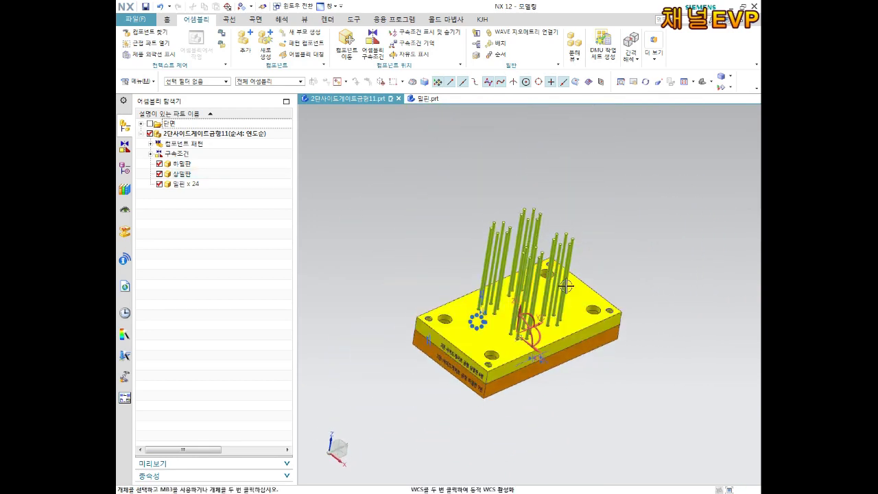
pyautogui.scroll(3, 535, 323)
pyautogui.scroll(-1, 546, 297)
pyautogui.moveTo(545, 297); pyautogui.dragTo(572, 319, button='middle')
pyautogui.scroll(2, 561, 314)
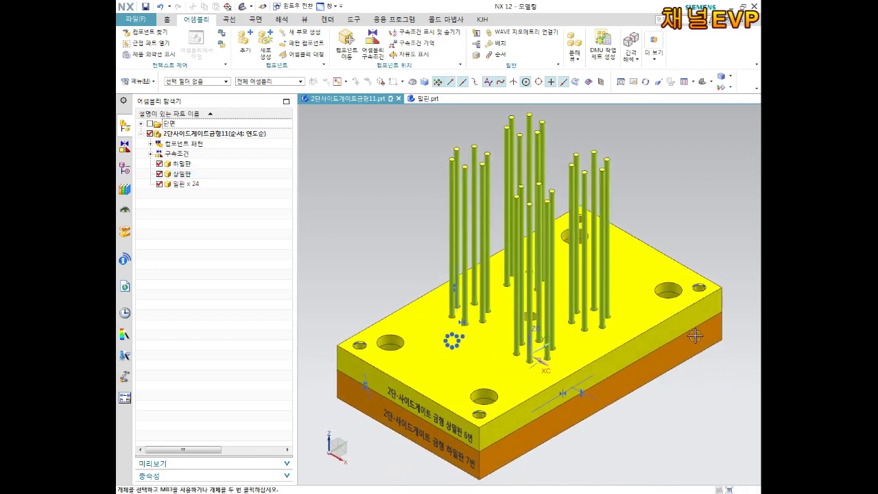
pyautogui.moveTo(516, 369); pyautogui.dragTo(514, 330, button='middle')
pyautogui.click(368, 259)
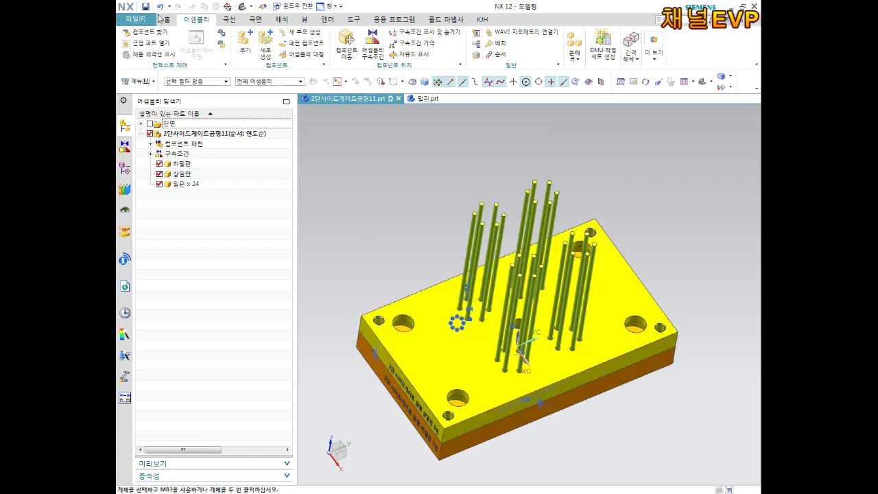
# Cancel a stray sketch and start a new part file via File > New.
pyautogui.click(168, 20)
pyautogui.click(130, 41)
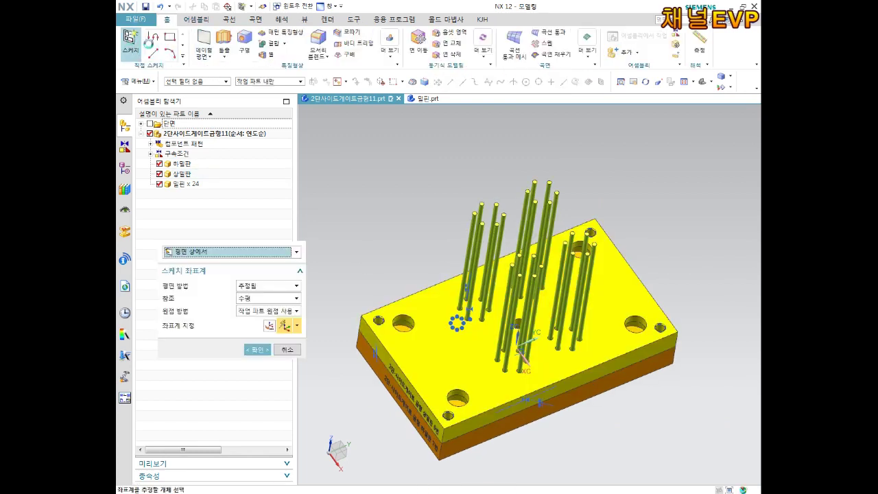
pyautogui.click(301, 233)
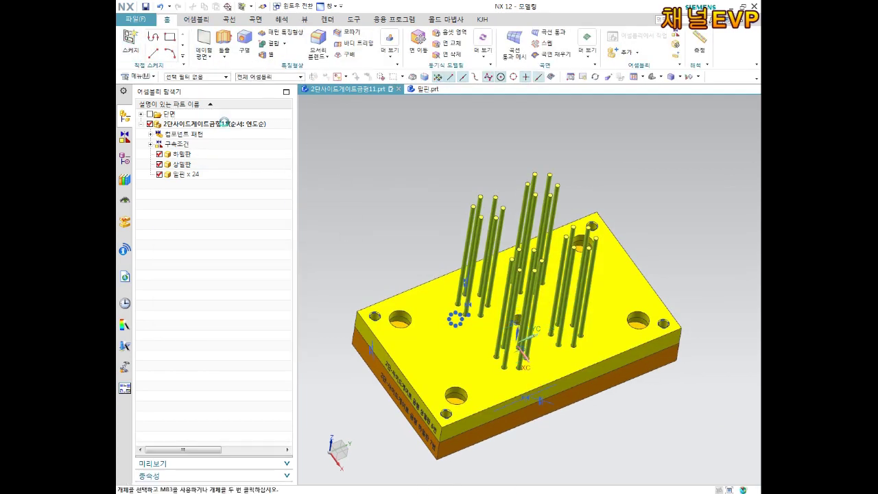
pyautogui.click(134, 21)
pyautogui.click(155, 40)
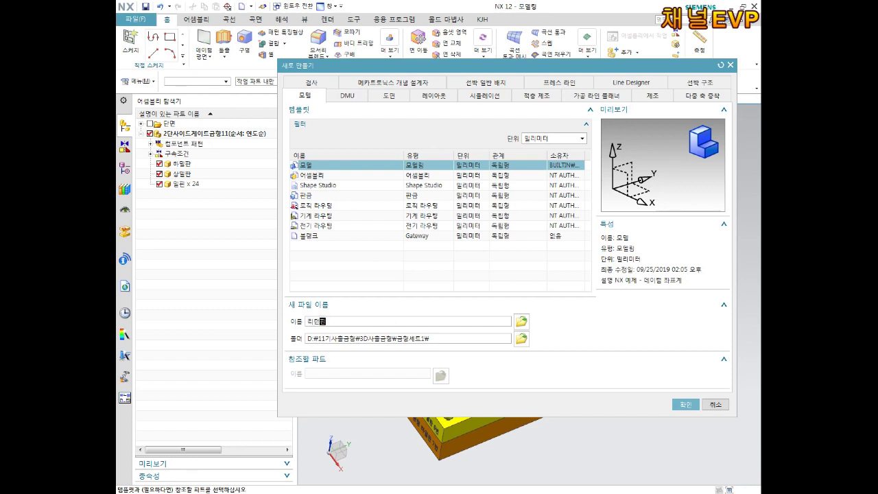
# Create the 리턴핀 part and start a sketch on the default plane.
pyautogui.click(678, 408)
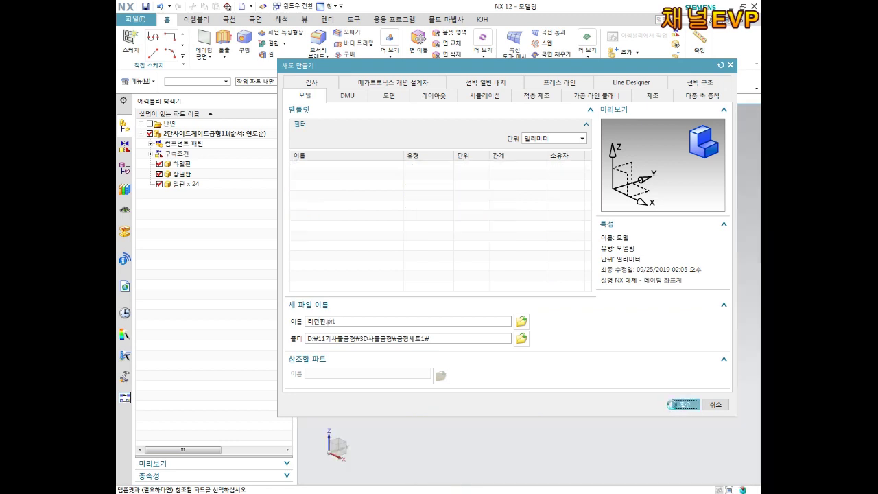
pyautogui.click(130, 43)
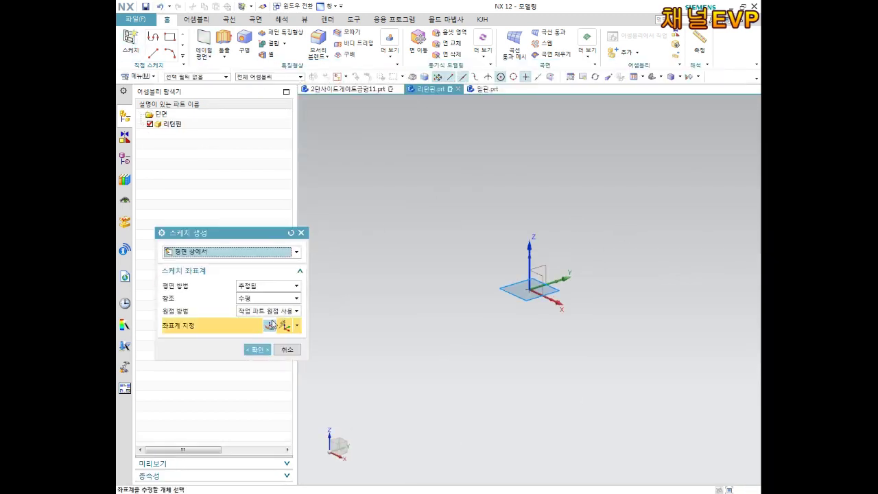
pyautogui.click(256, 349)
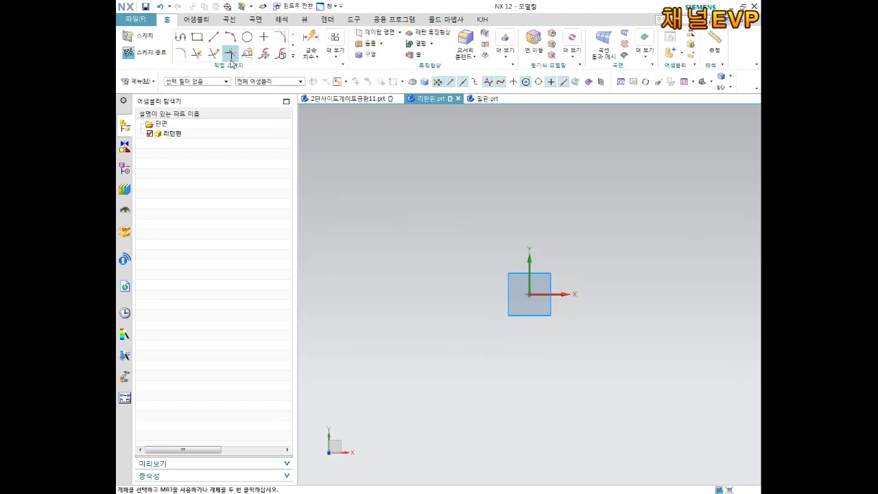
# Draw the closed stepped profile from the origin: tall head, short step, long shaft.
pyautogui.click(180, 36)
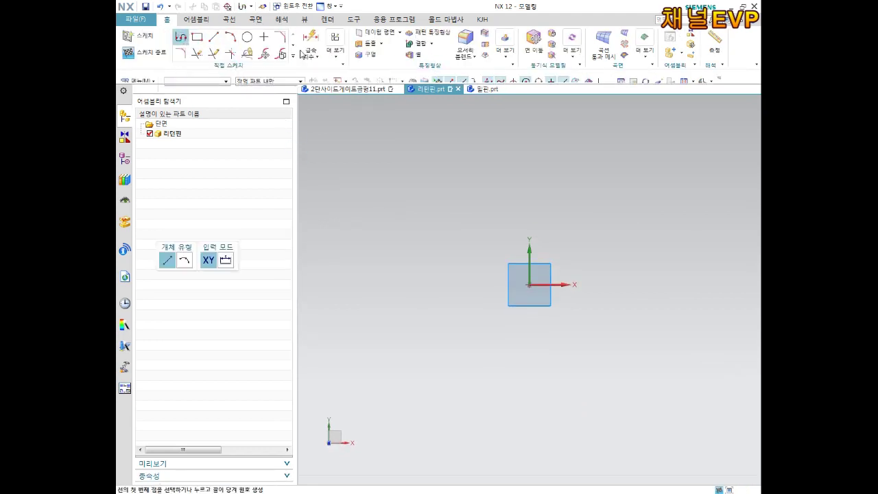
pyautogui.click(529, 289)
pyautogui.click(530, 171)
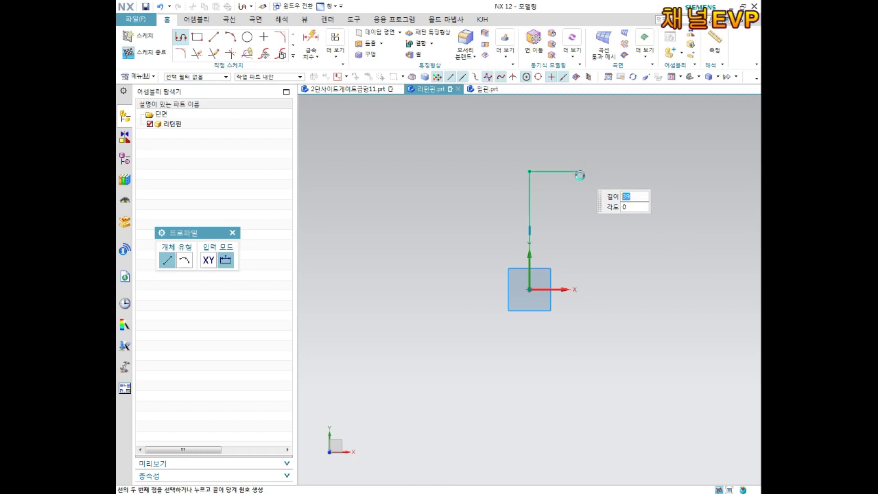
pyautogui.click(581, 172)
pyautogui.click(581, 244)
pyautogui.click(598, 244)
pyautogui.click(599, 230)
pyautogui.click(697, 230)
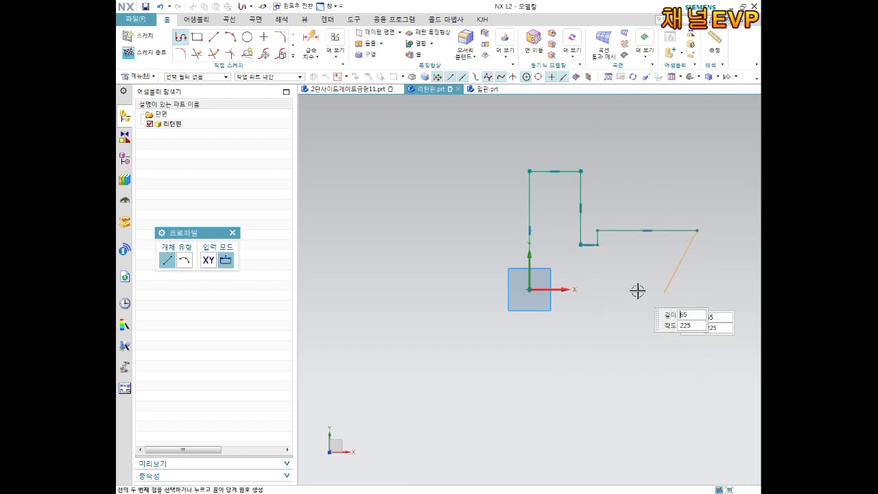
pyautogui.click(697, 290)
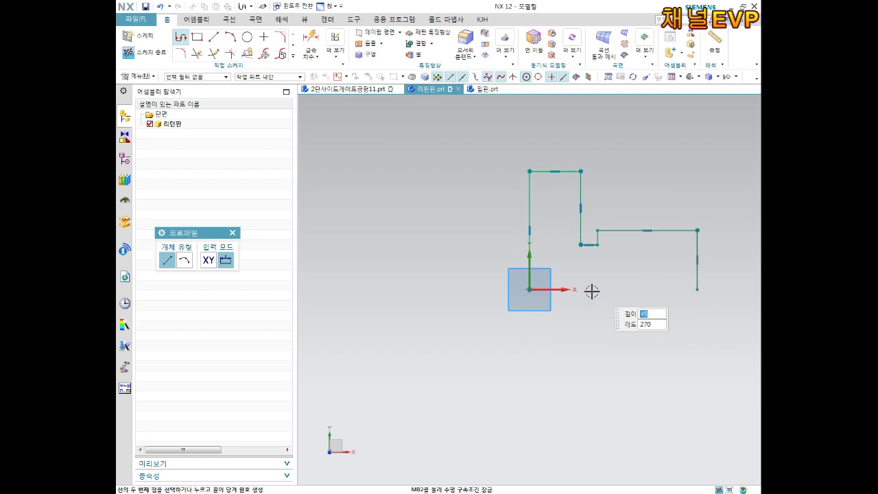
pyautogui.click(529, 290)
pyautogui.press('Escape')
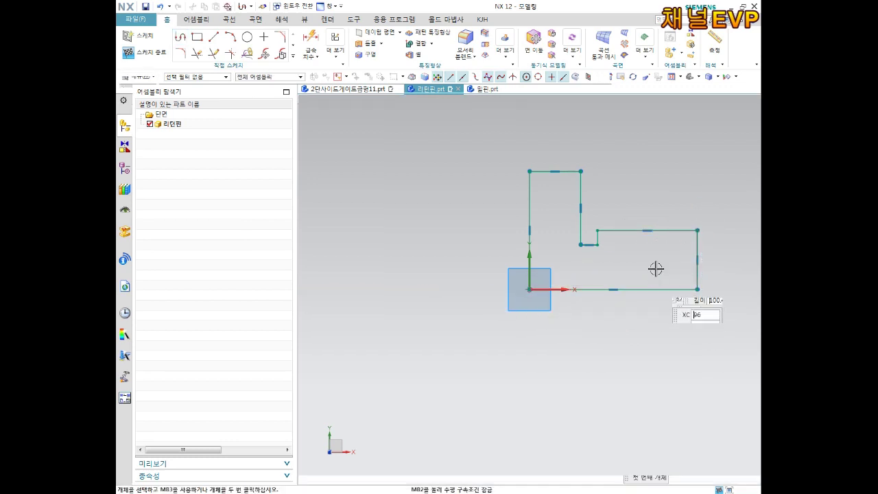
pyautogui.hotkey('ctrl', 'q')
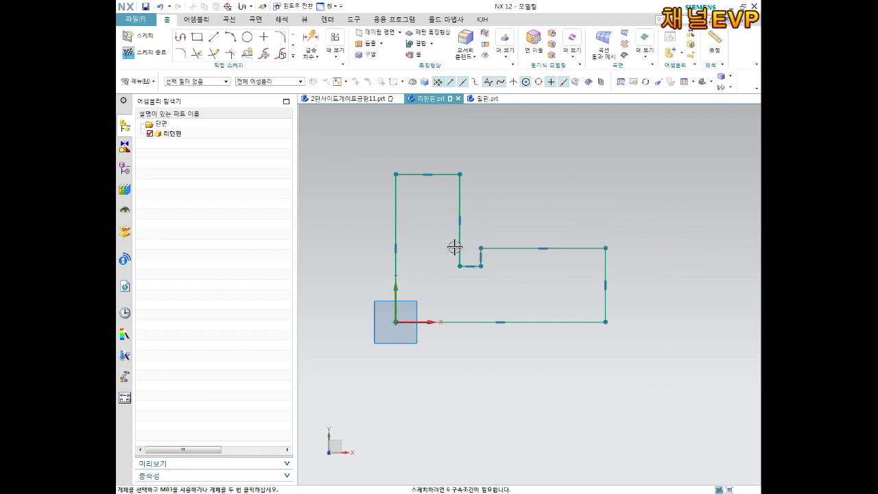
# Dimension the bottom edge with the overall 127.8 length.
pyautogui.press('d')
pyautogui.click(533, 318)
pyautogui.click(530, 374)
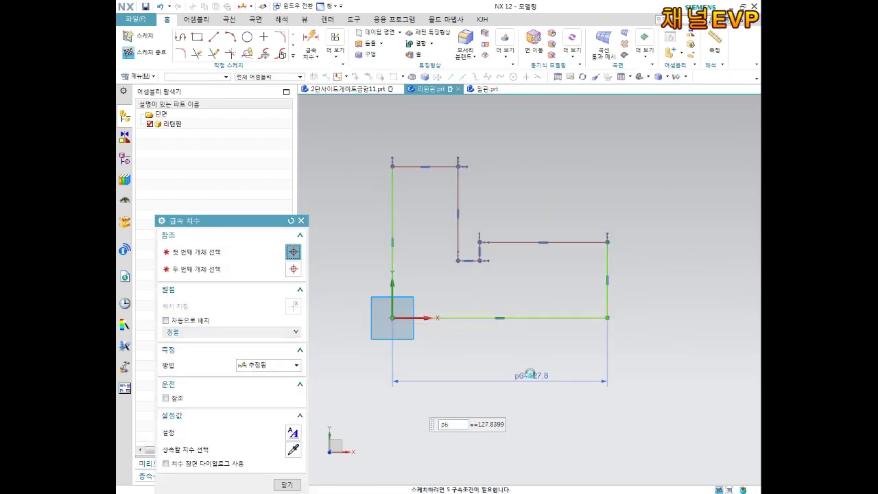
# Dimension the overall length 90, the shaft end height 6 and the head height 8.5.
pyautogui.write('90')
pyautogui.press('Return')
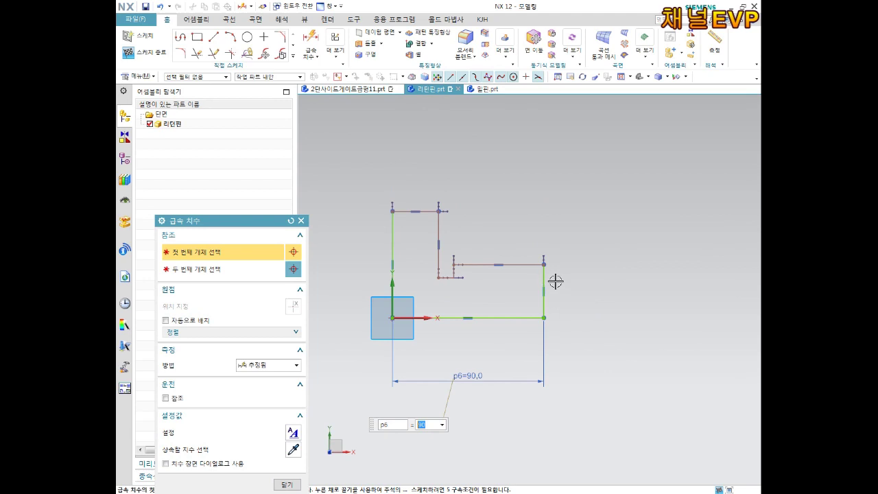
pyautogui.click(544, 278)
pyautogui.write('6')
pyautogui.press('Return')
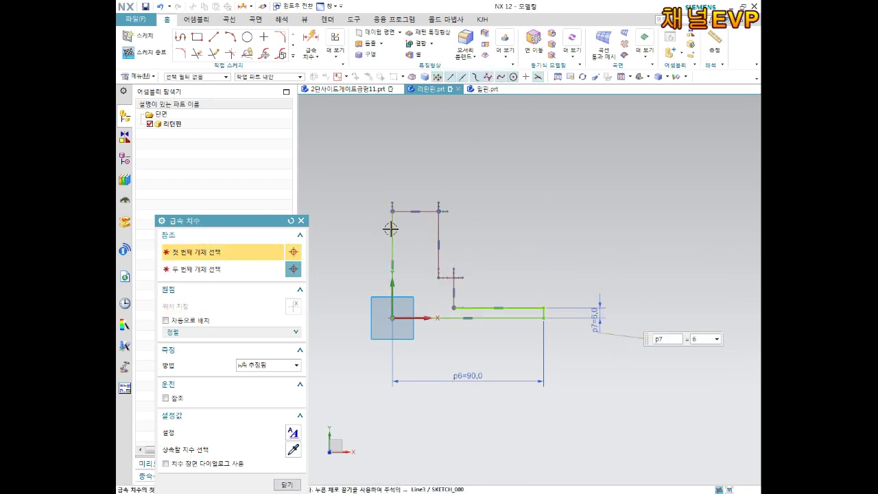
pyautogui.click(390, 229)
pyautogui.write('17/2')
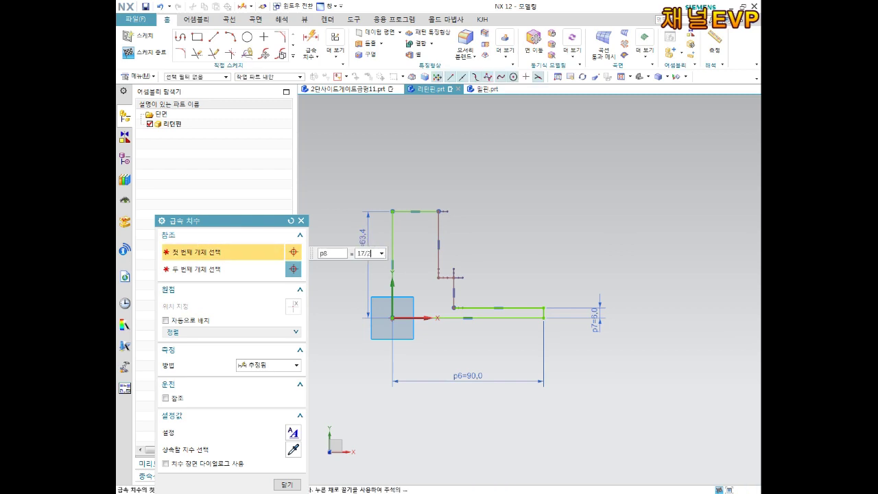
pyautogui.press('Return')
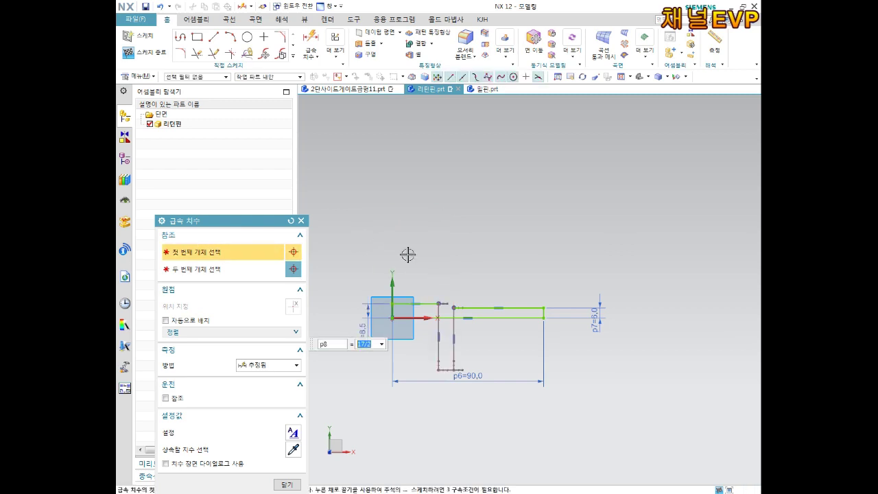
# Add an 8 head width dimension placed above the head.
pyautogui.scroll(2, 446, 326)
pyautogui.scroll(1, 425, 302)
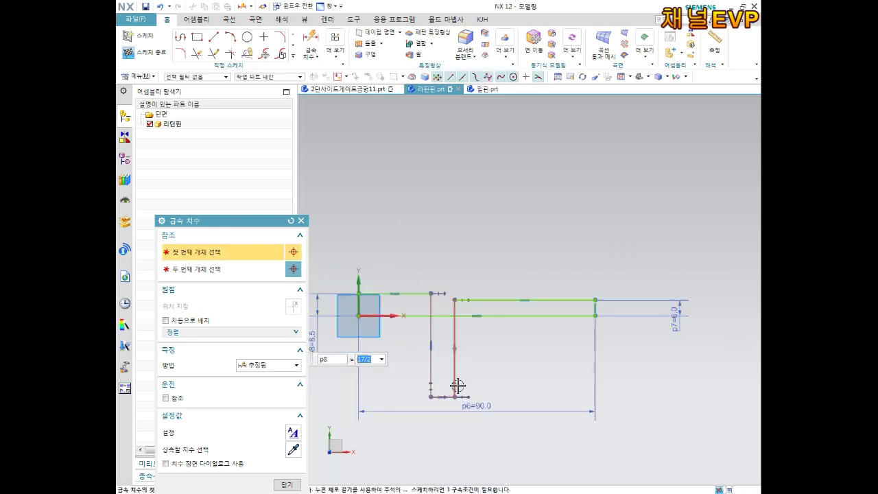
pyautogui.click(398, 271)
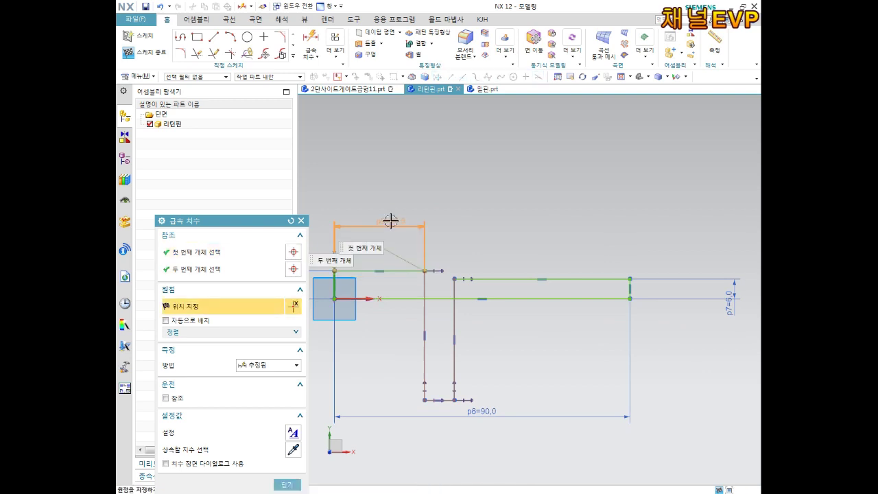
pyautogui.click(390, 221)
pyautogui.write('8')
pyautogui.press('Return')
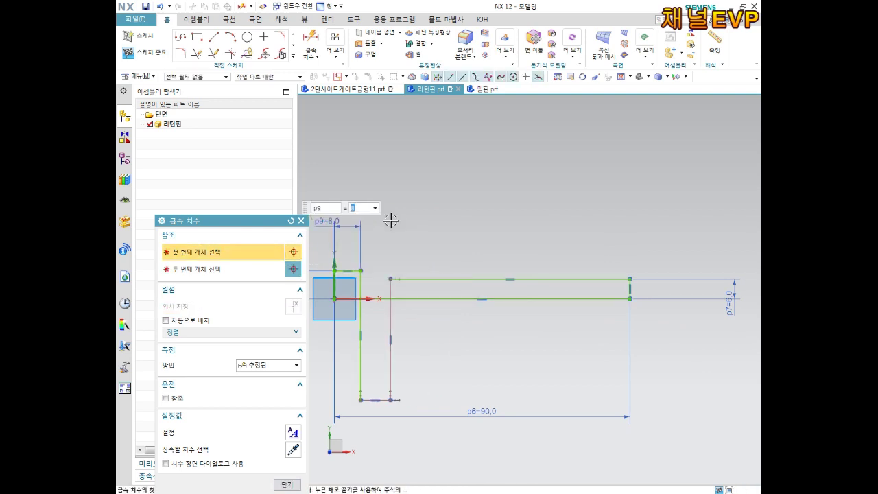
pyautogui.press('Escape')
# Move the step's lower edge above the shaft and dimension the step width as 3.
pyautogui.moveTo(389, 400); pyautogui.dragTo(389, 341)
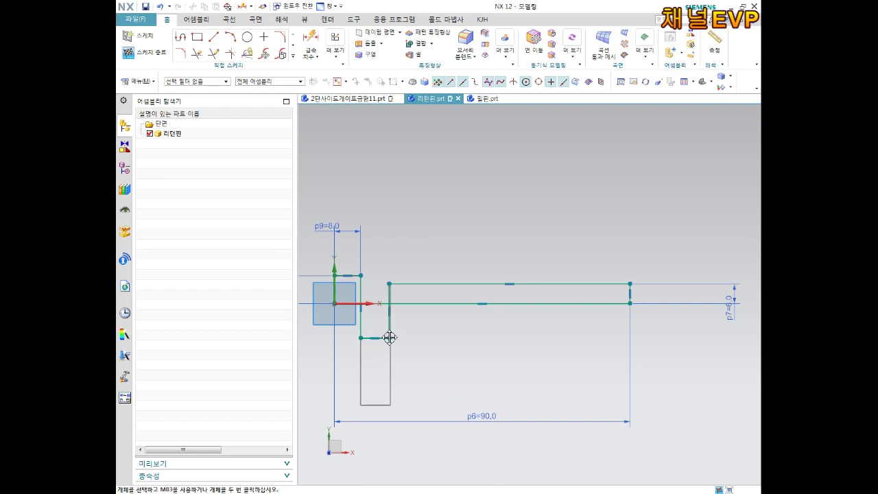
pyautogui.moveTo(388, 300); pyautogui.dragTo(387, 302)
pyautogui.scroll(5, 370, 291)
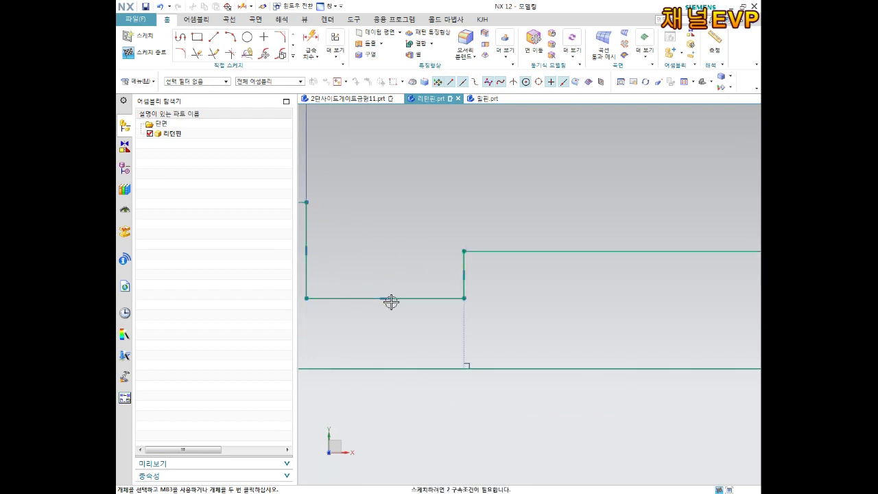
pyautogui.press('d')
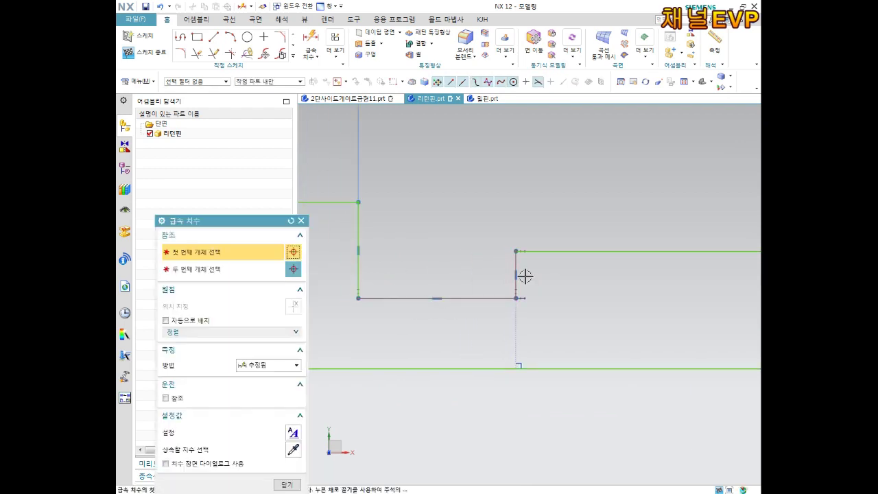
pyautogui.click(397, 293)
pyautogui.click(409, 156)
pyautogui.write('3')
pyautogui.press('Return')
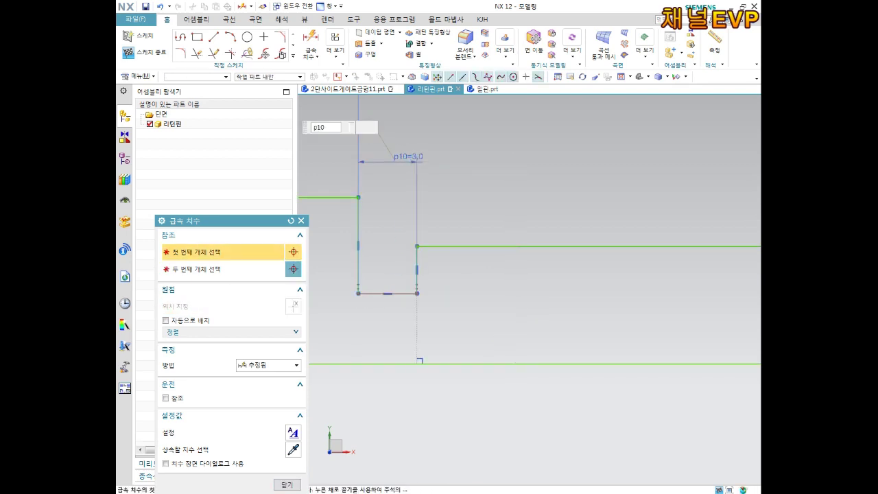
# Add the 5.5 step height to fully constrain the sketch, then move the 90 dimension closer.
pyautogui.click(400, 293)
pyautogui.click(464, 334)
pyautogui.press('Return')
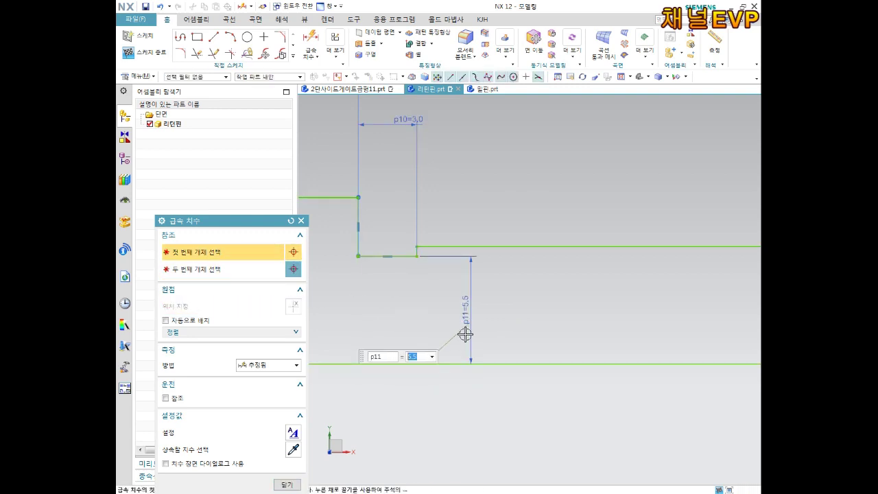
pyautogui.write('5.5')
pyautogui.press('Return')
pyautogui.press('Escape')
pyautogui.scroll(5, 479, 315)
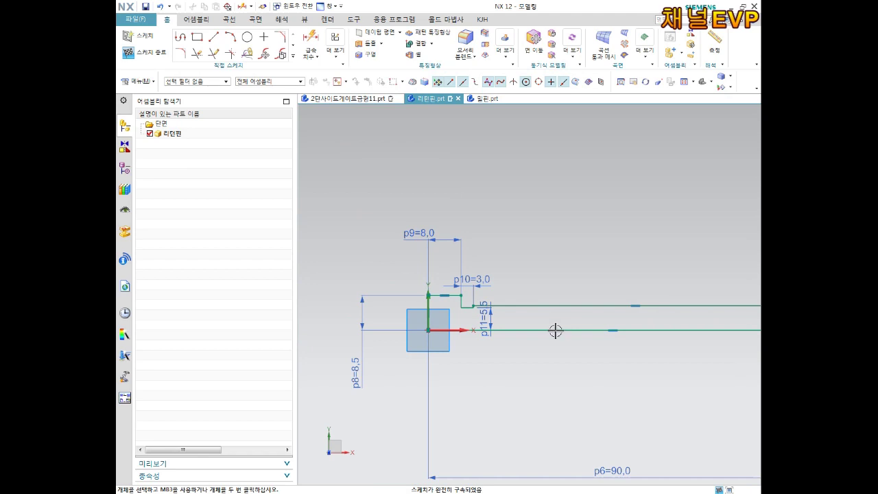
pyautogui.moveTo(569, 447); pyautogui.dragTo(570, 325)
# Move the 8.5 and 8.0 dimensions next to the head and finish the sketch.
pyautogui.moveTo(320, 354); pyautogui.dragTo(342, 302)
pyautogui.moveTo(382, 209); pyautogui.dragTo(405, 237)
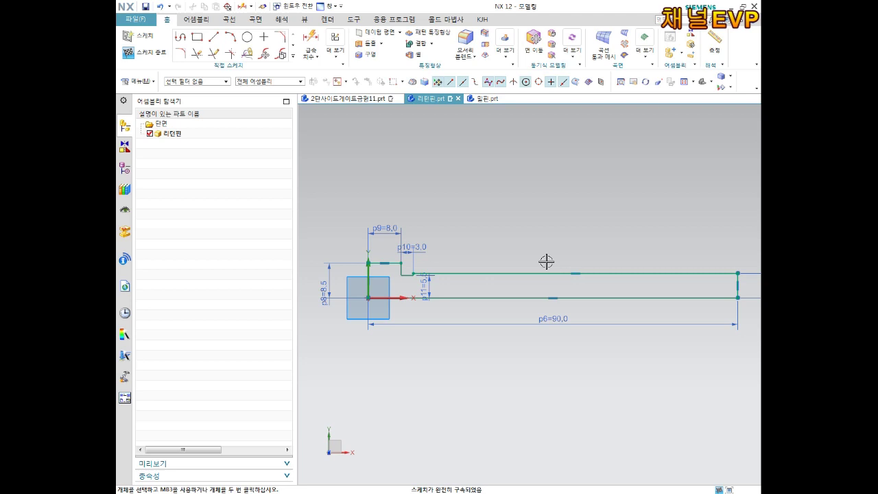
pyautogui.scroll(-2, 545, 251)
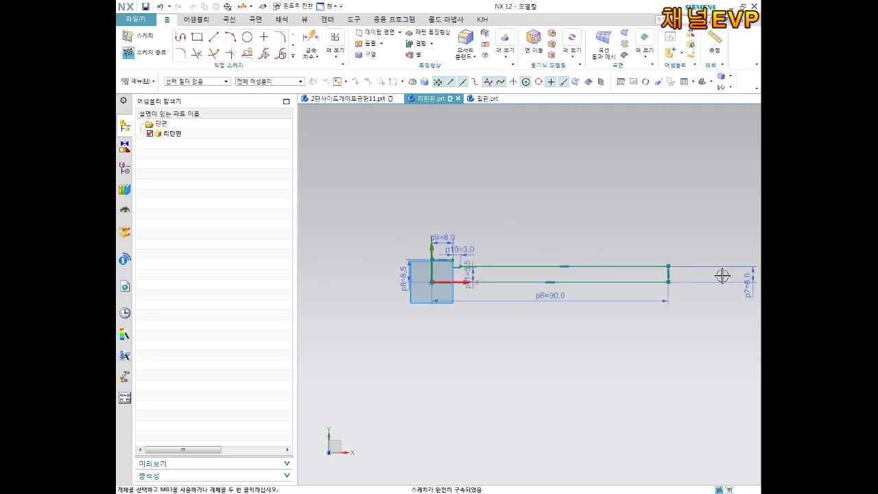
pyautogui.scroll(2, 627, 265)
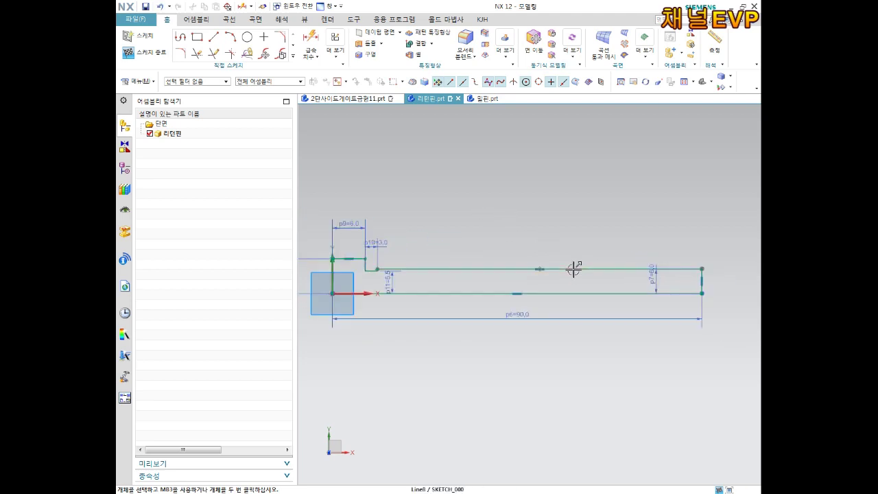
pyautogui.scroll(-1, 378, 245)
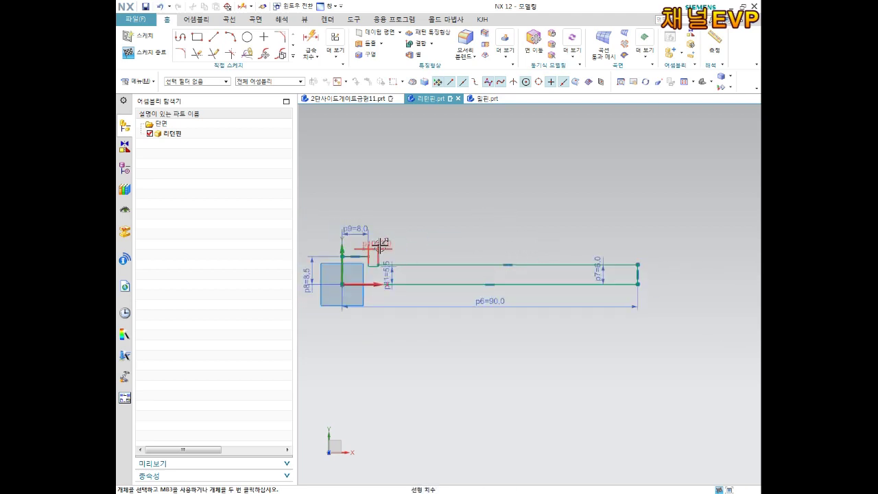
pyautogui.click(157, 49)
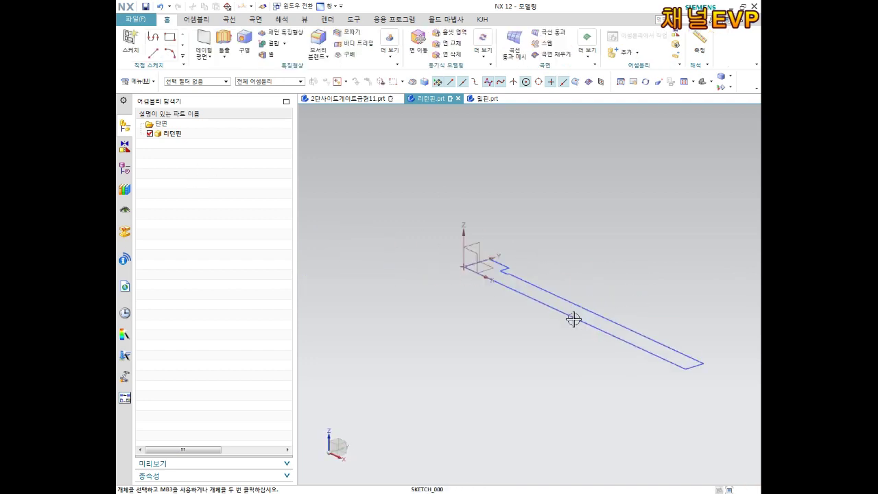
# Revolve the eight outline curves 0–360° about the bottom line to form the solid pin.
pyautogui.click(231, 52)
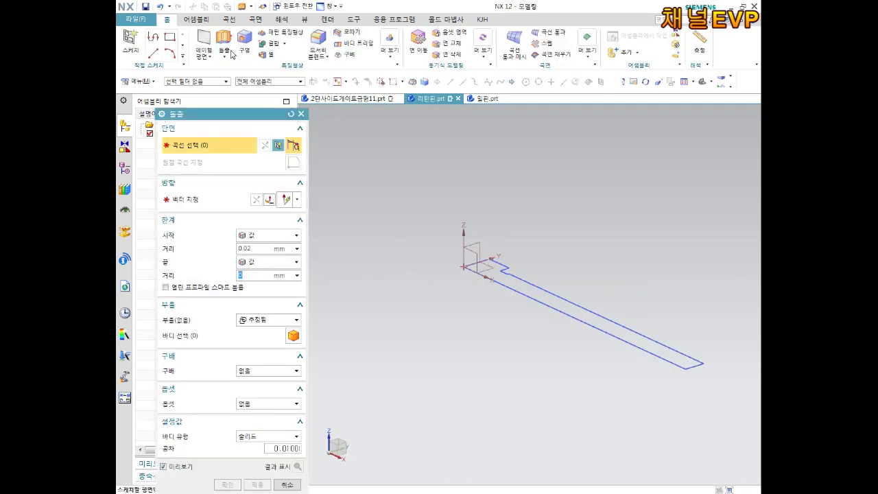
pyautogui.click(224, 57)
pyautogui.click(228, 83)
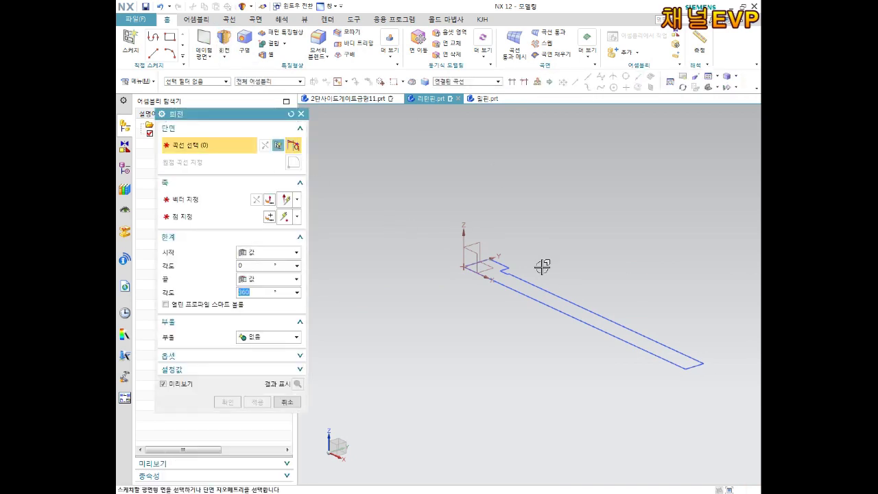
pyautogui.scroll(3, 591, 296)
pyautogui.click(522, 304)
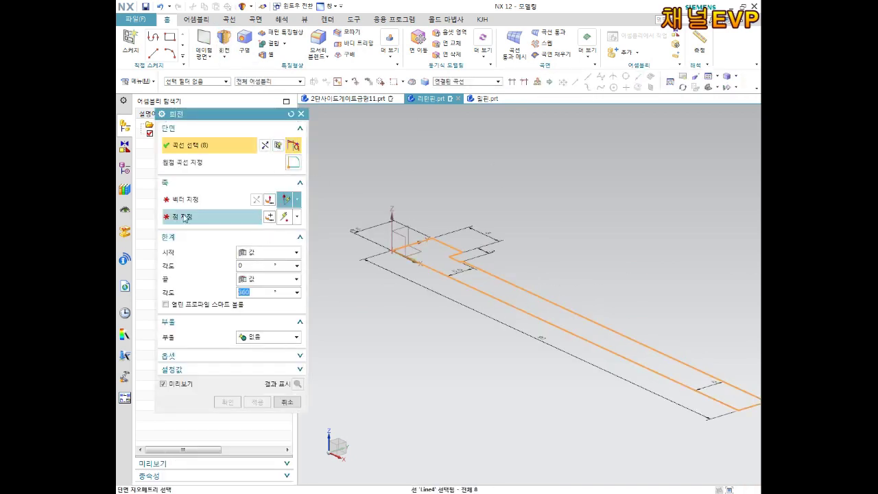
pyautogui.click(242, 200)
pyautogui.click(484, 293)
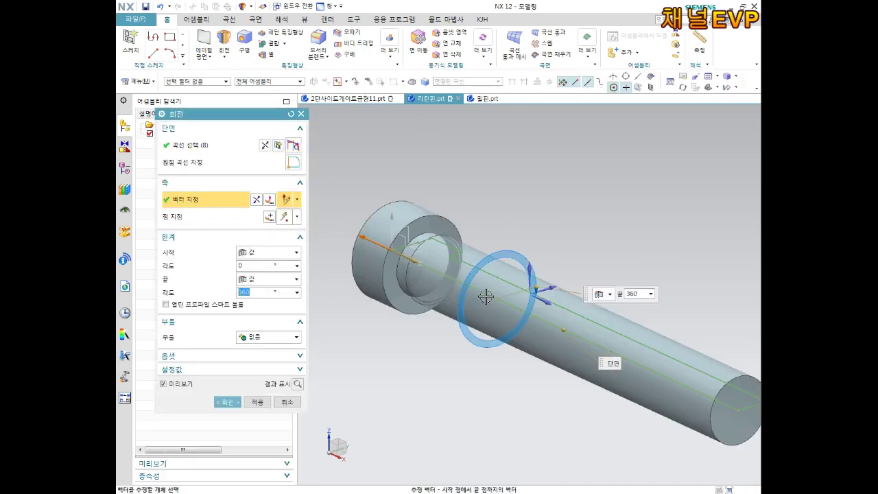
pyautogui.click(231, 402)
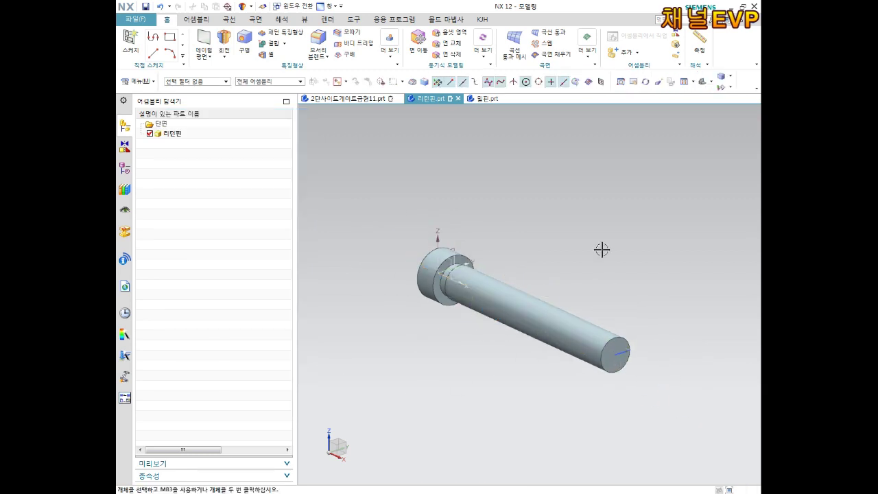
pyautogui.moveTo(601, 249); pyautogui.dragTo(631, 248, button='middle')
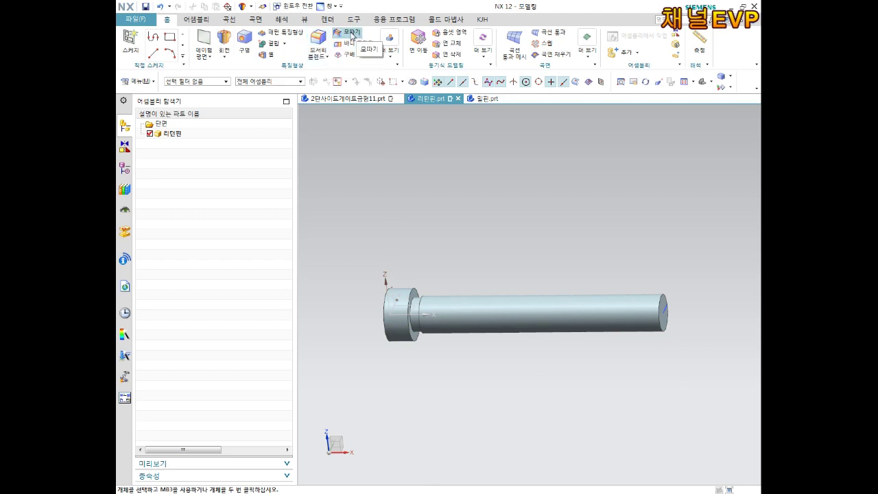
# Chamfer the shaft end edge and two head edges with a 0.5 mm symmetric chamfer.
pyautogui.click(352, 34)
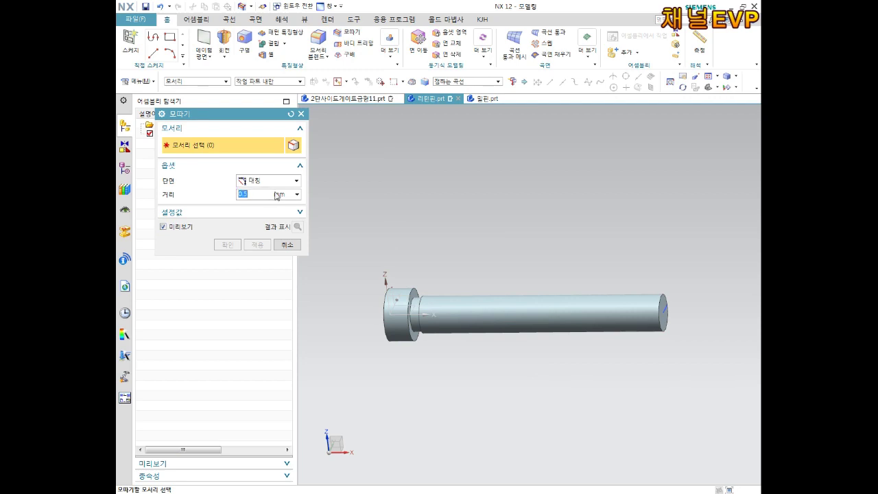
pyautogui.scroll(2, 729, 298)
pyautogui.scroll(2, 729, 298)
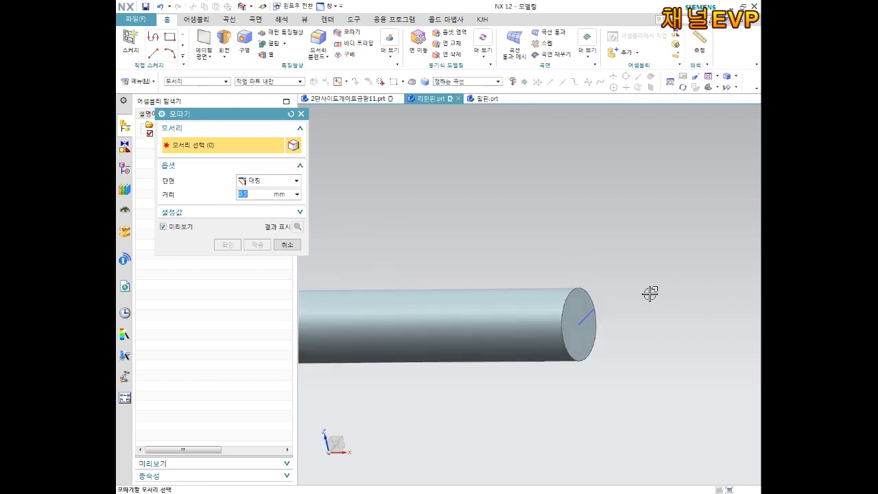
pyautogui.scroll(2, 649, 293)
pyautogui.click(577, 289)
pyautogui.scroll(-2, 563, 313)
pyautogui.scroll(-1, 402, 304)
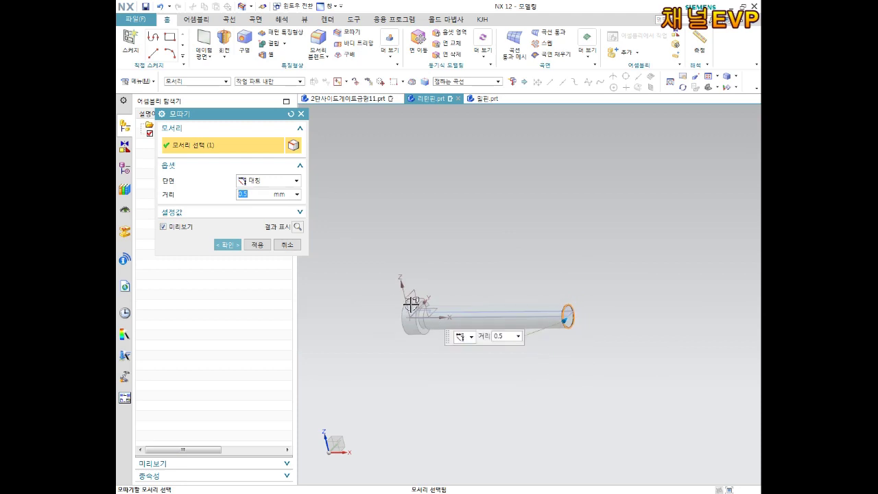
pyautogui.scroll(3, 432, 290)
pyautogui.click(451, 301)
pyautogui.click(398, 298)
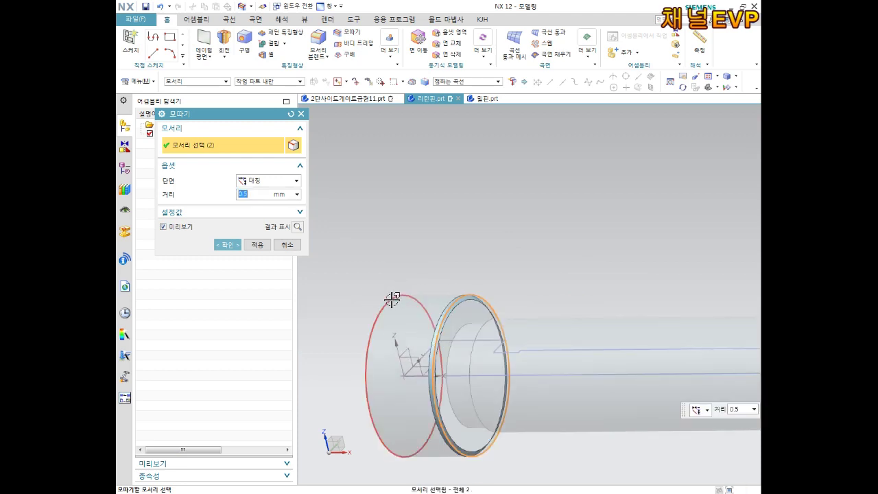
pyautogui.scroll(-2, 531, 313)
pyautogui.scroll(-1, 548, 318)
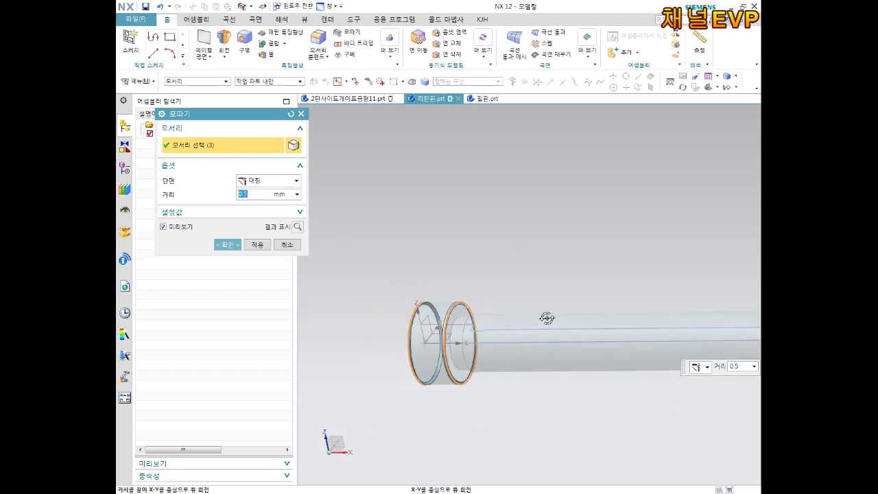
pyautogui.scroll(-3, 561, 323)
pyautogui.scroll(2, 614, 338)
pyautogui.scroll(2, 614, 337)
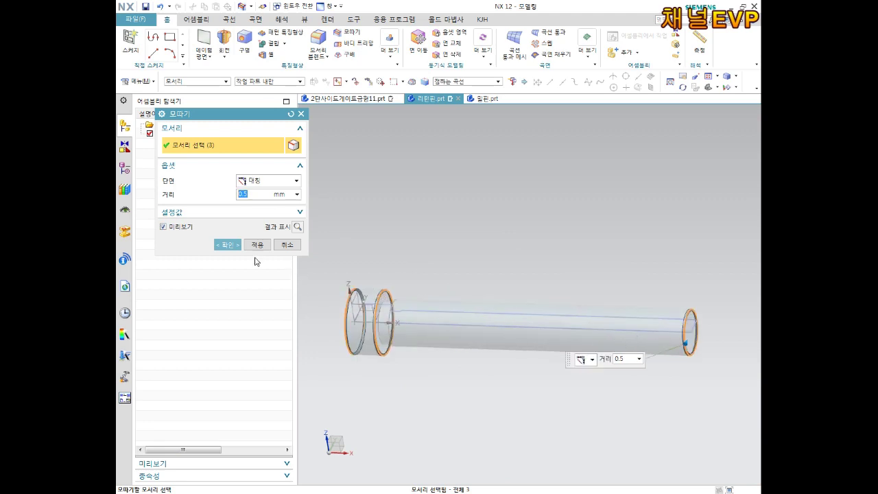
pyautogui.click(222, 248)
pyautogui.moveTo(419, 313)
pyautogui.mouseDown(button='middle')
pyautogui.moveTo(476, 267)
pyautogui.moveTo(494, 358)
pyautogui.mouseUp(button='middle')
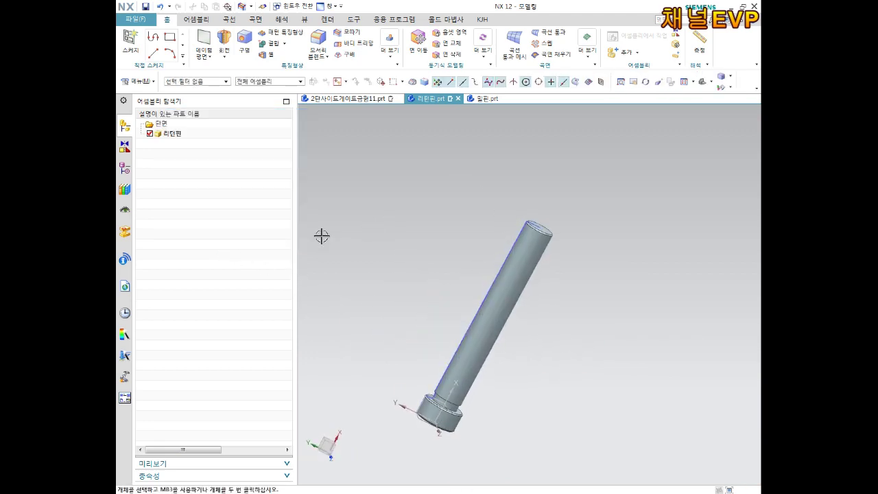
# Hide the original profile sketch from the Part Navigator.
pyautogui.click(130, 175)
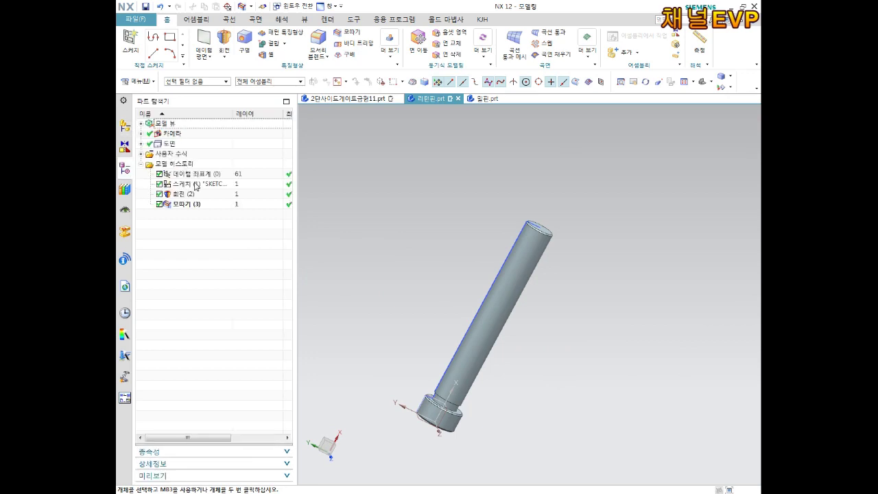
pyautogui.rightClick(196, 185)
pyautogui.click(267, 156)
pyautogui.moveTo(509, 256)
pyautogui.mouseDown(button='middle')
pyautogui.moveTo(485, 266)
pyautogui.moveTo(490, 255)
pyautogui.mouseUp(button='middle')
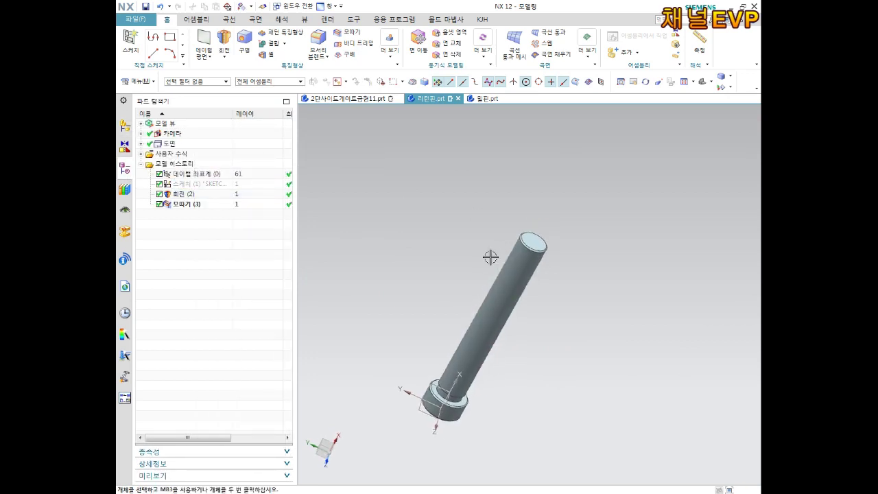
pyautogui.click(306, 20)
pyautogui.click(449, 53)
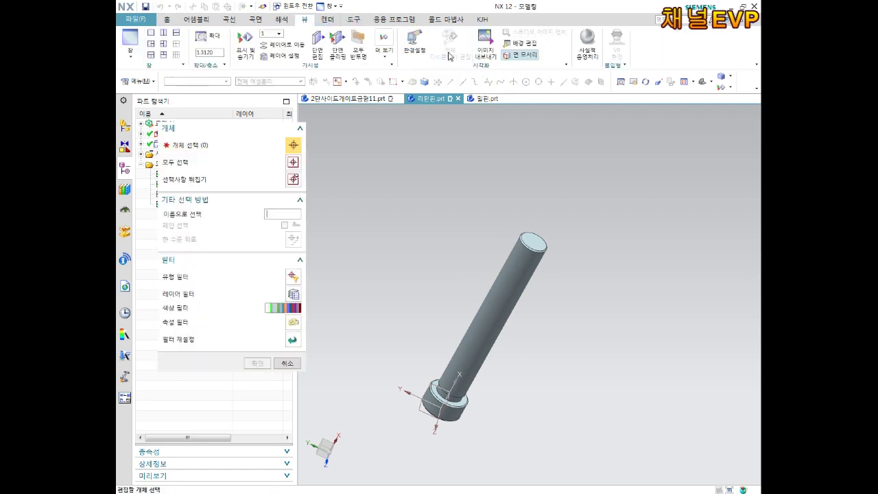
# Recolour the pin's solid body cyan using Edit Object Display.
pyautogui.click(501, 272)
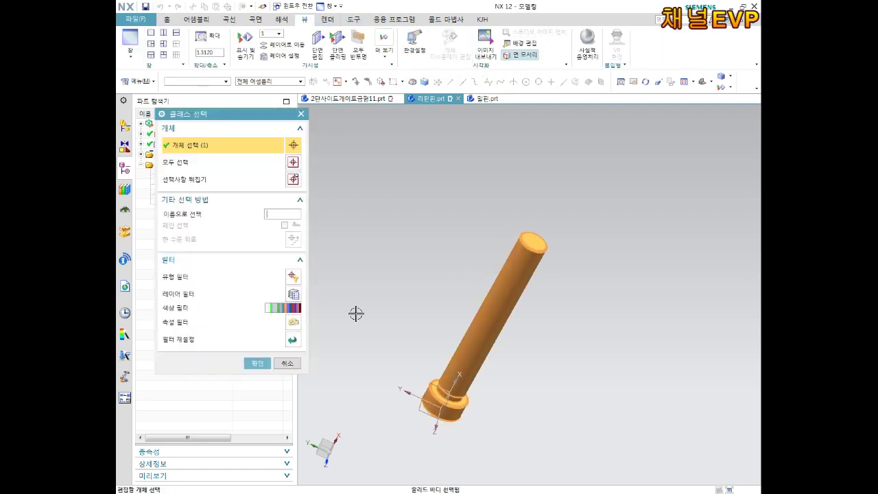
pyautogui.click(256, 363)
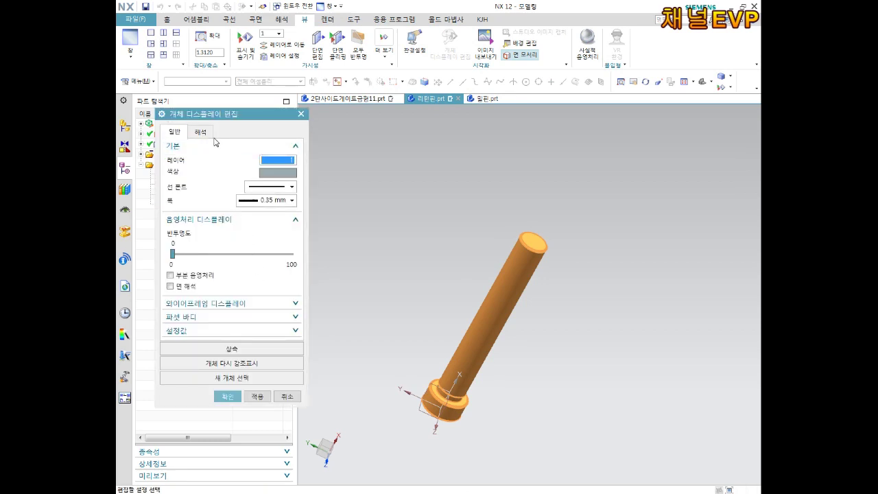
pyautogui.click(278, 170)
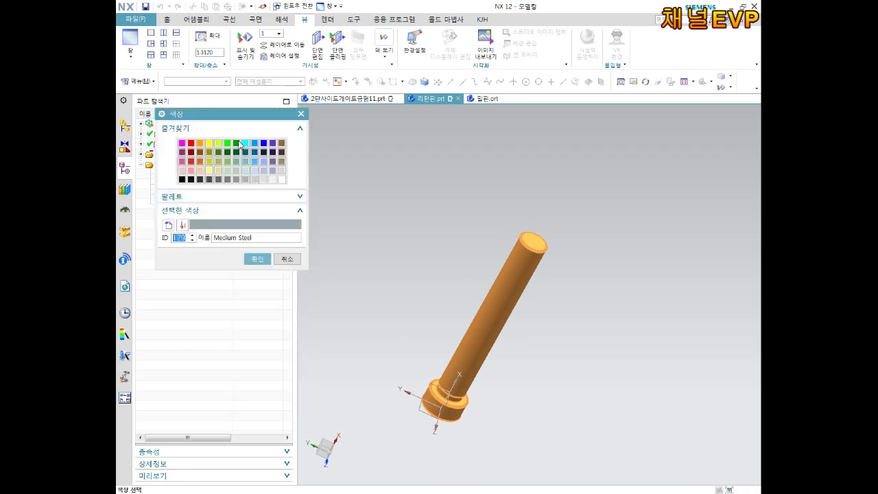
pyautogui.click(227, 143)
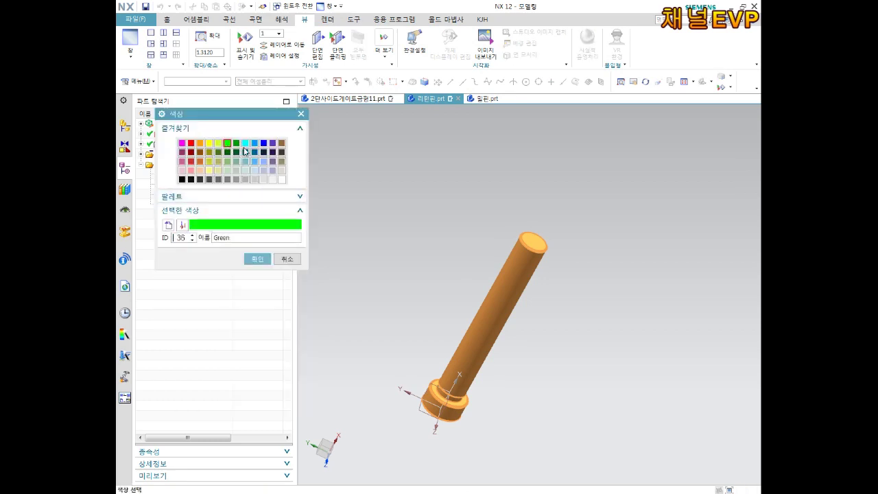
pyautogui.click(245, 144)
pyautogui.click(257, 259)
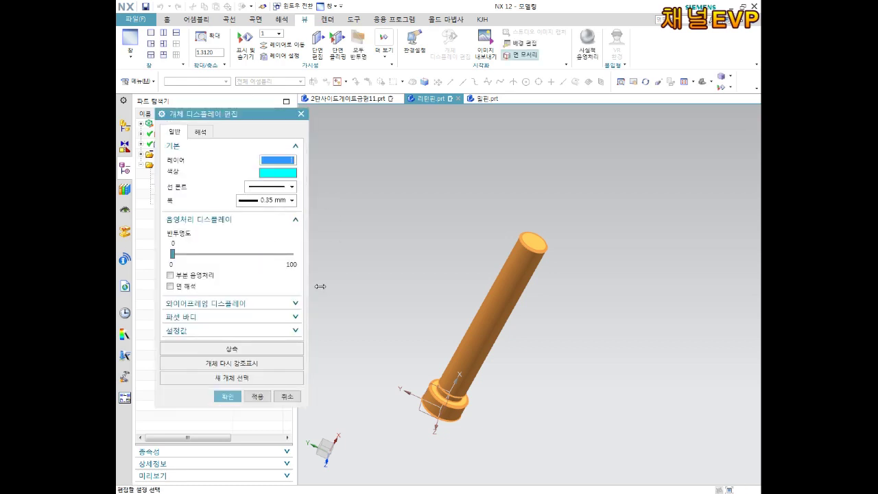
pyautogui.click(240, 397)
pyautogui.scroll(-4, 471, 382)
pyautogui.moveTo(471, 383)
pyautogui.mouseDown(button='middle')
pyautogui.moveTo(526, 382)
pyautogui.moveTo(550, 376)
pyautogui.moveTo(560, 363)
pyautogui.mouseUp(button='middle')
pyautogui.scroll(5, 550, 376)
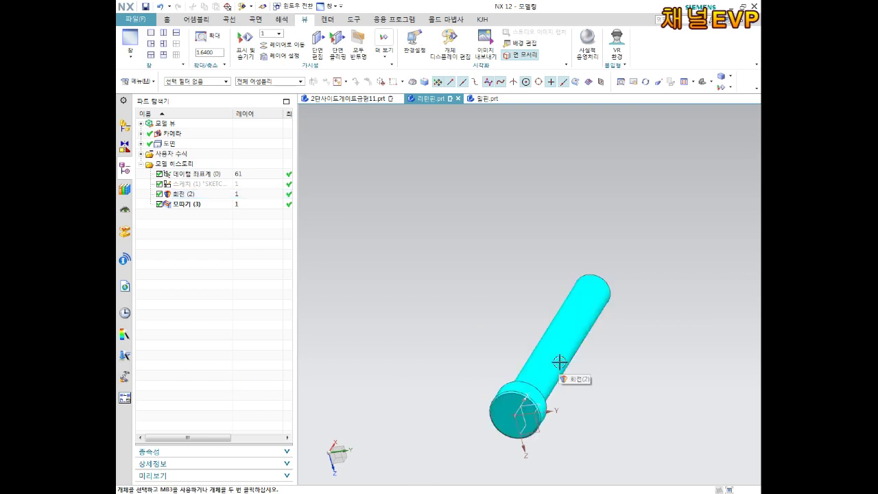
pyautogui.moveTo(534, 416); pyautogui.dragTo(519, 402, button='middle')
pyautogui.scroll(2, 529, 357)
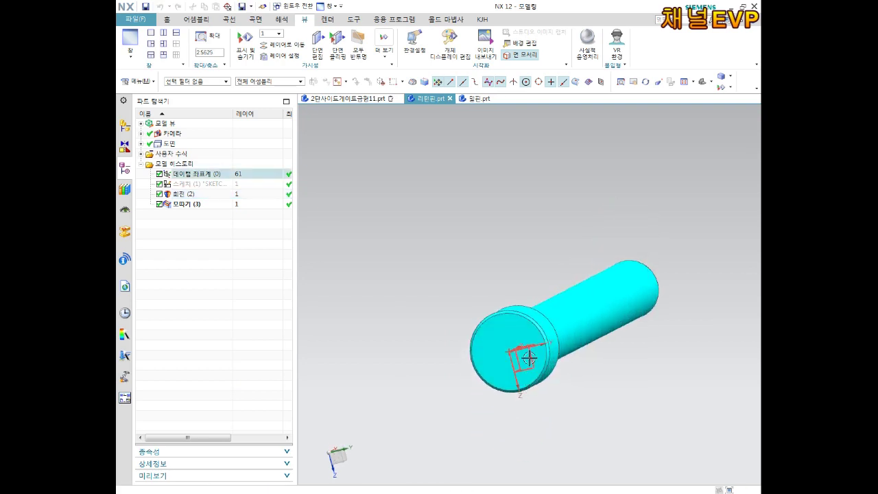
pyautogui.scroll(-3, 529, 357)
pyautogui.scroll(4, 535, 318)
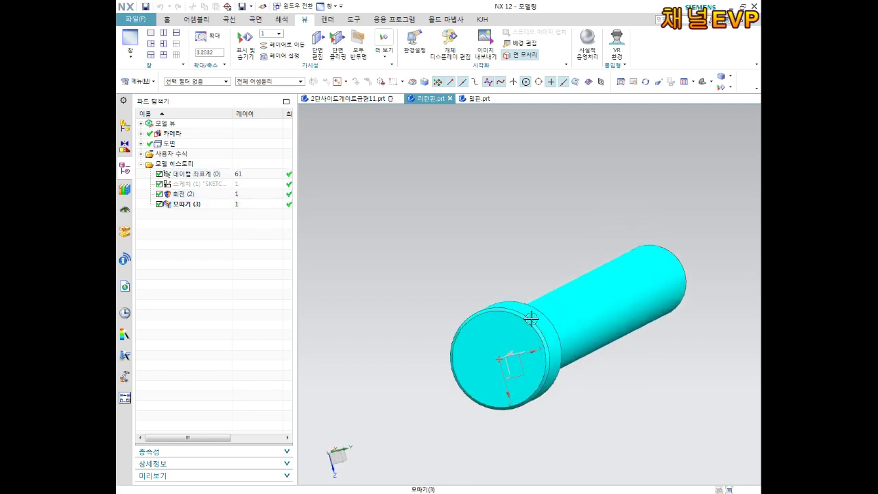
pyautogui.click(167, 24)
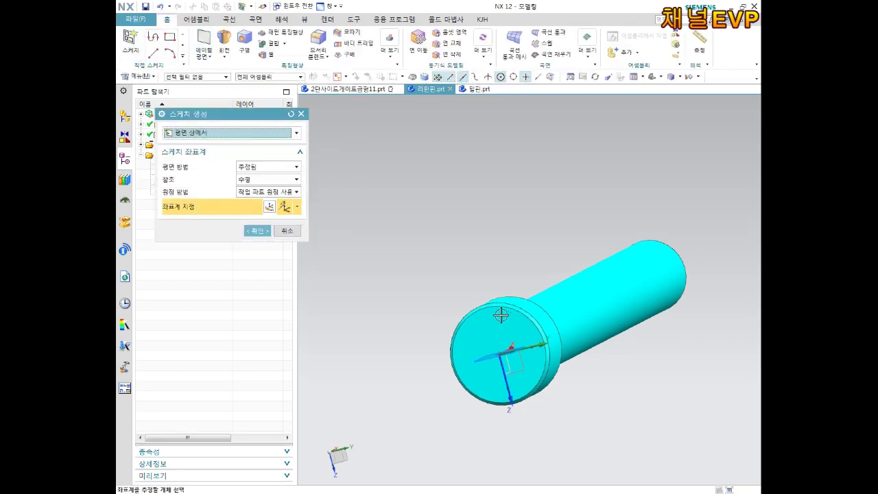
# Sketch a horizontal line through the centre of the pin's head end face.
pyautogui.click(494, 319)
pyautogui.click(258, 235)
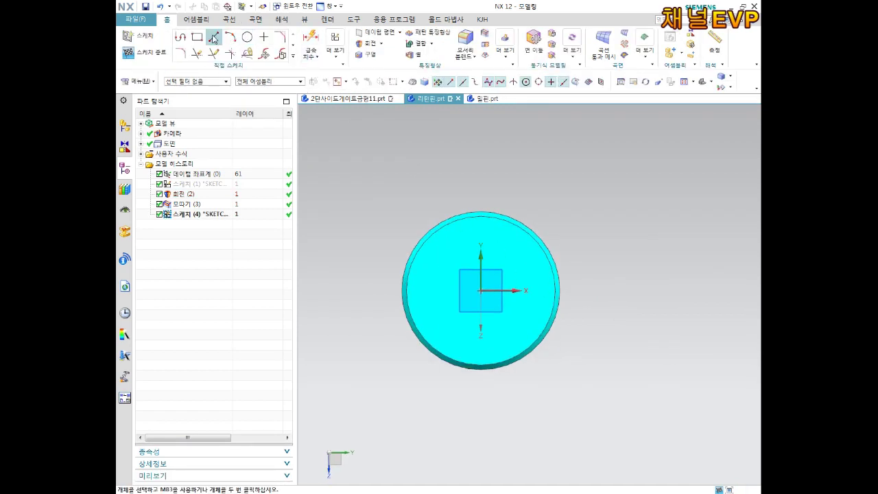
pyautogui.click(214, 38)
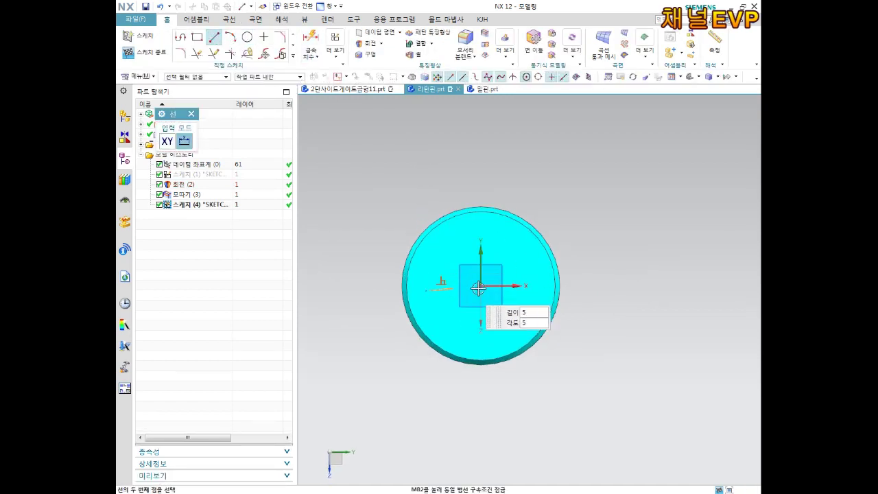
pyautogui.click(529, 289)
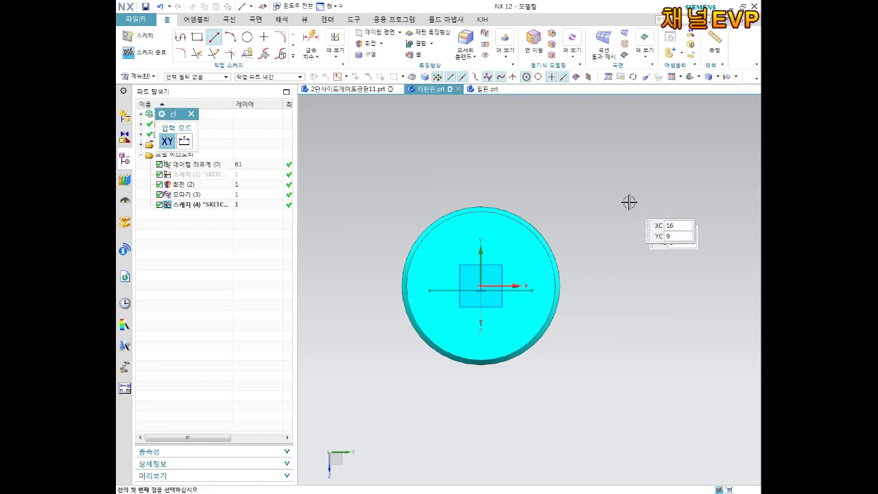
pyautogui.press('Escape')
pyautogui.moveTo(608, 203); pyautogui.dragTo(592, 221, button='middle')
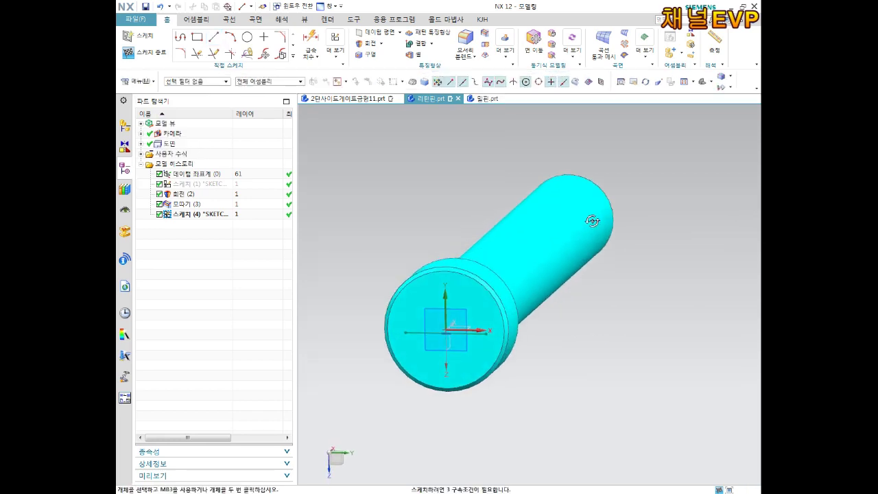
pyautogui.click(172, 54)
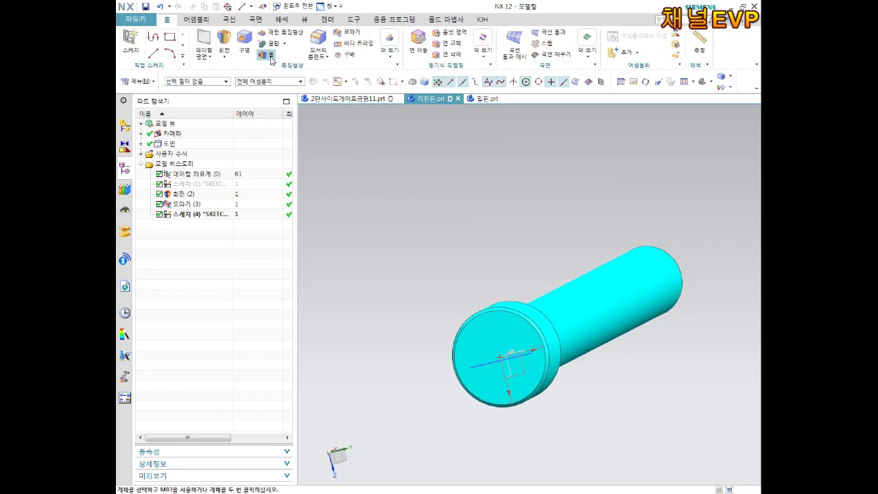
pyautogui.click(230, 19)
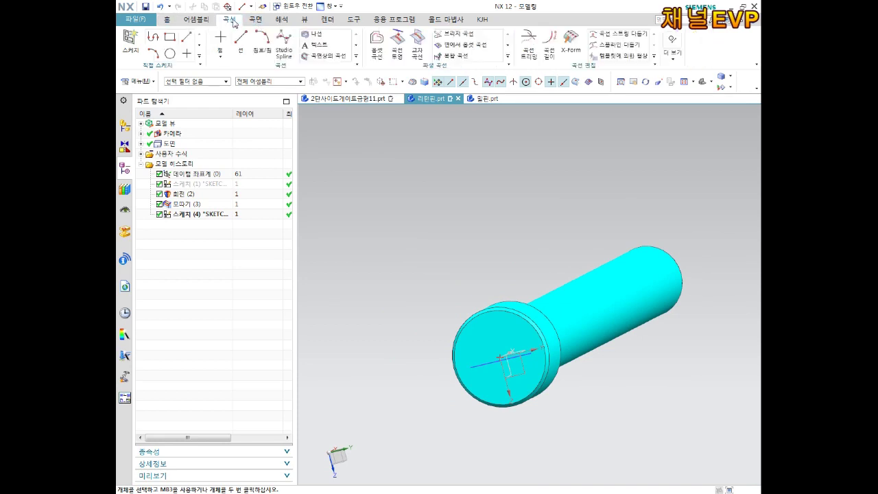
# Create the text 리턴핀 on the head face along the sketched line.
pyautogui.click(317, 45)
pyautogui.scroll(2, 540, 345)
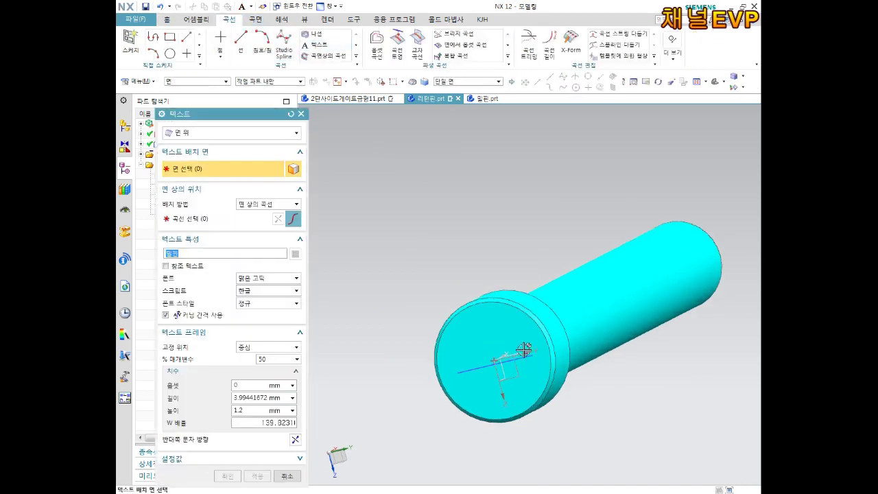
pyautogui.click(476, 367)
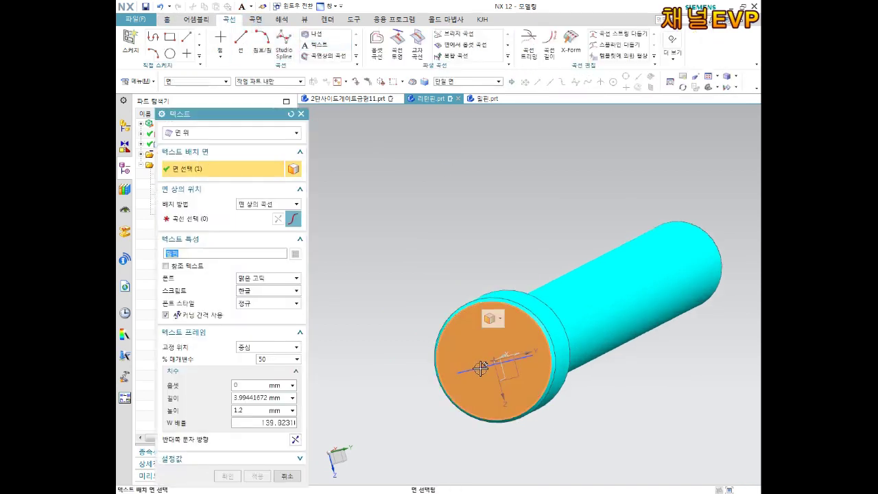
pyautogui.middleClick(432, 287)
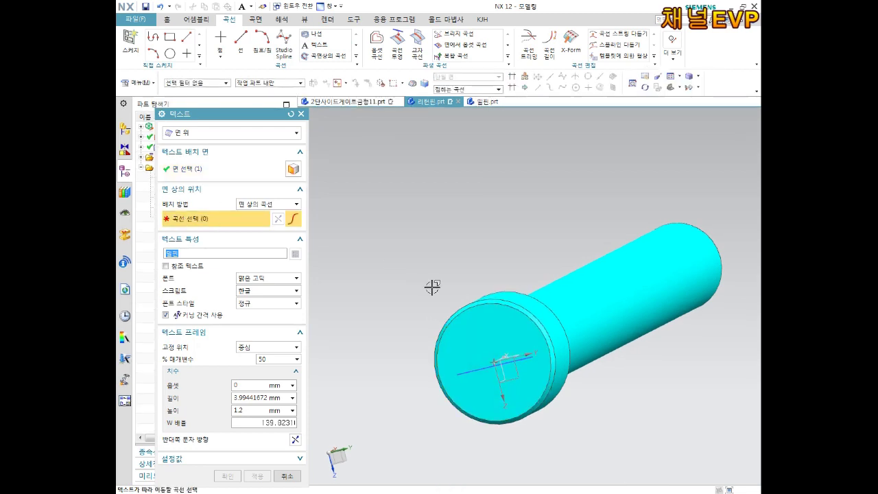
pyautogui.click(474, 370)
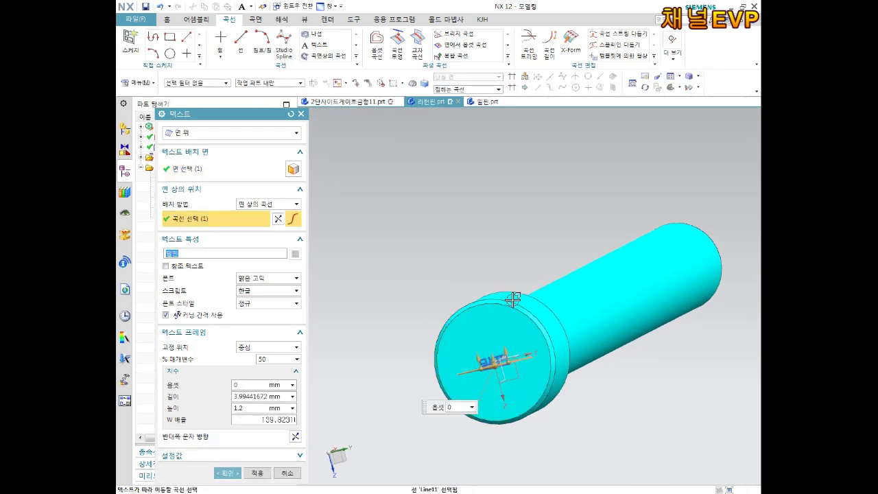
pyautogui.write('ㄷ')
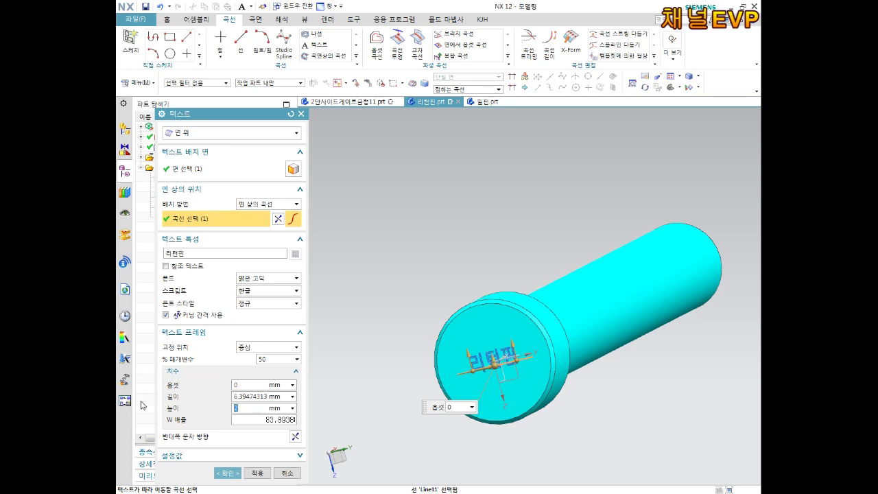
pyautogui.scroll(5, 515, 406)
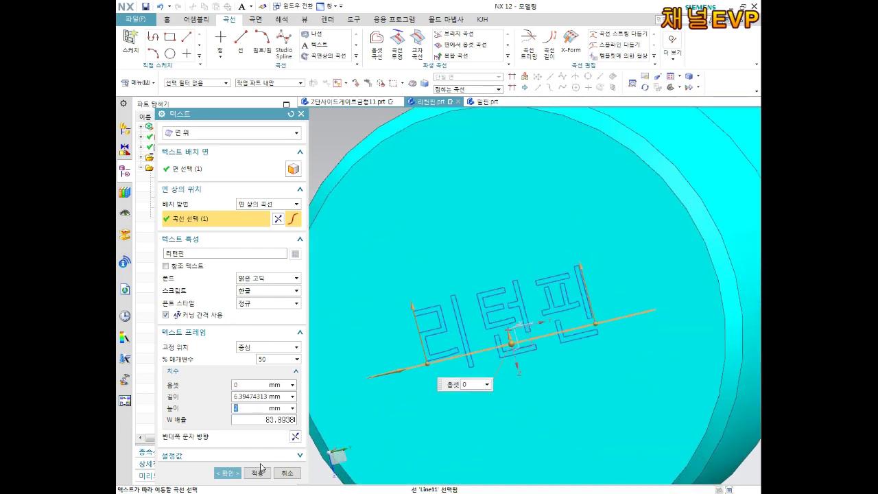
pyautogui.click(232, 477)
pyautogui.scroll(-5, 465, 279)
pyautogui.moveTo(471, 320)
pyautogui.mouseDown(button='middle')
pyautogui.moveTo(470, 280)
pyautogui.moveTo(471, 390)
pyautogui.mouseUp(button='middle')
pyautogui.scroll(5, 457, 330)
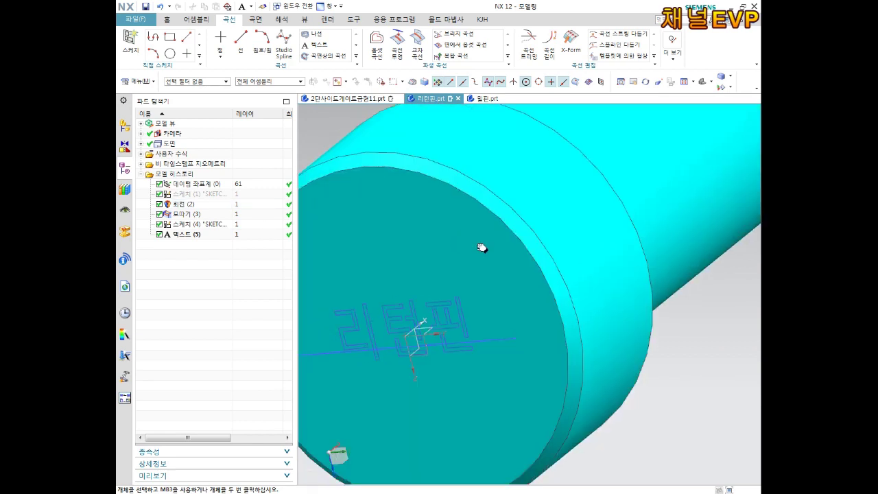
pyautogui.moveTo(480, 247); pyautogui.dragTo(461, 190, button='middle')
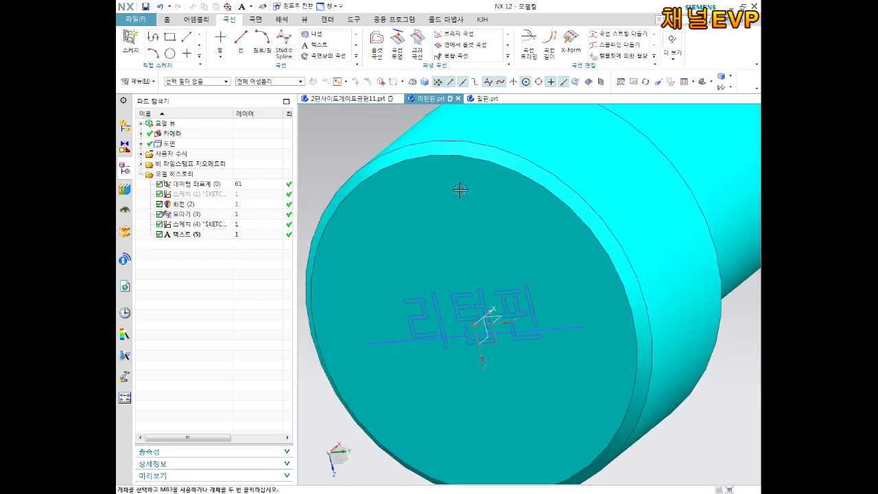
# Extrude the 리턴핀 text curves 0.02 mm into the pin's head face.
pyautogui.click(167, 19)
pyautogui.click(224, 58)
pyautogui.click(236, 70)
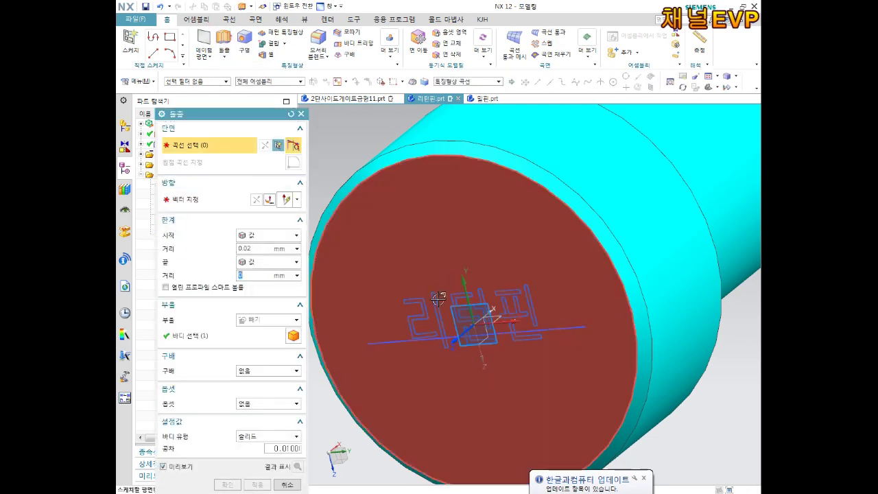
pyautogui.click(453, 313)
pyautogui.moveTo(434, 261)
pyautogui.mouseDown(button='middle')
pyautogui.moveTo(471, 265)
pyautogui.moveTo(382, 284)
pyautogui.mouseUp(button='middle')
pyautogui.scroll(5, 382, 284)
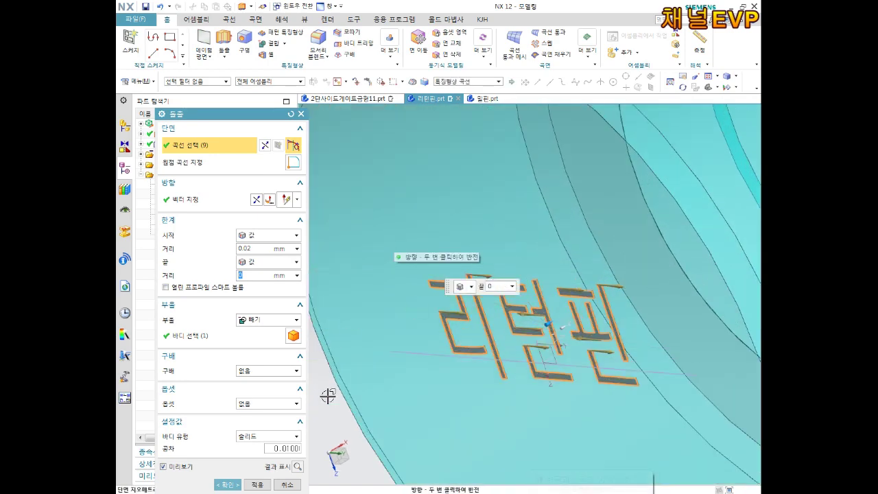
pyautogui.click(227, 484)
pyautogui.scroll(-3, 503, 302)
pyautogui.scroll(-3, 503, 302)
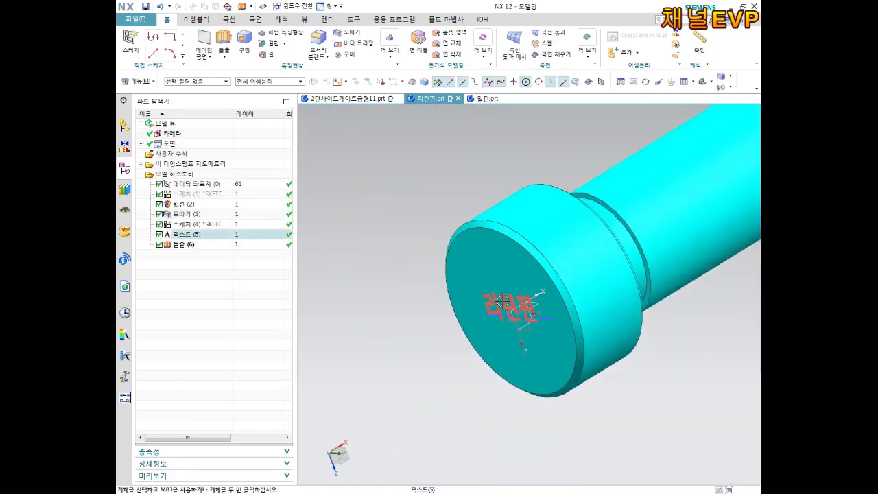
pyautogui.moveTo(503, 302); pyautogui.dragTo(473, 308, button='middle')
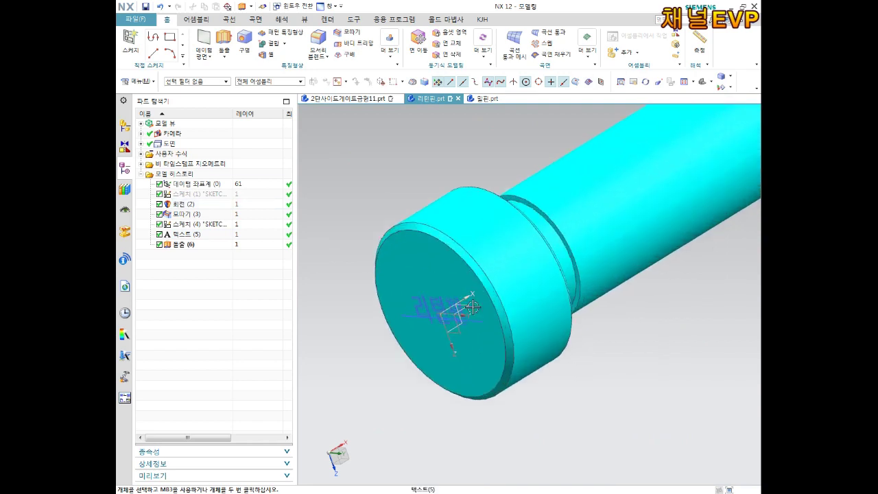
pyautogui.scroll(2, 473, 308)
# Give the 돌출 (6) lettering faces a dark face colour.
pyautogui.rightClick(190, 246)
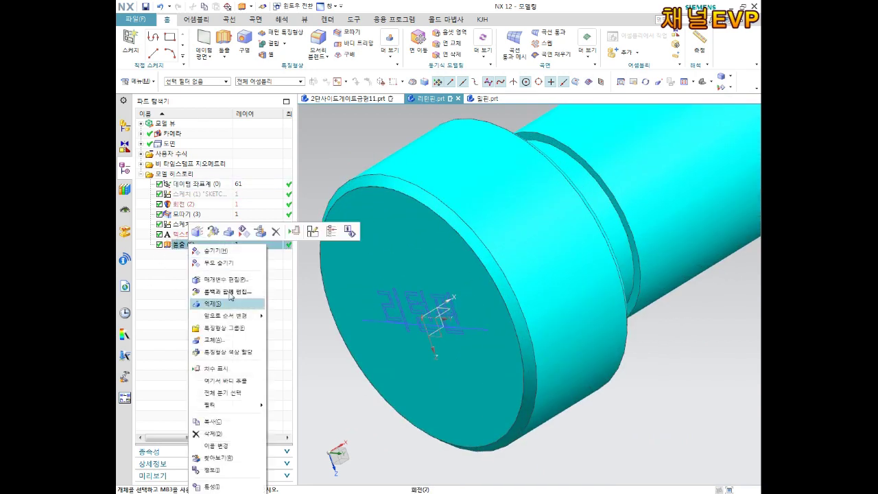
pyautogui.click(232, 352)
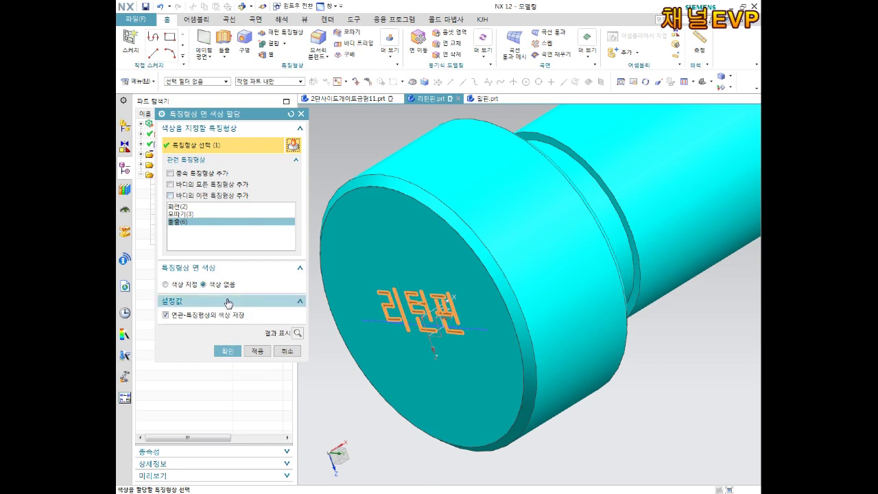
pyautogui.click(177, 284)
pyautogui.click(233, 365)
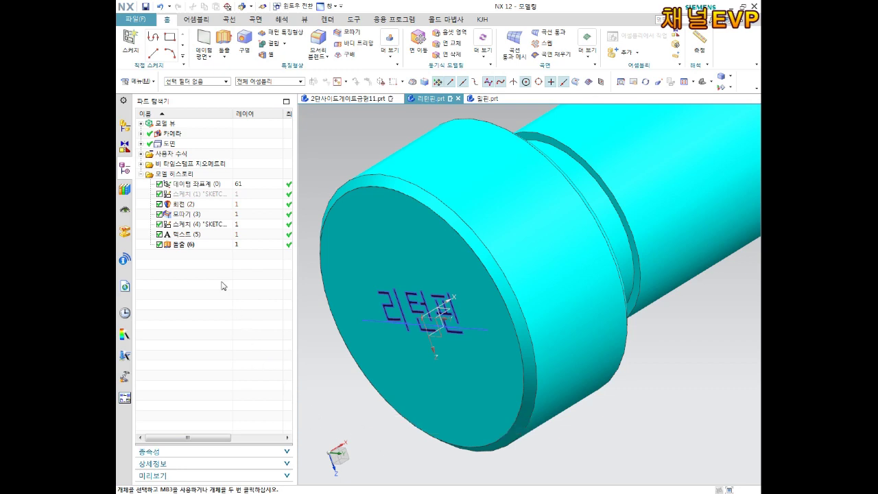
# Hide the text (5) and sketch (4) curves and save the return-pin part.
pyautogui.click(189, 245)
pyautogui.rightClick(188, 245)
pyautogui.click(238, 226)
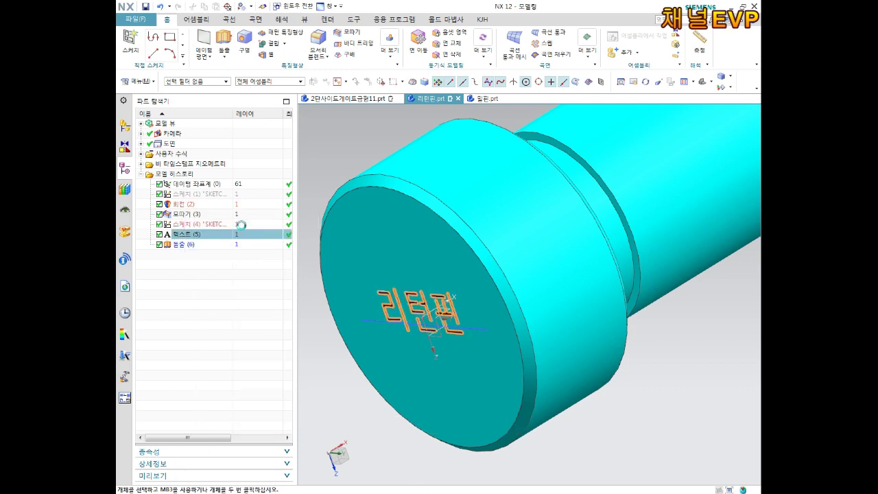
pyautogui.rightClick(189, 229)
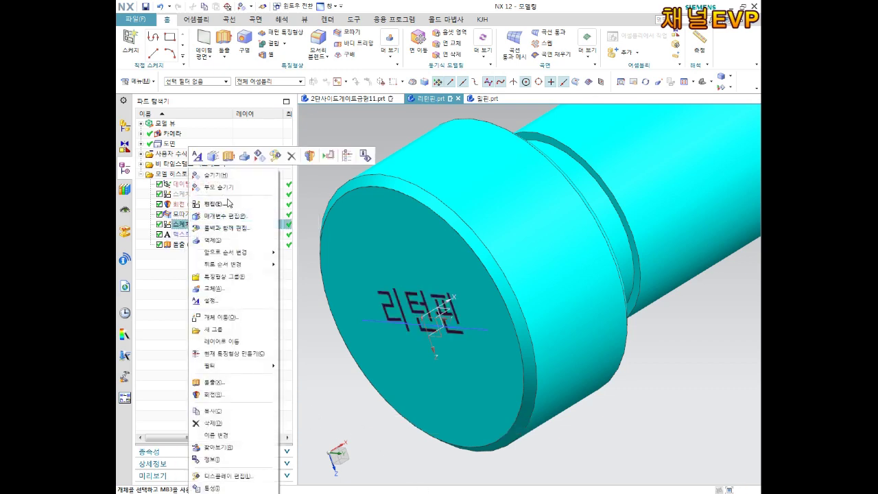
pyautogui.click(261, 158)
pyautogui.scroll(-3, 394, 236)
pyautogui.moveTo(439, 295); pyautogui.dragTo(464, 276, button='middle')
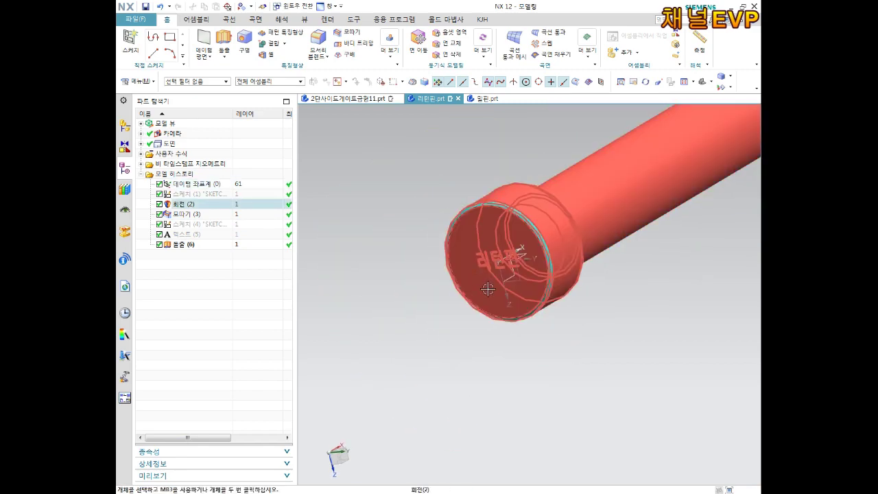
pyautogui.hotkey('ctrl', 's')
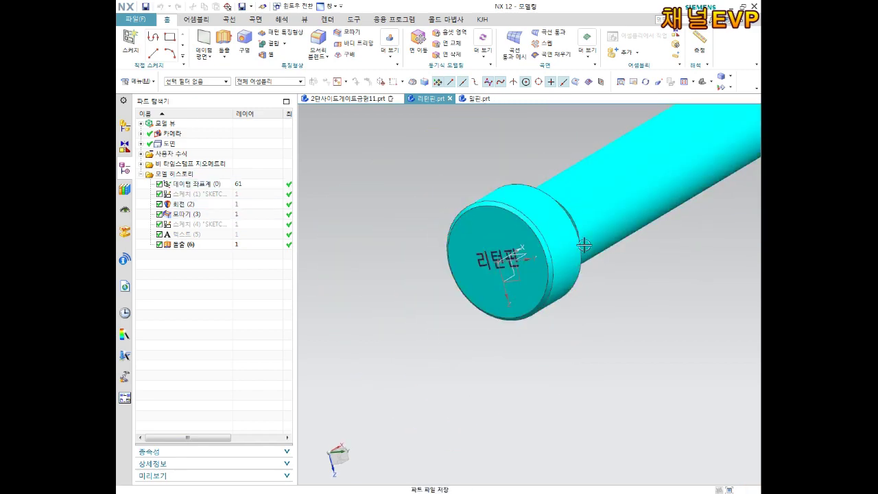
# Inspect the lettered head from several angles, then close the other pin part file.
pyautogui.moveTo(582, 250); pyautogui.dragTo(478, 359, button='middle')
pyautogui.scroll(-3, 419, 372)
pyautogui.moveTo(419, 372); pyautogui.dragTo(516, 348, button='middle')
pyautogui.scroll(5, 537, 323)
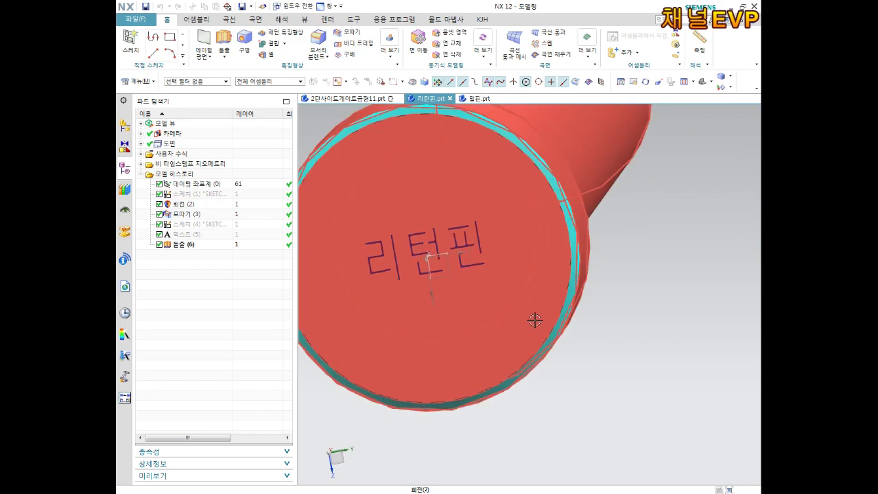
pyautogui.moveTo(466, 257)
pyautogui.mouseDown(button='middle')
pyautogui.moveTo(484, 292)
pyautogui.moveTo(478, 285)
pyautogui.mouseUp(button='middle')
pyautogui.scroll(-3, 483, 295)
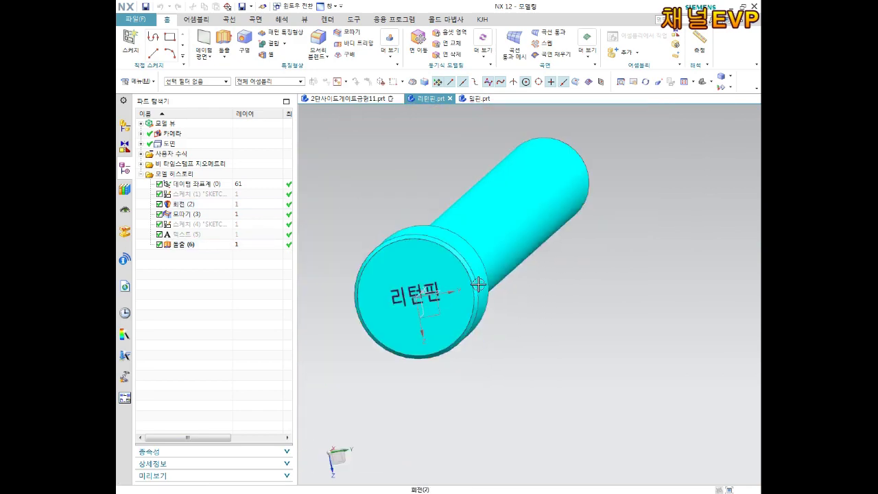
pyautogui.scroll(-2, 479, 285)
pyautogui.moveTo(447, 349)
pyautogui.mouseDown(button='middle')
pyautogui.moveTo(467, 333)
pyautogui.moveTo(489, 245)
pyautogui.mouseUp(button='middle')
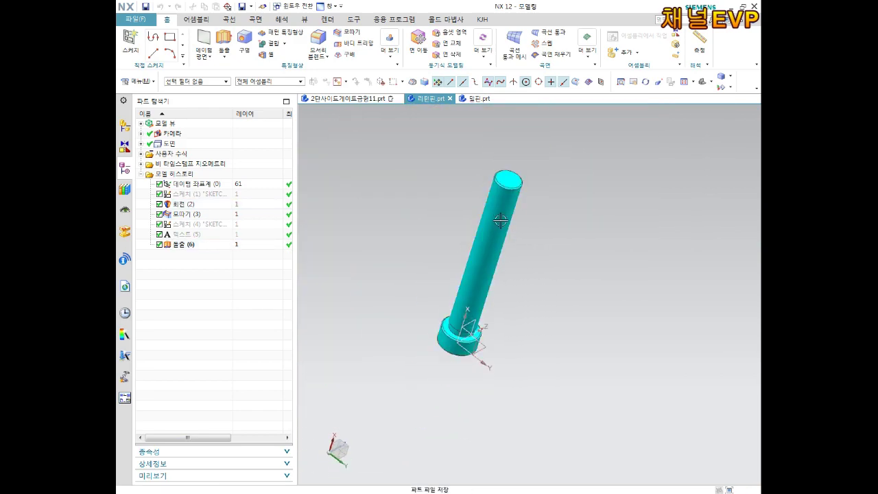
pyautogui.scroll(2, 500, 221)
pyautogui.moveTo(504, 199); pyautogui.dragTo(484, 225, button='middle')
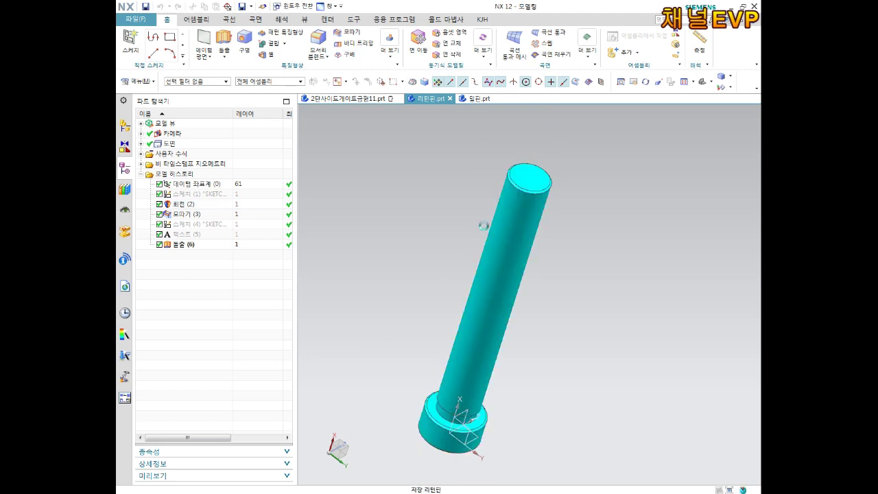
pyautogui.click(495, 99)
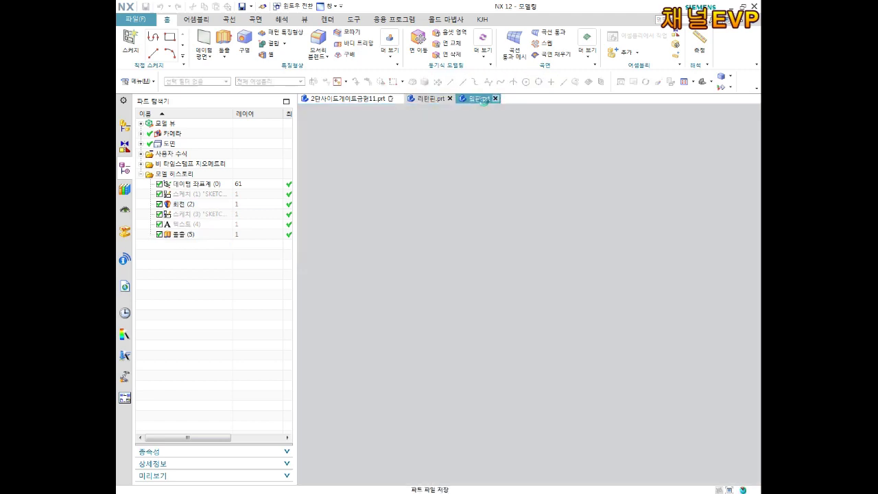
# Close the return-pin part and load 리턴핀.prt as the component to add in the mould assembly.
pyautogui.click(451, 99)
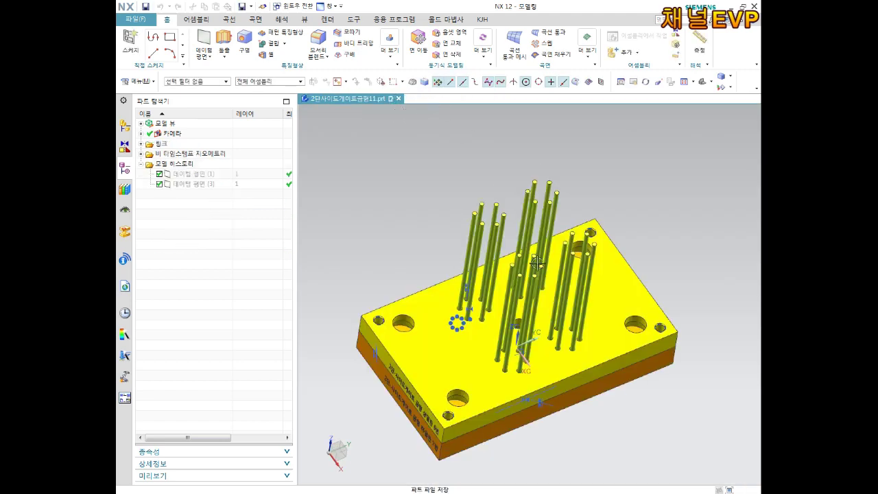
pyautogui.click(196, 19)
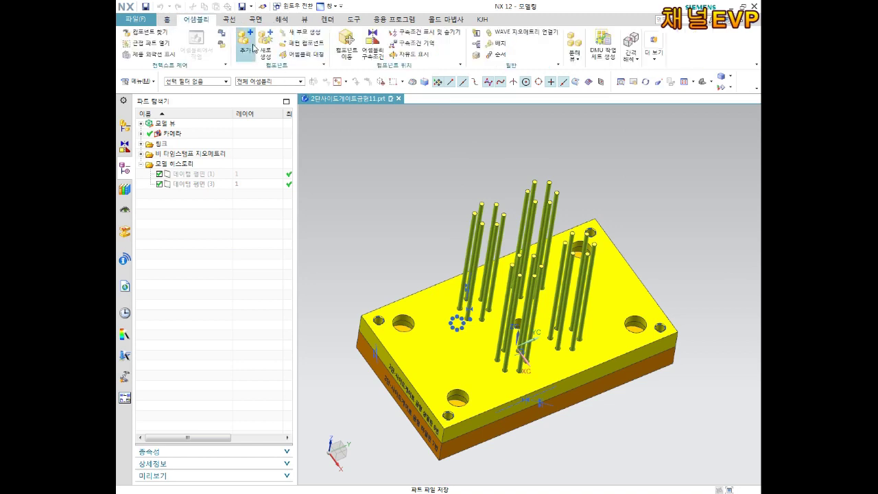
pyautogui.click(247, 44)
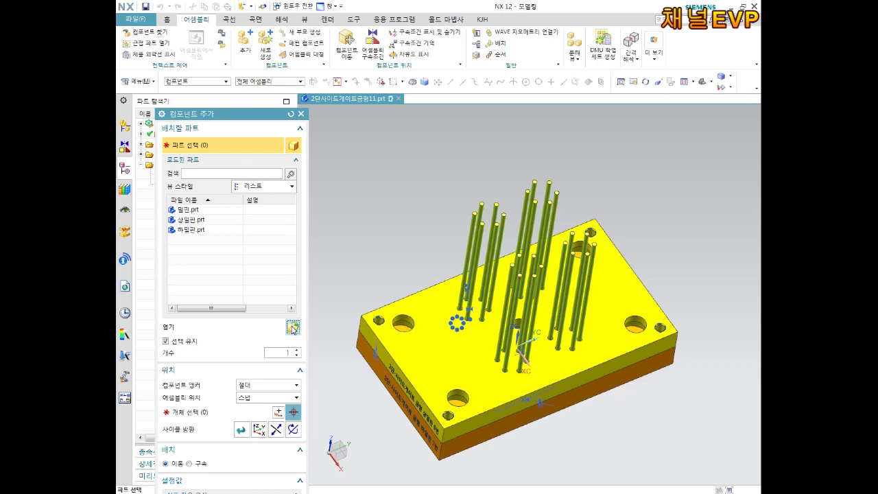
pyautogui.click(293, 329)
pyautogui.click(213, 137)
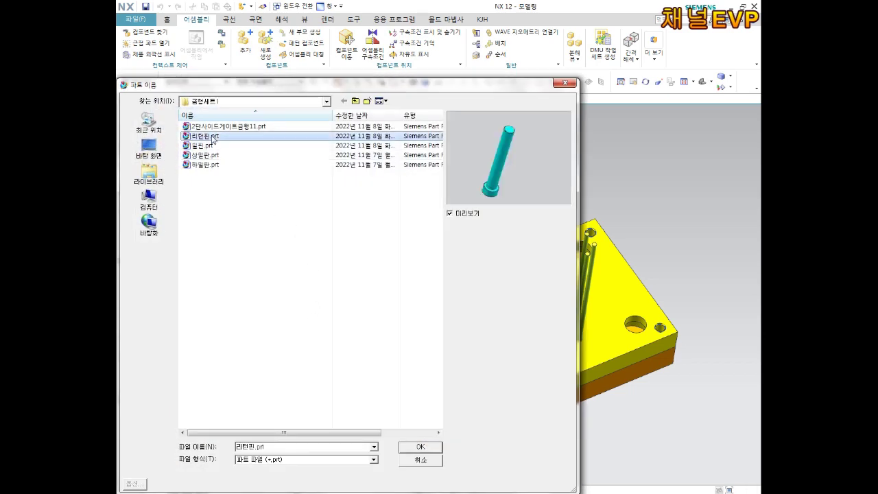
pyautogui.click(421, 447)
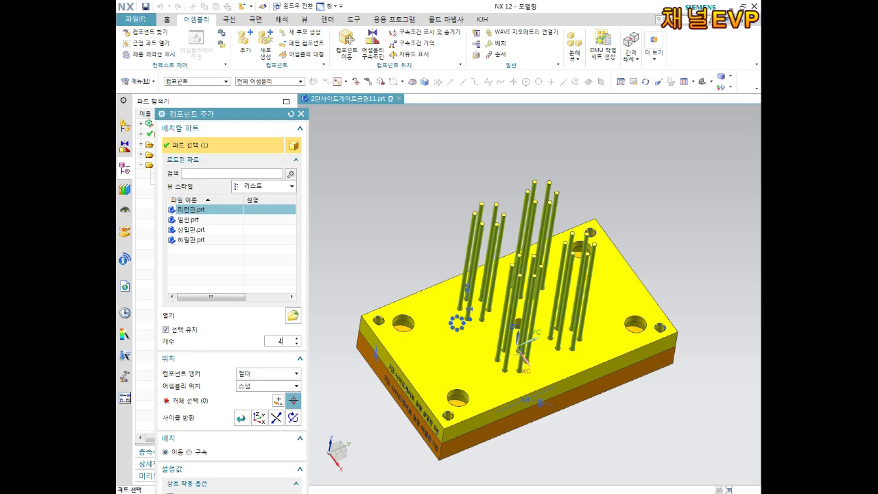
# Place four 리턴핀 return pins beside the mold plate and finish adding them.
pyautogui.press('Return')
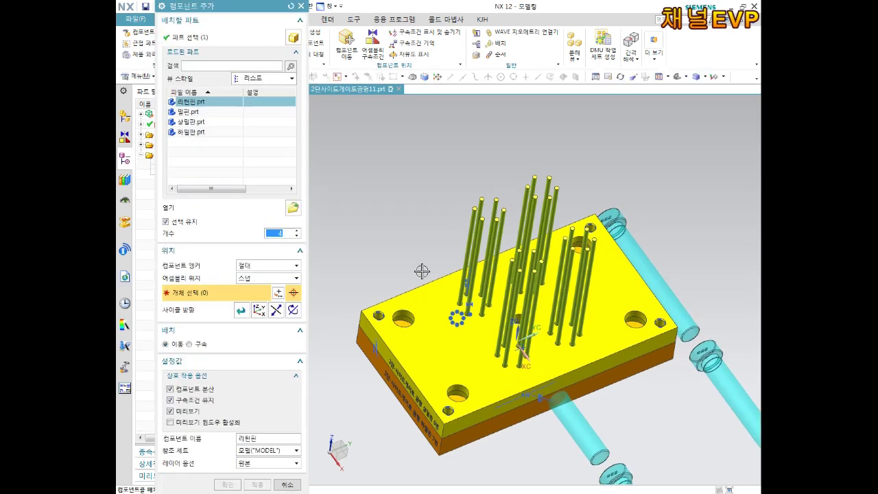
pyautogui.scroll(3, 447, 290)
pyautogui.scroll(2, 465, 229)
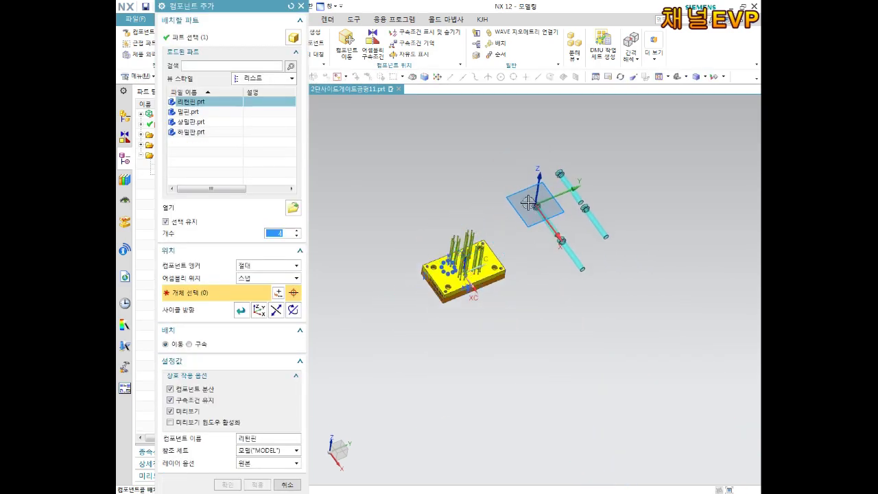
pyautogui.click(526, 201)
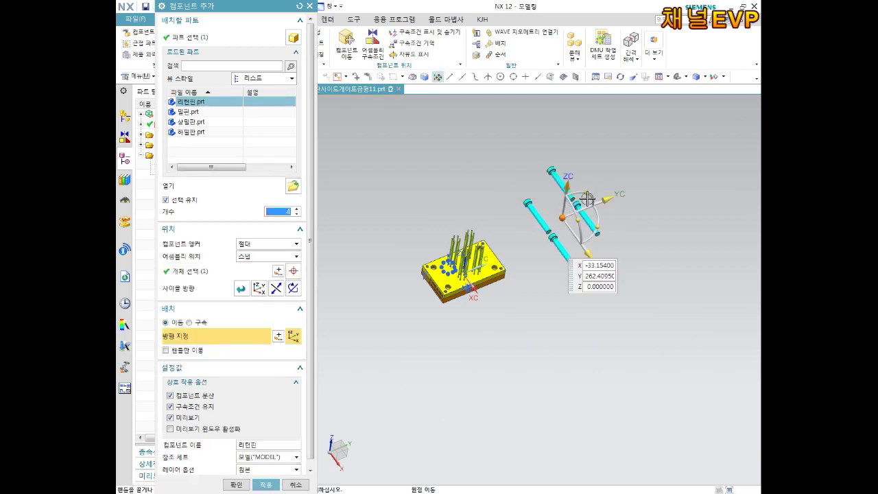
pyautogui.scroll(-1, 587, 199)
pyautogui.scroll(-2, 594, 206)
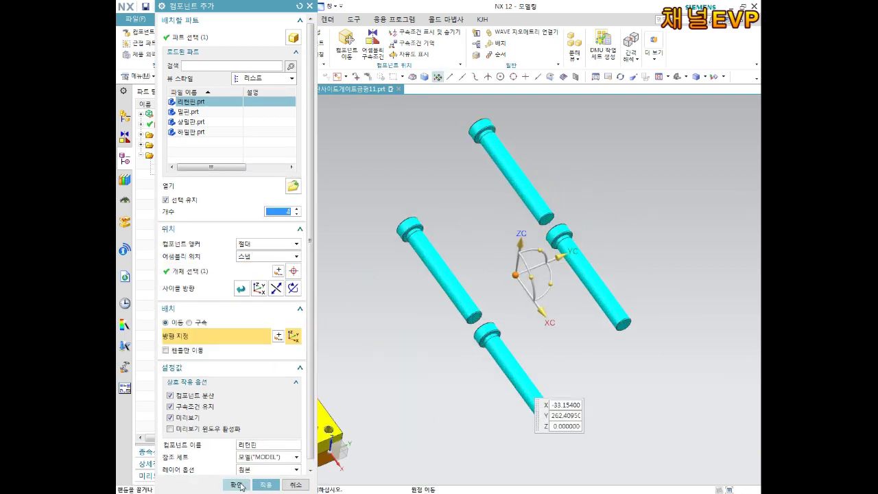
pyautogui.click(240, 485)
# Orbit the view to show the yellow plate and open Assembly Constraints.
pyautogui.scroll(2, 451, 314)
pyautogui.moveTo(450, 313)
pyautogui.mouseDown(button='middle')
pyautogui.moveTo(490, 286)
pyautogui.moveTo(464, 308)
pyautogui.moveTo(513, 289)
pyautogui.moveTo(569, 299)
pyautogui.mouseUp(button='middle')
pyautogui.moveTo(482, 304)
pyautogui.mouseDown(button='middle')
pyautogui.moveTo(529, 310)
pyautogui.moveTo(497, 330)
pyautogui.mouseUp(button='middle')
pyautogui.scroll(-3, 532, 230)
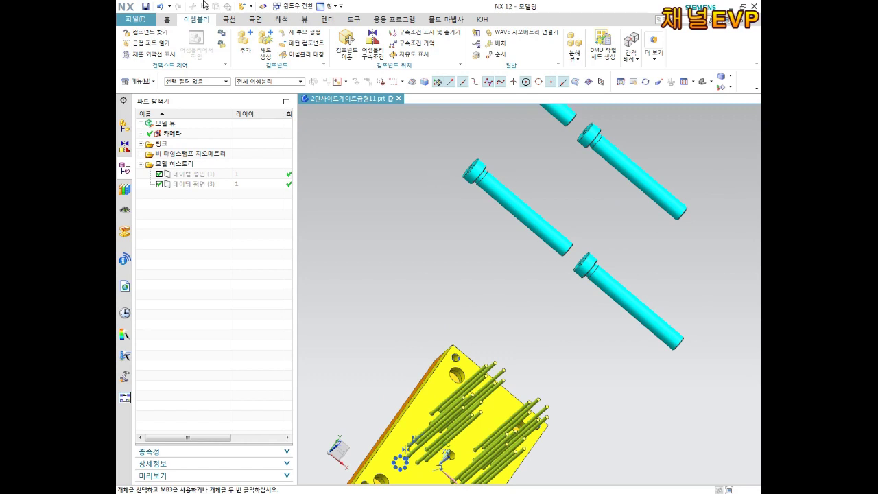
pyautogui.click(373, 45)
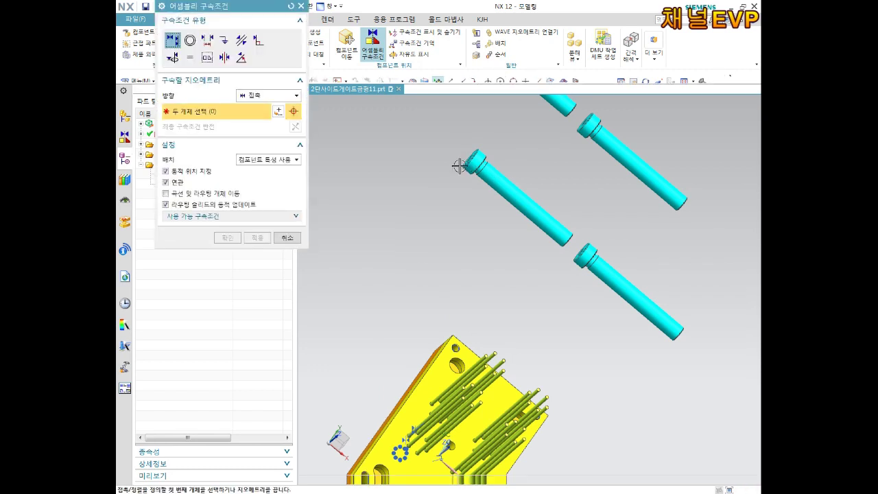
# Touch-align a pin's end face to the plate hole face and apply it.
pyautogui.scroll(-5, 465, 167)
pyautogui.scroll(2, 480, 168)
pyautogui.scroll(1, 483, 173)
pyautogui.scroll(-1, 484, 173)
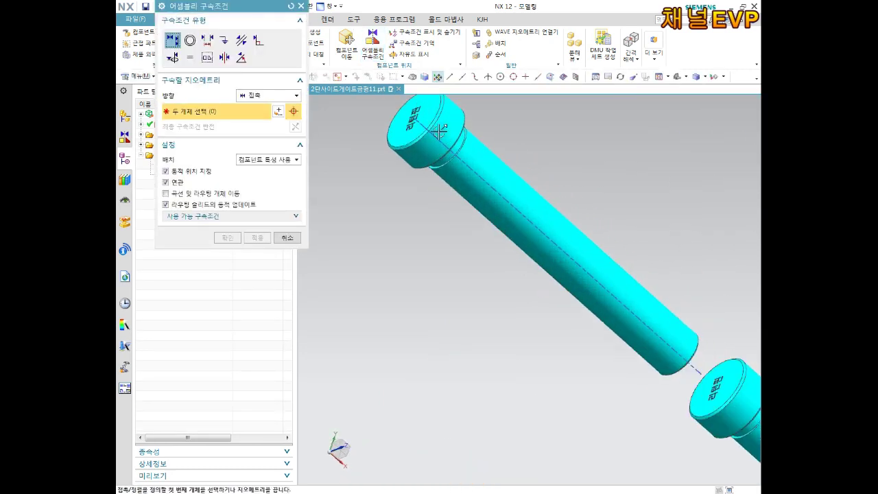
pyautogui.click(429, 115)
pyautogui.scroll(2, 474, 256)
pyautogui.scroll(3, 494, 314)
pyautogui.scroll(1, 485, 310)
pyautogui.scroll(-3, 485, 309)
pyautogui.scroll(-2, 484, 313)
pyautogui.click(484, 312)
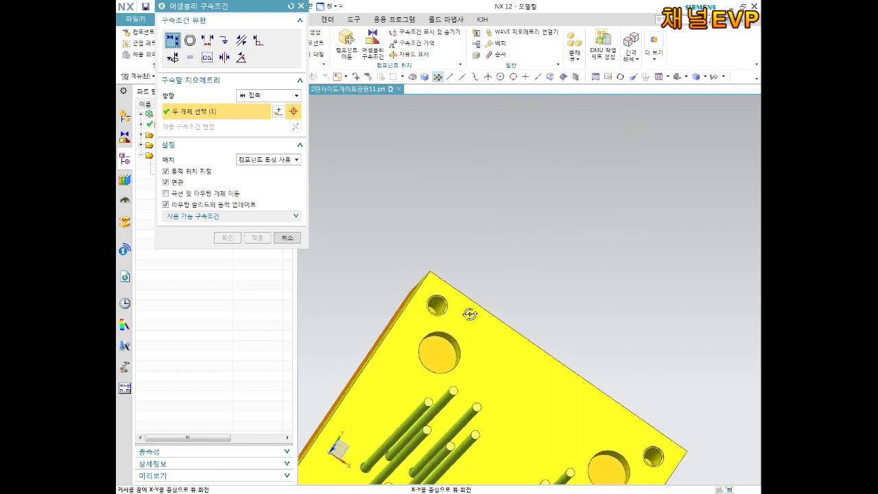
pyautogui.click(433, 339)
pyautogui.scroll(2, 483, 303)
pyautogui.scroll(2, 483, 304)
pyautogui.moveTo(483, 303); pyautogui.dragTo(535, 315, button='middle')
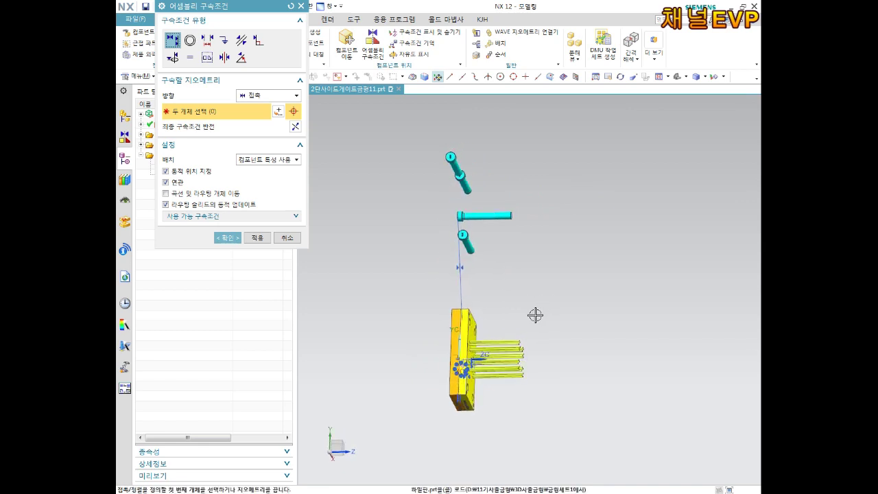
pyautogui.moveTo(504, 267)
pyautogui.mouseDown(button='middle')
pyautogui.moveTo(494, 284)
pyautogui.moveTo(506, 289)
pyautogui.mouseUp(button='middle')
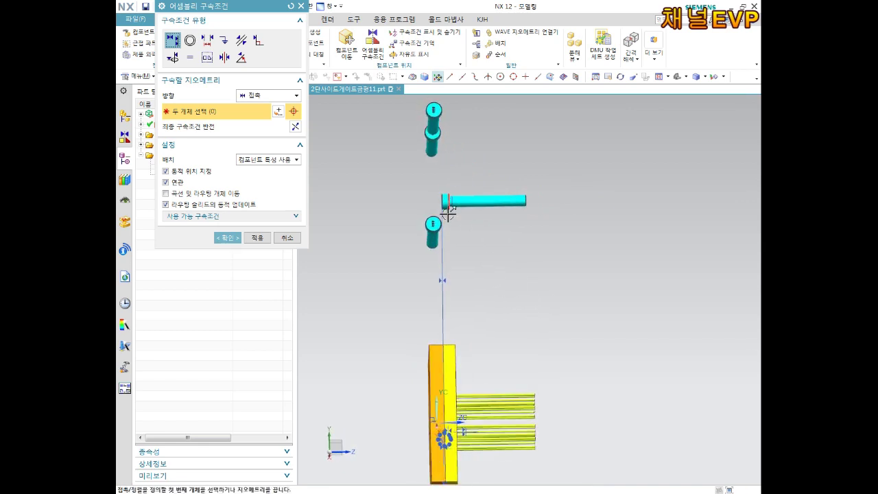
pyautogui.moveTo(448, 317)
pyautogui.mouseDown(button='middle')
pyautogui.moveTo(465, 341)
pyautogui.moveTo(450, 326)
pyautogui.mouseUp(button='middle')
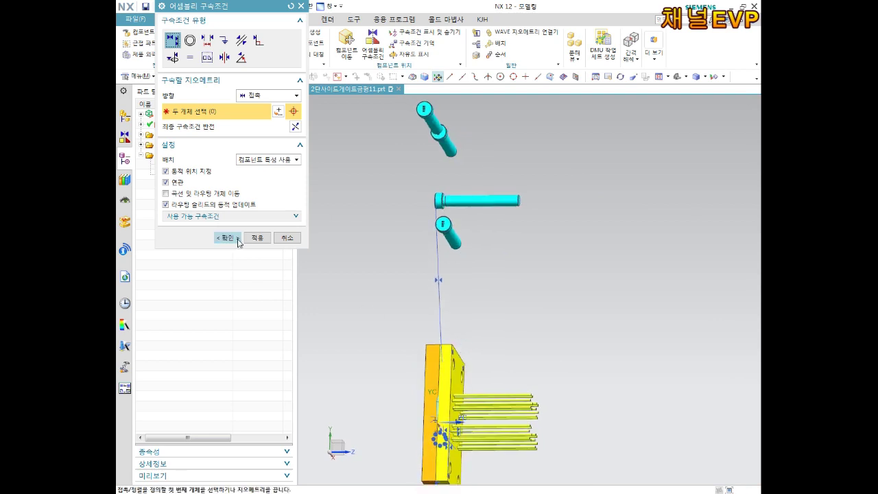
pyautogui.click(260, 238)
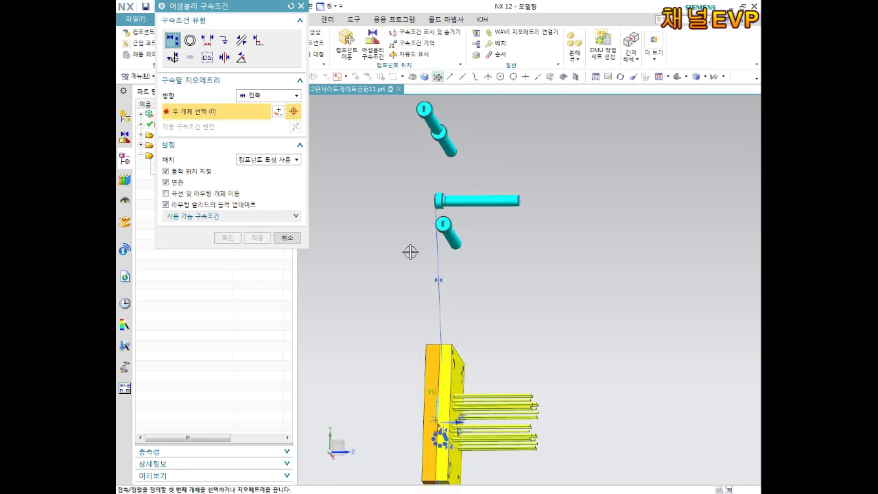
# Touch-align a second pin's head to the first with reversed direction, and apply.
pyautogui.scroll(-3, 412, 255)
pyautogui.moveTo(421, 216); pyautogui.dragTo(420, 234, button='middle')
pyautogui.scroll(3, 443, 228)
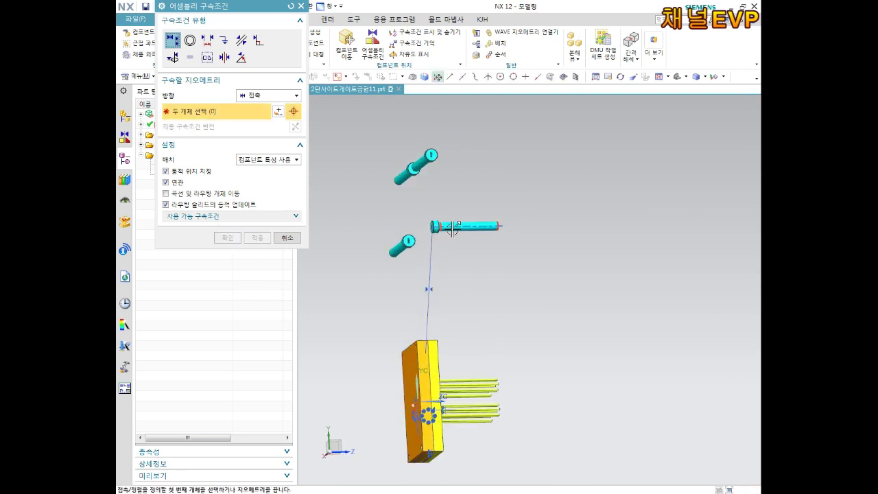
pyautogui.scroll(2, 434, 160)
pyautogui.scroll(-1, 452, 199)
pyautogui.moveTo(453, 199); pyautogui.dragTo(467, 208, button='middle')
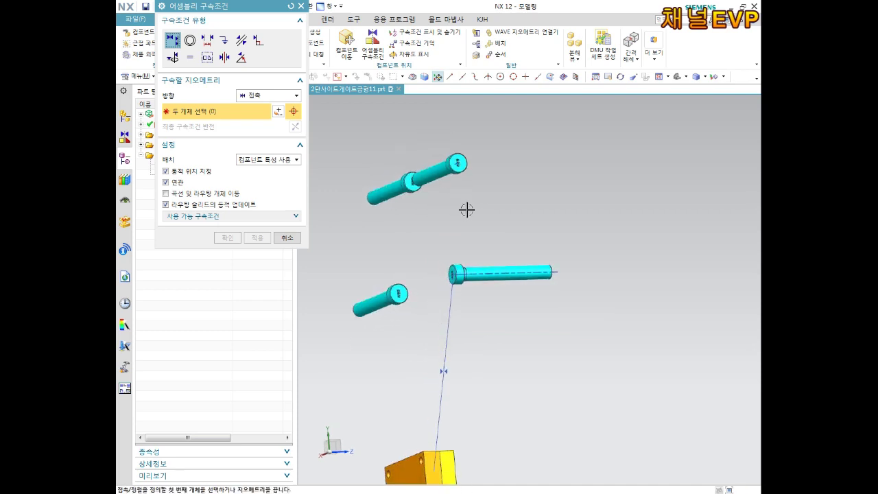
pyautogui.scroll(5, 449, 262)
pyautogui.click(463, 310)
pyautogui.scroll(-4, 461, 272)
pyautogui.moveTo(469, 273); pyautogui.dragTo(452, 240, button='middle')
pyautogui.scroll(2, 451, 221)
pyautogui.scroll(3, 425, 198)
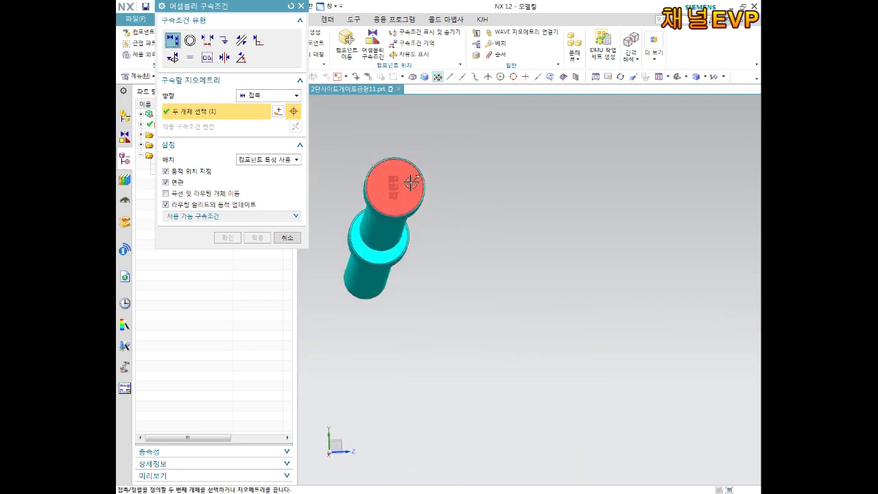
pyautogui.click(410, 182)
pyautogui.scroll(-3, 455, 237)
pyautogui.scroll(-1, 455, 259)
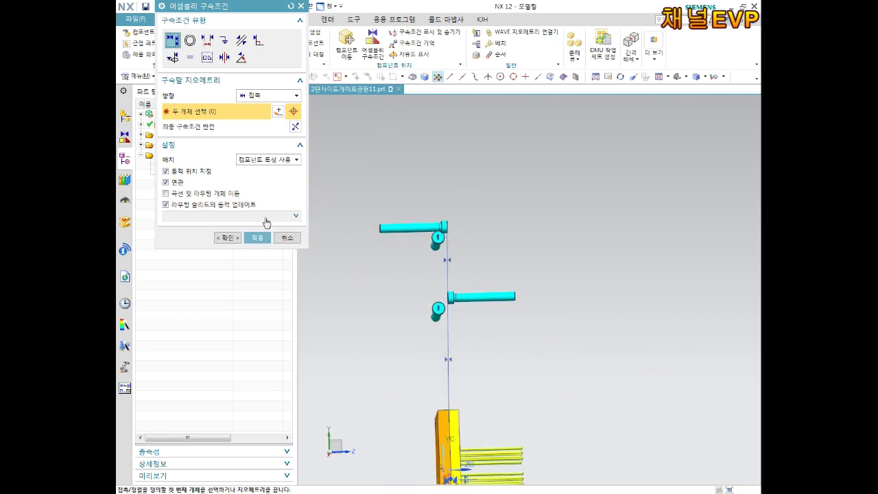
pyautogui.click(295, 127)
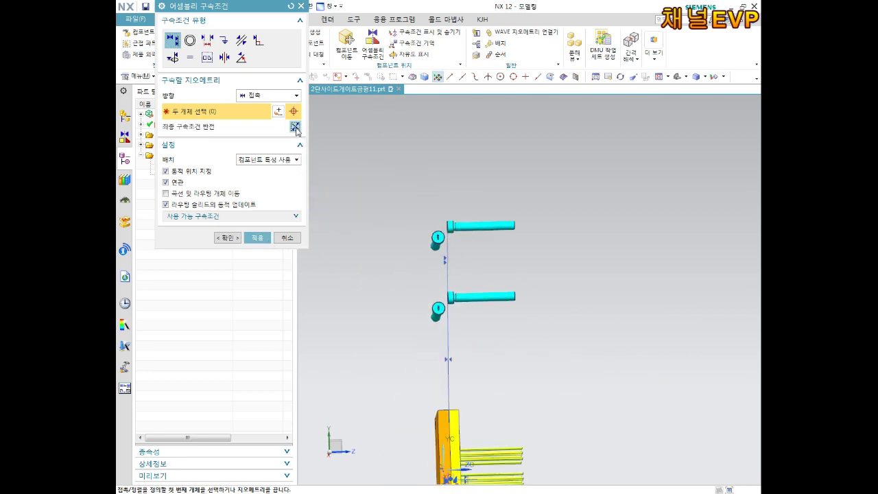
pyautogui.click(266, 242)
# Align the upper pin's end face with the second pin and apply.
pyautogui.scroll(2, 453, 226)
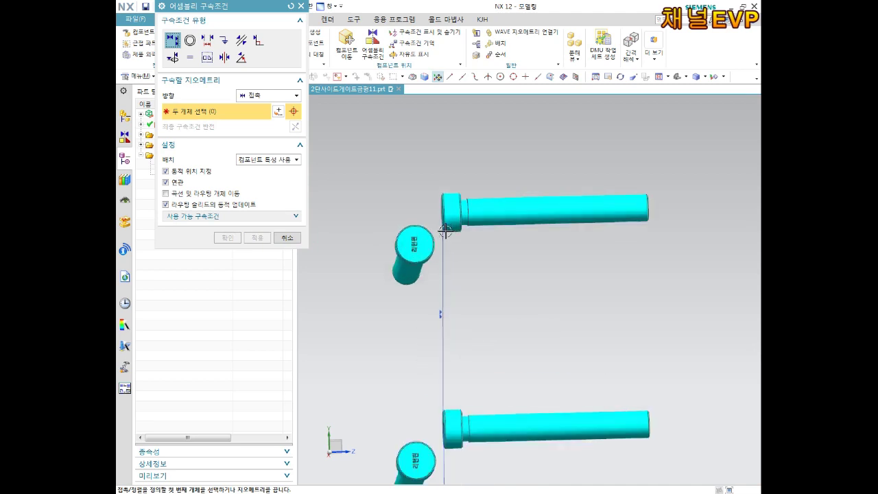
pyautogui.scroll(2, 460, 219)
pyautogui.scroll(2, 468, 215)
pyautogui.click(467, 215)
pyautogui.scroll(-2, 460, 199)
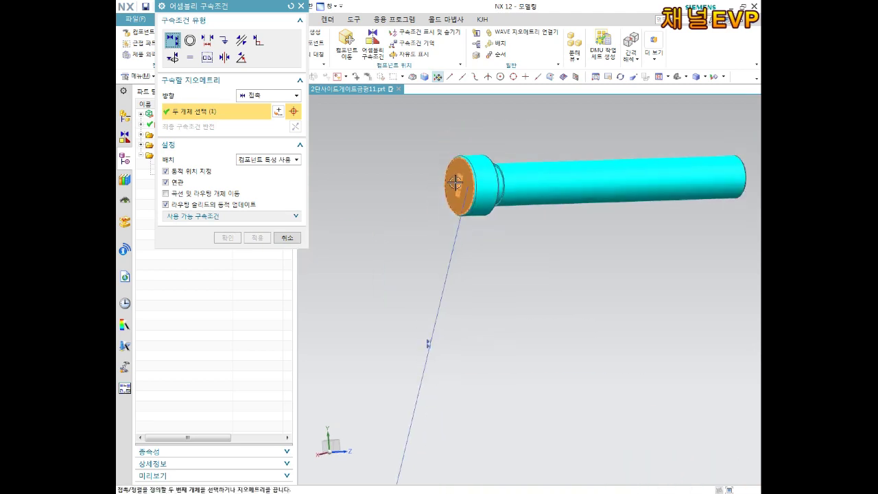
pyautogui.scroll(-2, 453, 192)
pyautogui.scroll(-1, 407, 217)
pyautogui.scroll(3, 407, 218)
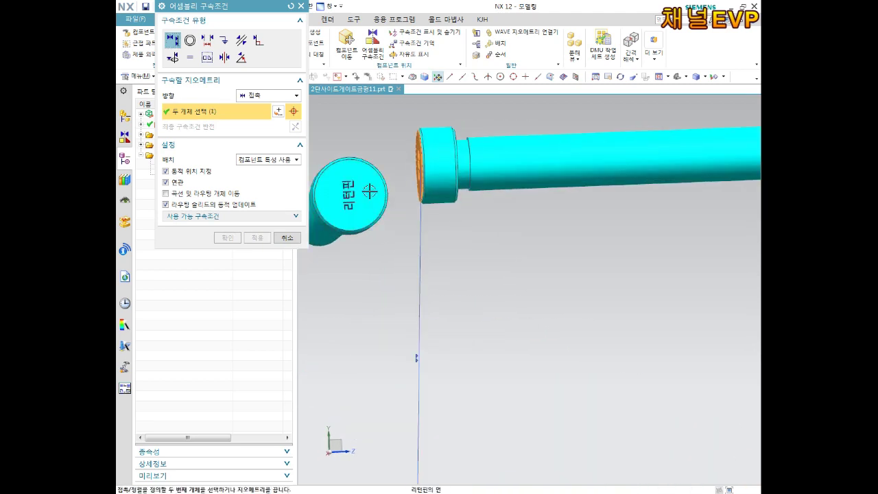
pyautogui.click(369, 191)
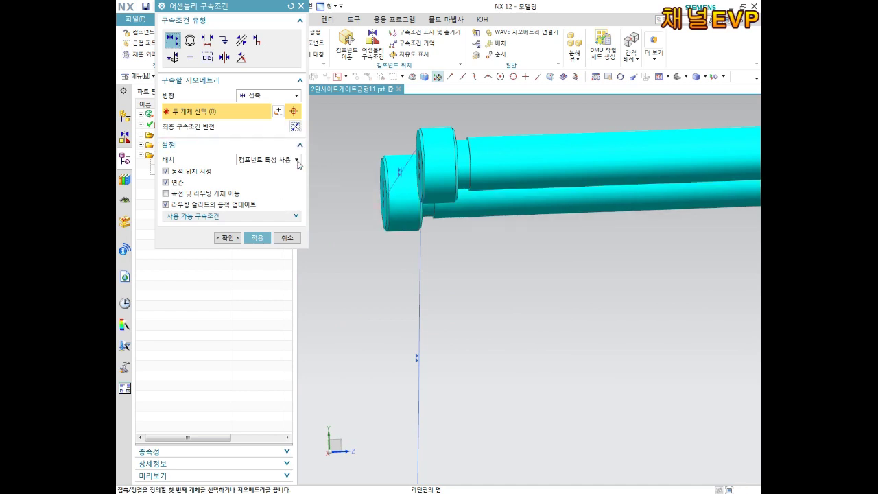
pyautogui.click(270, 238)
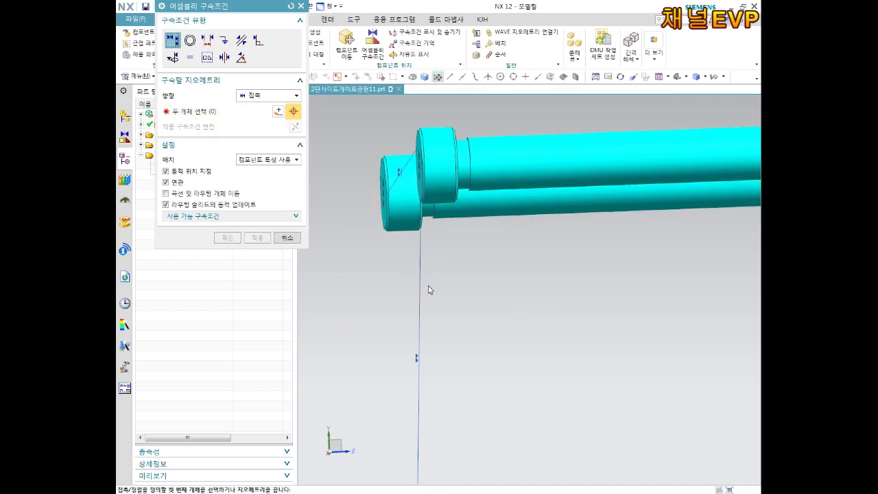
# Align the left pin's end face to its matching pin face, reversed, and apply.
pyautogui.moveTo(426, 285); pyautogui.dragTo(453, 283, button='middle')
pyautogui.click(467, 206)
pyautogui.scroll(-3, 478, 237)
pyautogui.scroll(-2, 473, 306)
pyautogui.scroll(3, 474, 307)
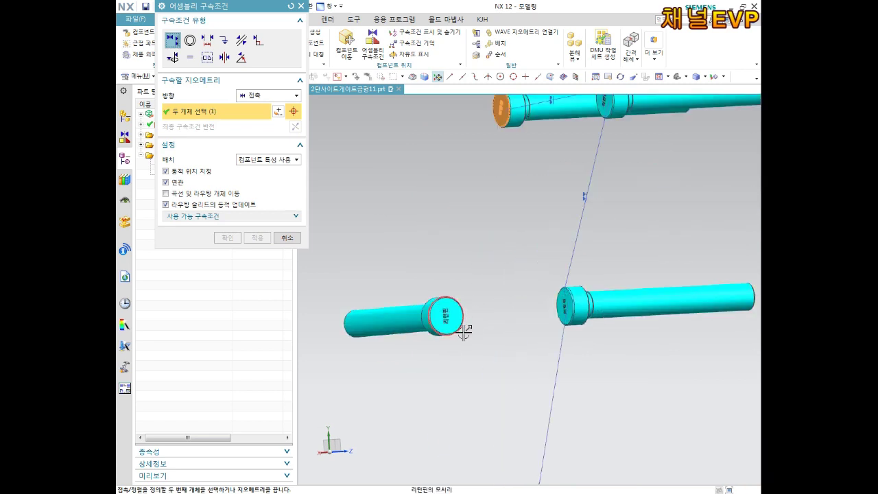
pyautogui.scroll(2, 463, 329)
pyautogui.click(450, 304)
pyautogui.scroll(-4, 478, 321)
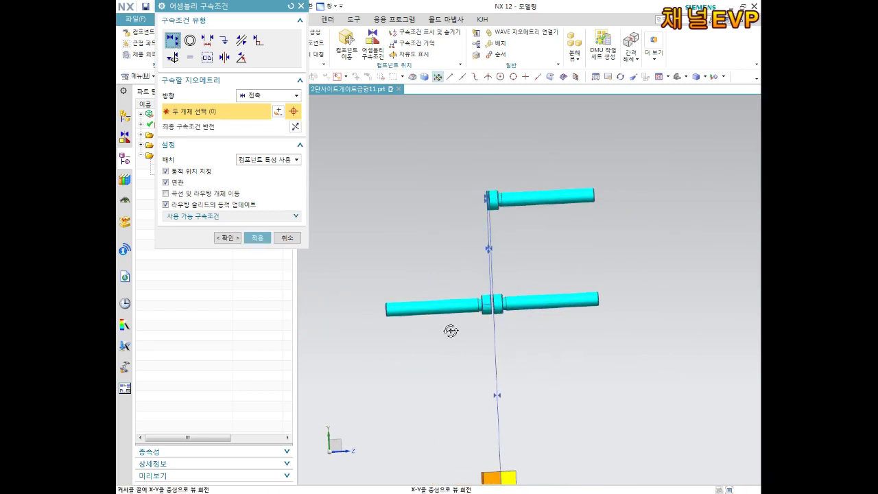
pyautogui.click(295, 127)
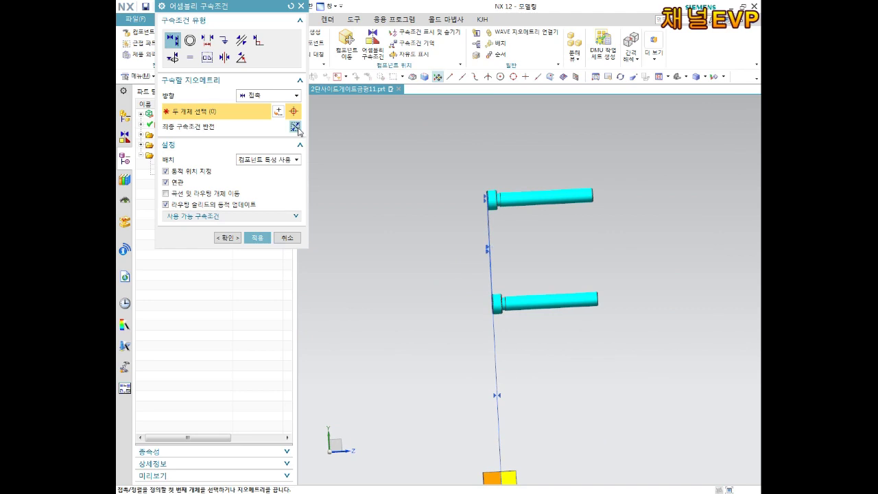
pyautogui.click(256, 238)
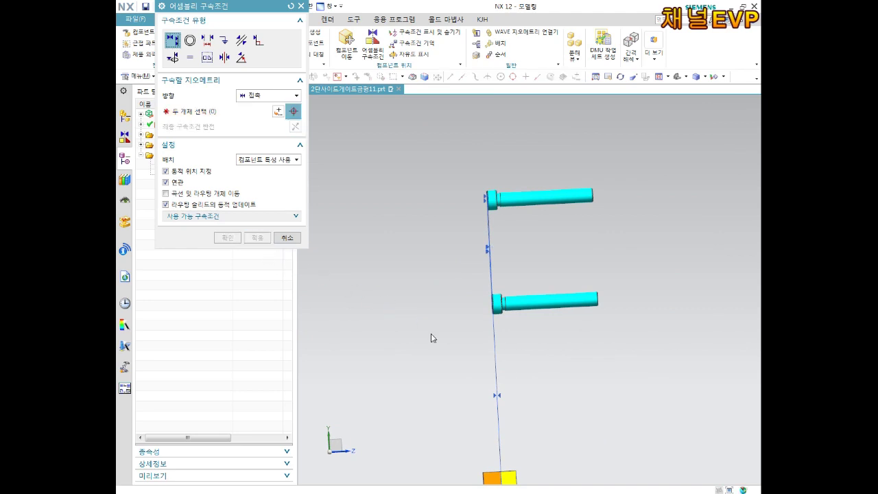
pyautogui.scroll(-5, 476, 336)
# Pick a pin's axis and a plate hole for a new alignment, without applying.
pyautogui.moveTo(490, 345)
pyautogui.mouseDown(button='middle')
pyautogui.moveTo(487, 323)
pyautogui.moveTo(451, 315)
pyautogui.moveTo(523, 378)
pyautogui.mouseUp(button='middle')
pyautogui.scroll(5, 512, 329)
pyautogui.scroll(-3, 512, 329)
pyautogui.scroll(3, 493, 236)
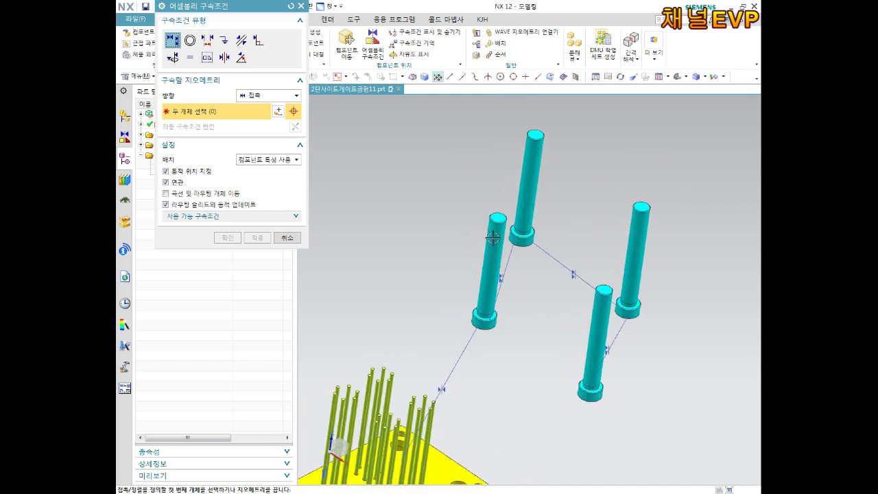
pyautogui.click(494, 244)
pyautogui.scroll(-2, 494, 243)
pyautogui.scroll(-3, 466, 289)
pyautogui.scroll(5, 442, 314)
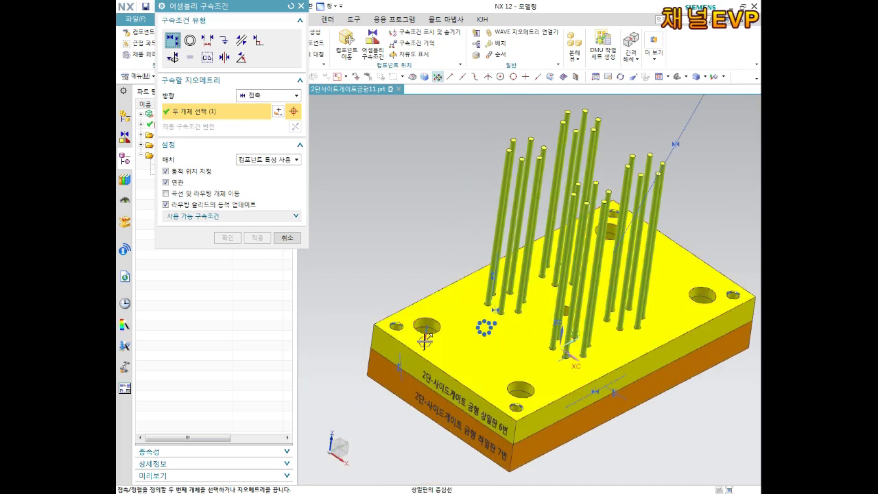
pyautogui.click(424, 341)
pyautogui.scroll(-5, 424, 341)
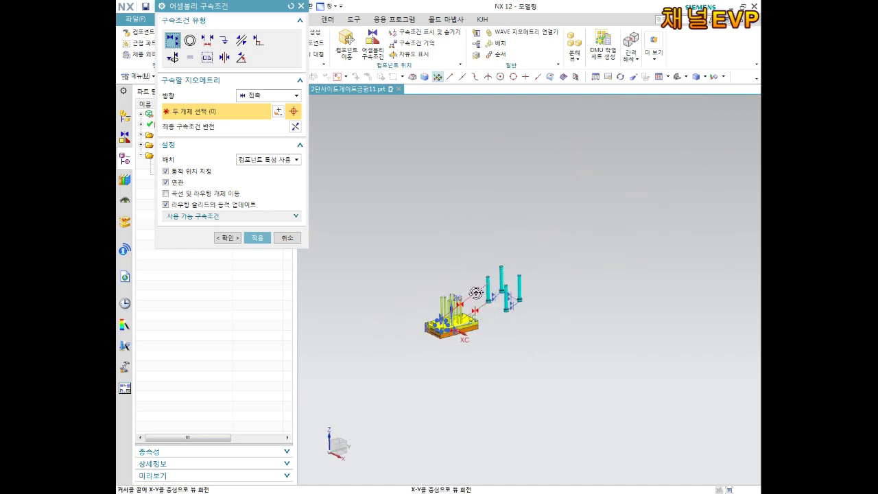
pyautogui.moveTo(425, 341); pyautogui.dragTo(482, 315, button='middle')
pyautogui.scroll(5, 472, 305)
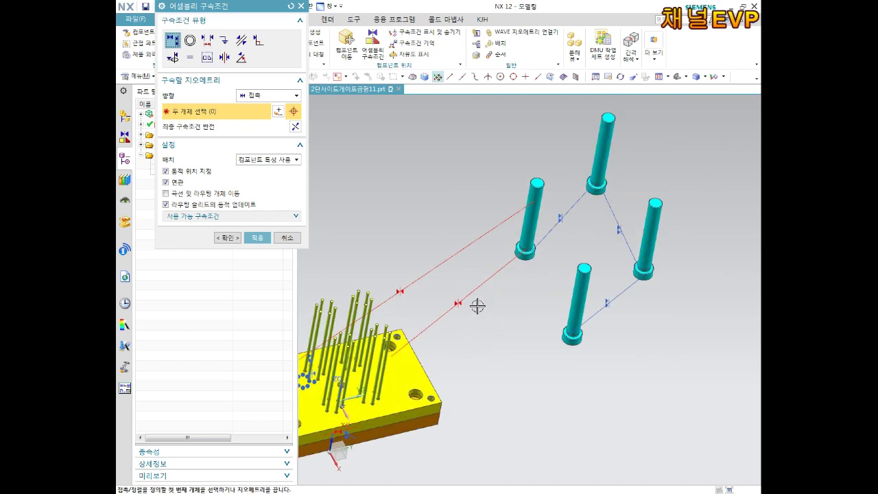
pyautogui.scroll(-3, 466, 321)
pyautogui.moveTo(460, 331); pyautogui.dragTo(362, 341, button='middle')
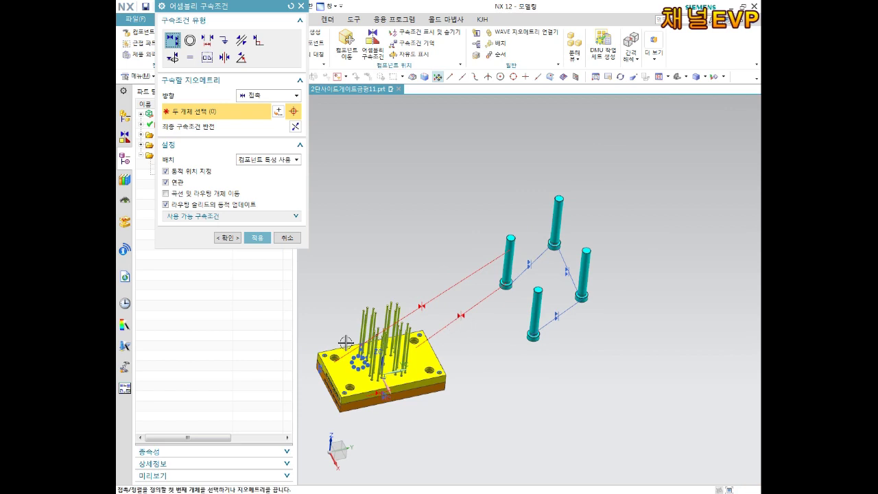
# Discard the unapplied alignment and delete the pin's contact constraint.
pyautogui.press('Escape')
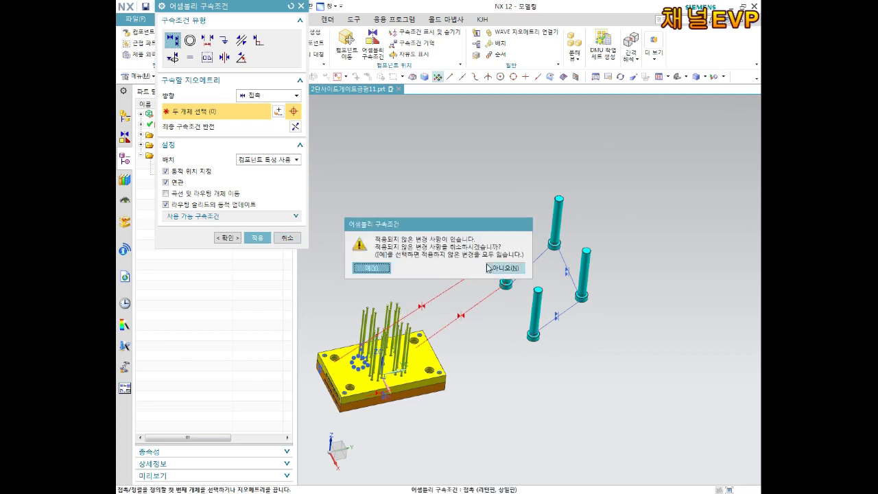
pyautogui.click(372, 268)
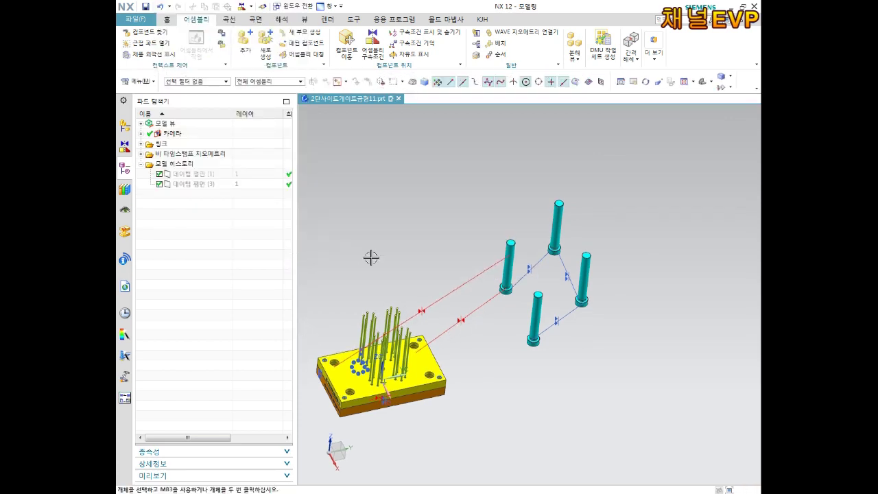
pyautogui.click(438, 297)
pyautogui.press('Delete')
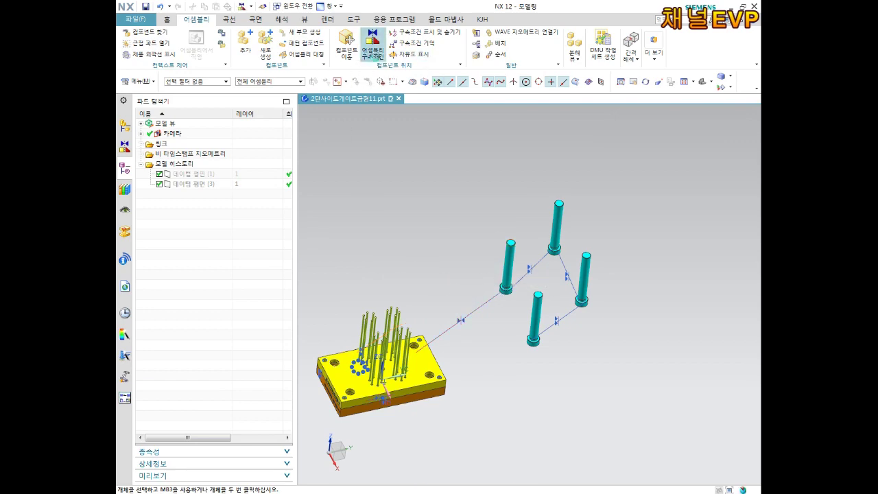
pyautogui.click(372, 45)
pyautogui.scroll(-4, 344, 357)
pyautogui.scroll(-3, 329, 295)
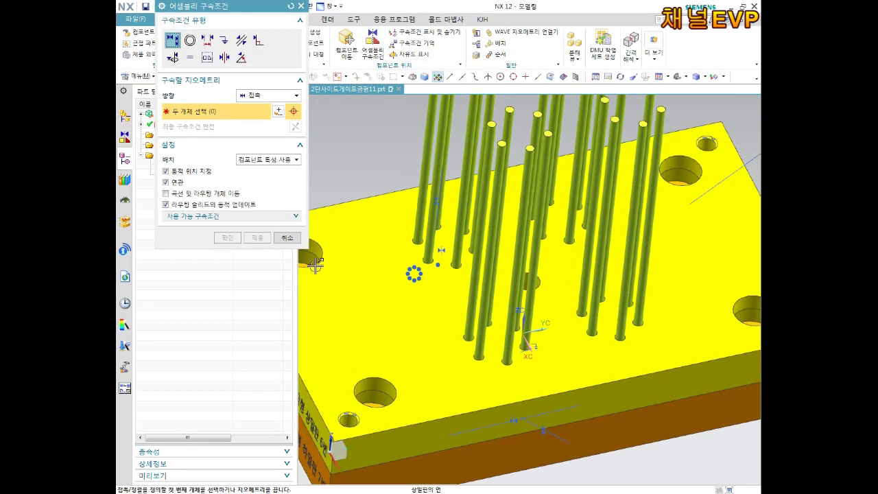
pyautogui.scroll(-3, 356, 294)
pyautogui.scroll(-3, 412, 268)
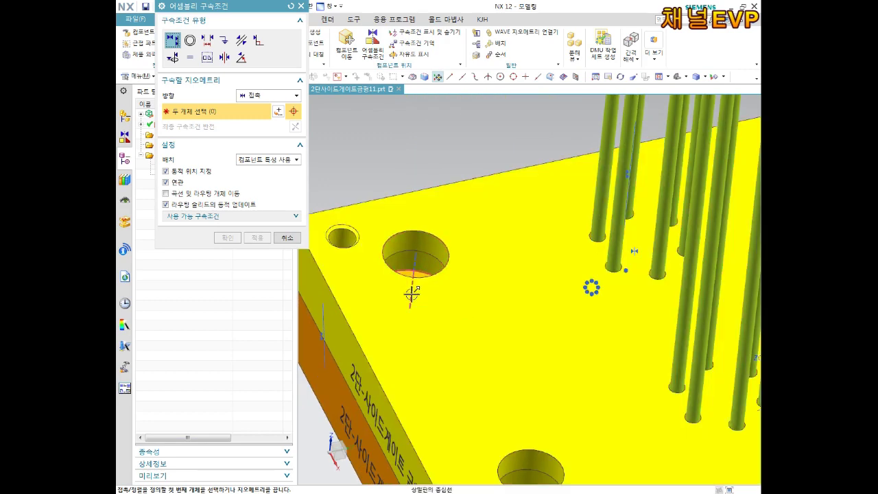
pyautogui.scroll(5, 446, 286)
pyautogui.scroll(3, 643, 145)
pyautogui.scroll(-5, 703, 124)
pyautogui.scroll(-1, 703, 124)
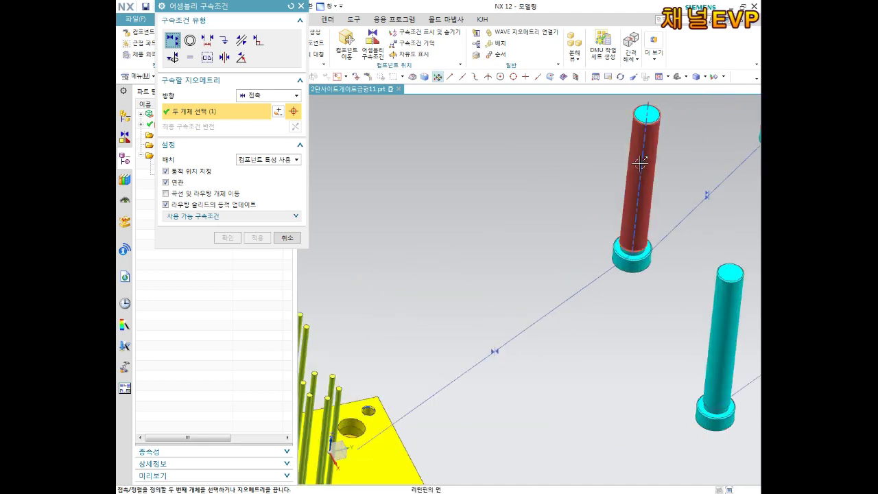
pyautogui.click(643, 164)
pyautogui.scroll(3, 604, 189)
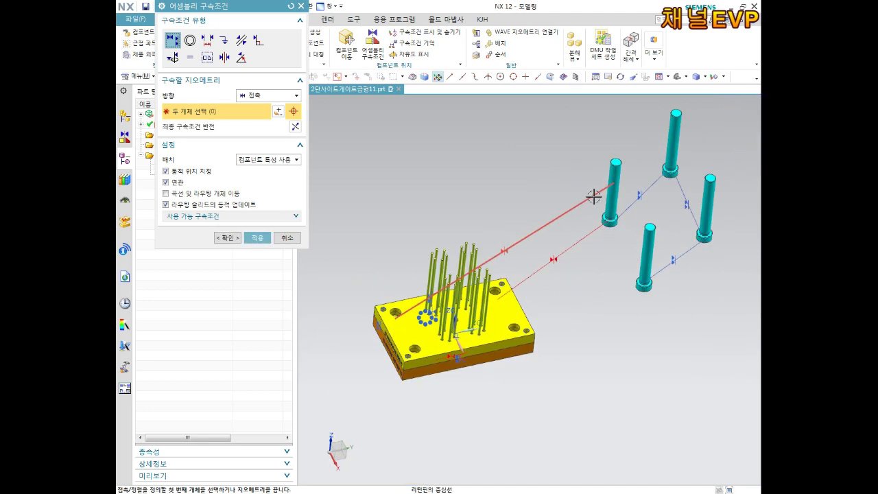
pyautogui.scroll(2, 576, 212)
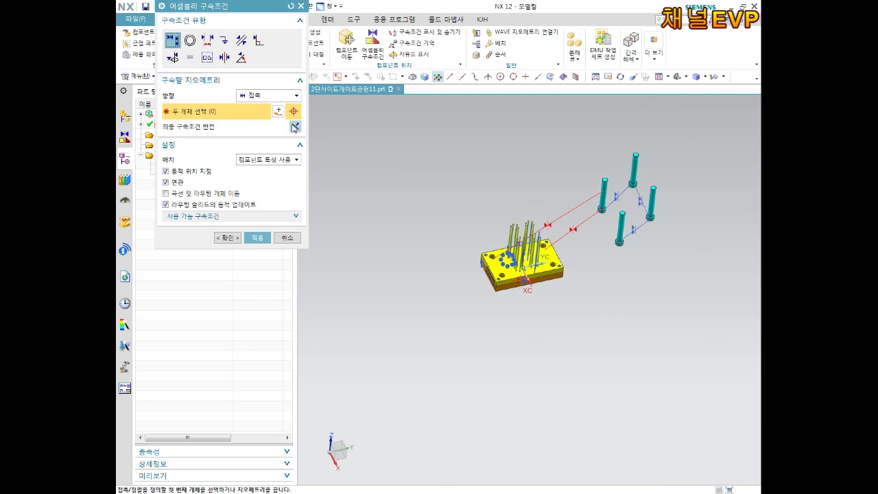
pyautogui.moveTo(570, 210); pyautogui.dragTo(556, 227, button='middle')
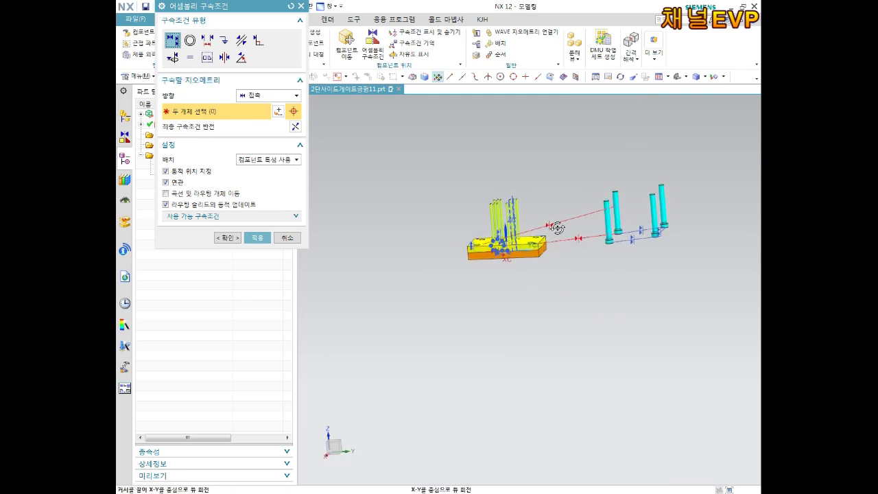
pyautogui.scroll(-1, 590, 203)
pyautogui.scroll(-3, 624, 251)
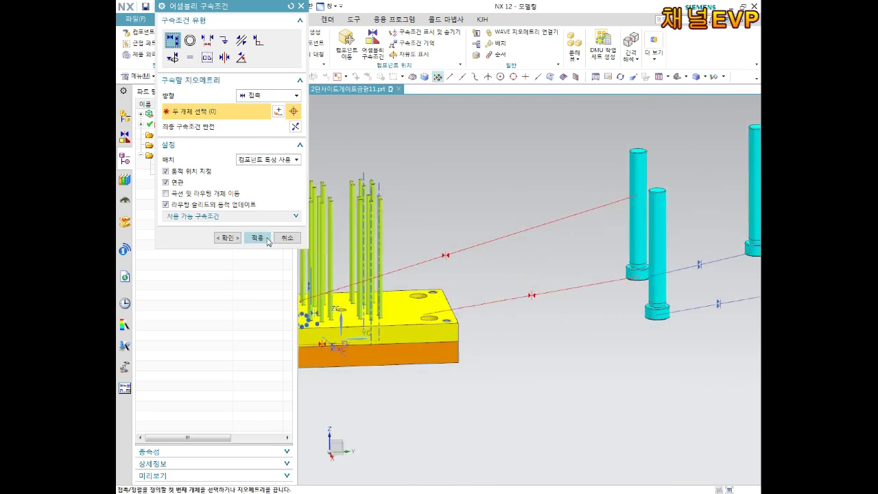
pyautogui.click(288, 237)
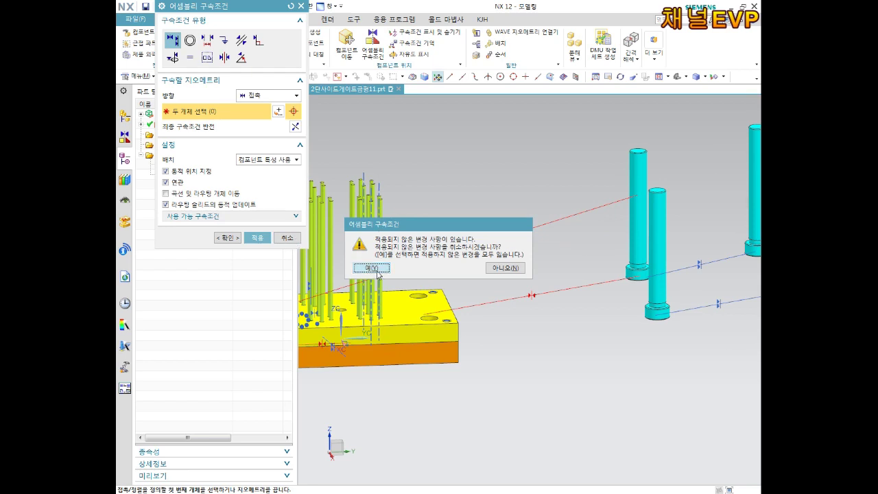
pyautogui.click(372, 268)
pyautogui.scroll(3, 422, 232)
pyautogui.press('Home')
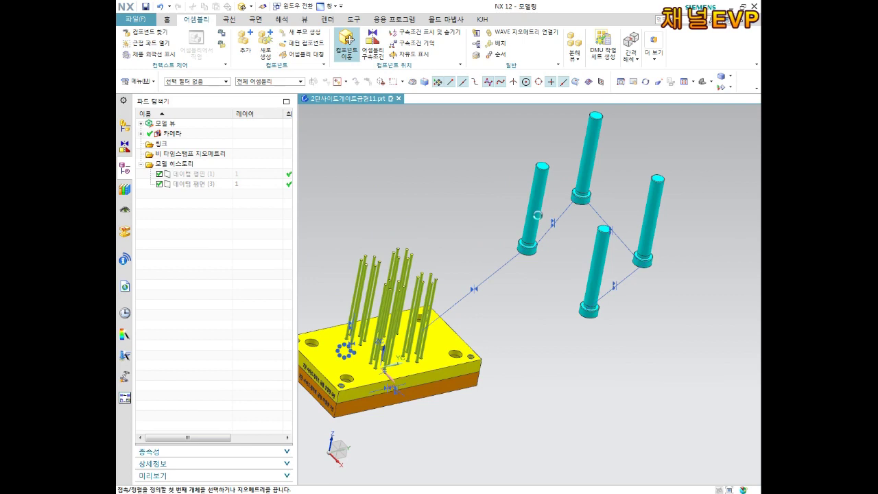
# Move the cyan return pin along Y onto the centre of the yellow plate.
pyautogui.click(538, 205)
pyautogui.middleClick(529, 253)
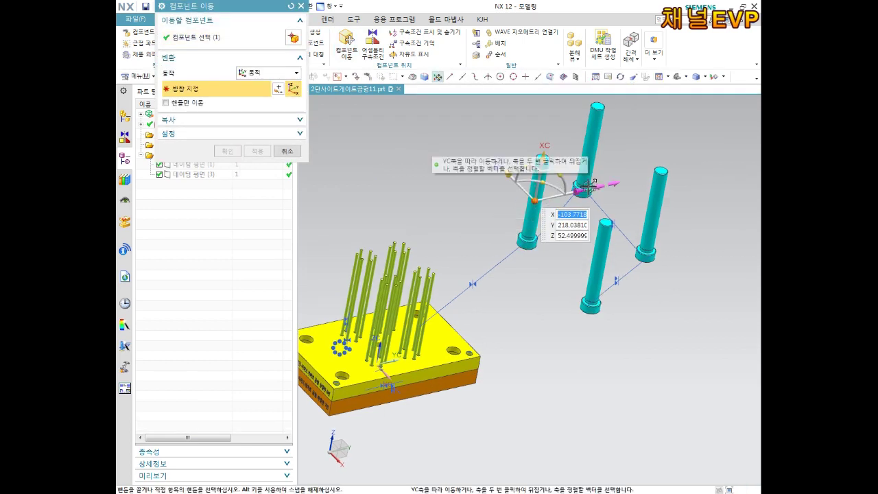
pyautogui.moveTo(561, 193)
pyautogui.mouseDown()
pyautogui.moveTo(488, 220)
pyautogui.moveTo(380, 304)
pyautogui.mouseUp()
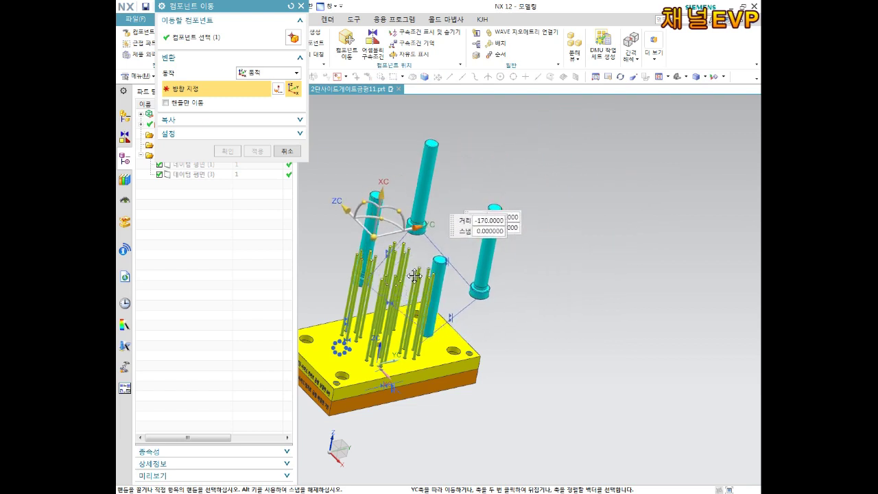
pyautogui.moveTo(379, 304); pyautogui.dragTo(479, 309, button='middle')
pyautogui.scroll(3, 479, 309)
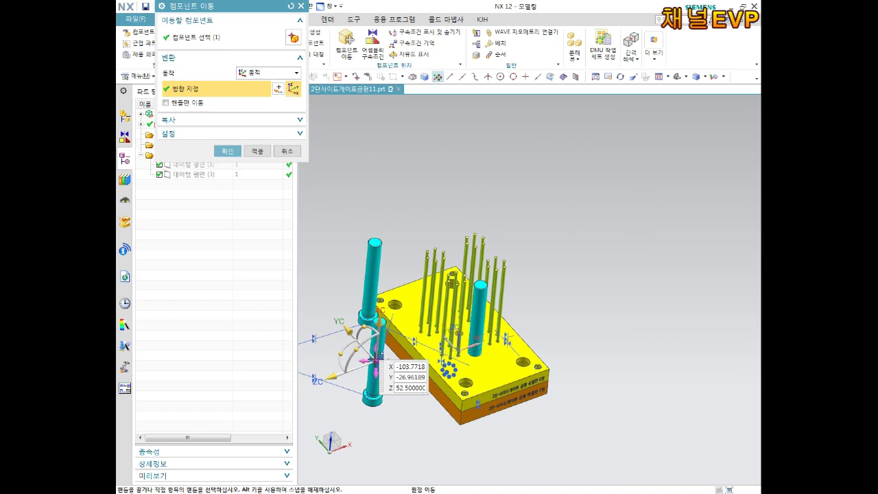
pyautogui.moveTo(379, 356); pyautogui.dragTo(461, 340)
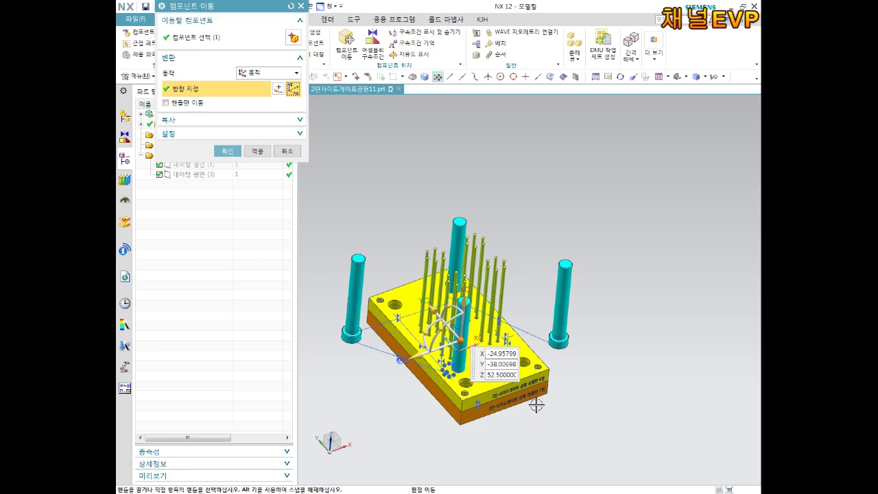
pyautogui.click(228, 151)
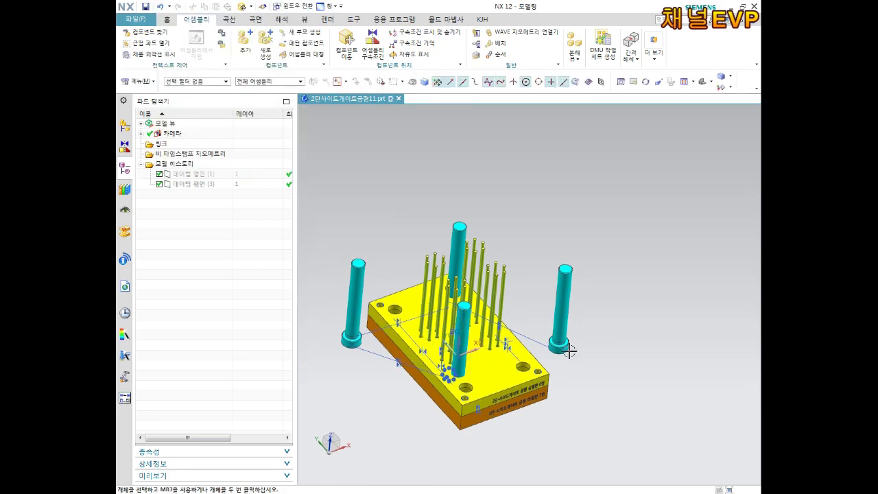
pyautogui.scroll(3, 521, 357)
pyautogui.moveTo(506, 359); pyautogui.dragTo(511, 322, button='middle')
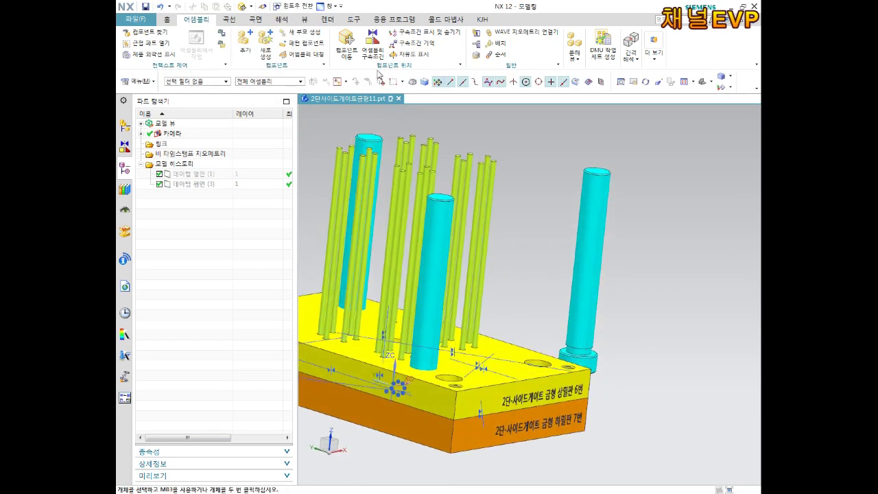
# Align the central pin's centerline coaxially with a plate hole and apply.
pyautogui.click(372, 45)
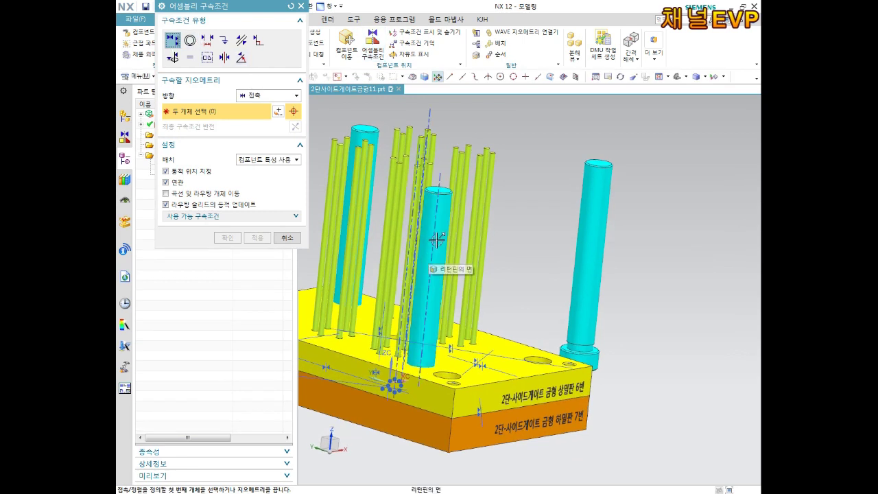
pyautogui.click(439, 182)
pyautogui.scroll(1, 486, 337)
pyautogui.scroll(1, 473, 363)
pyautogui.scroll(1, 447, 429)
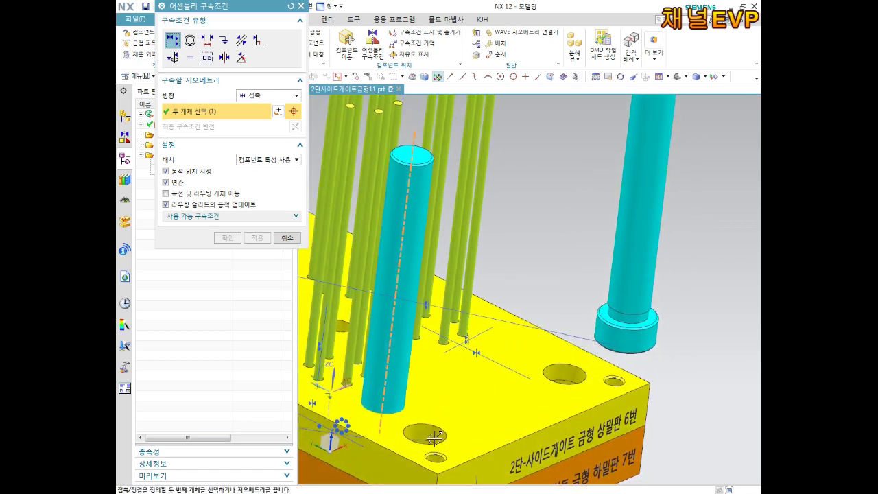
pyautogui.click(446, 429)
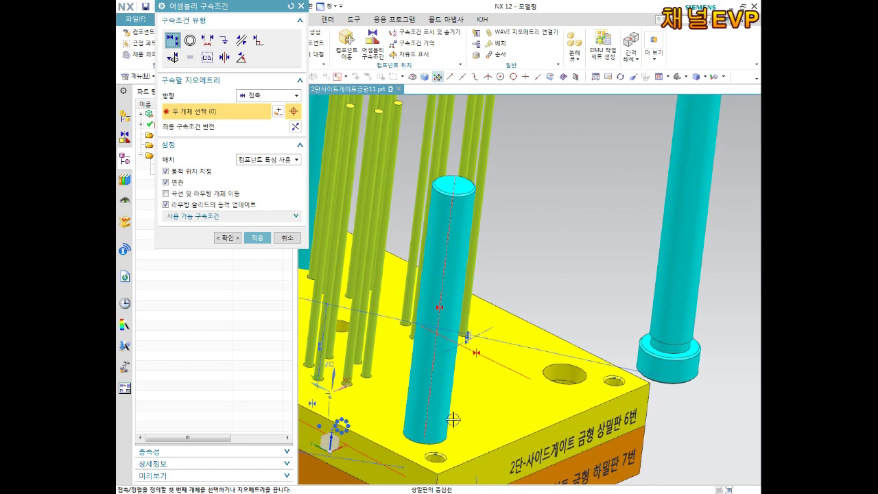
pyautogui.scroll(-1, 484, 313)
pyautogui.scroll(-1, 473, 291)
pyautogui.scroll(-1, 467, 286)
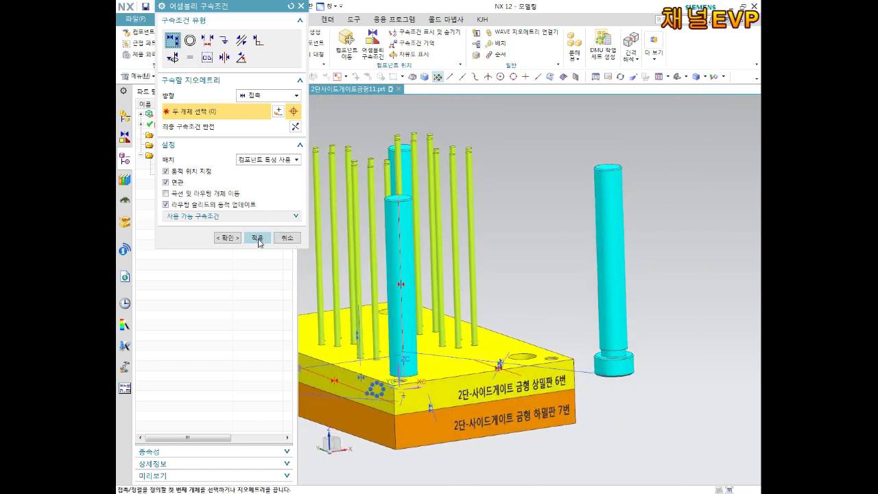
pyautogui.click(259, 241)
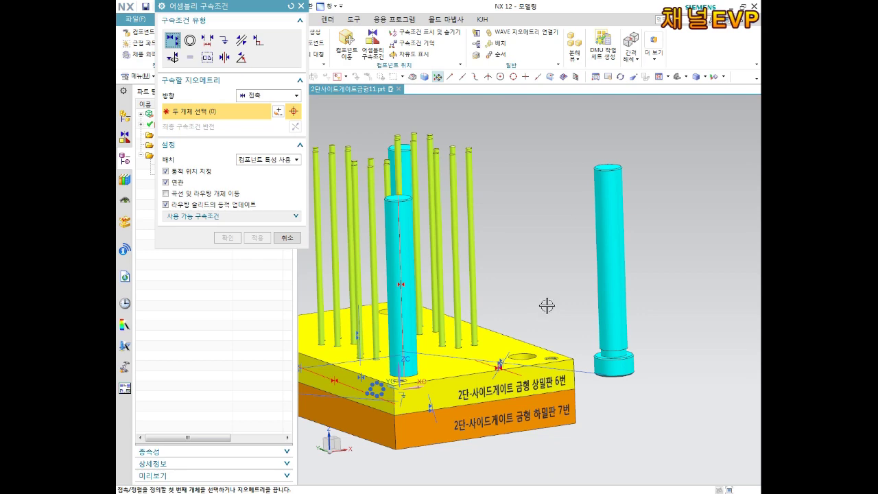
pyautogui.moveTo(549, 306); pyautogui.dragTo(455, 344, button='middle')
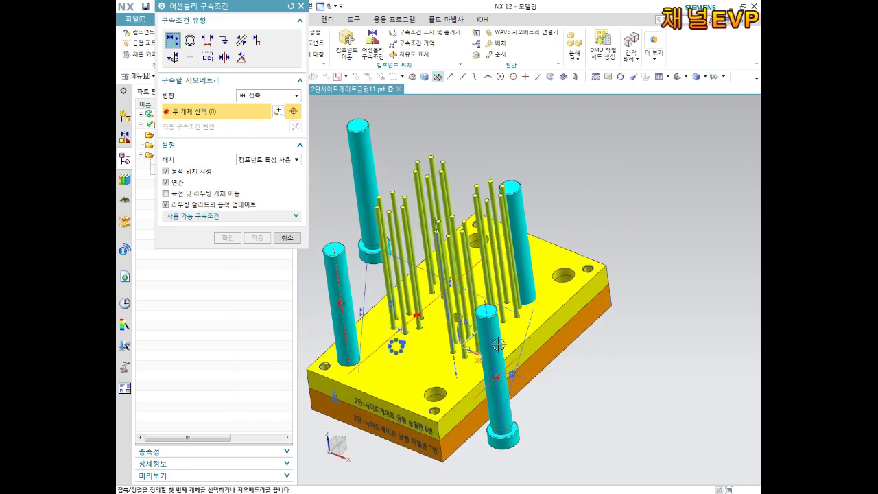
# Align two more return pins coaxially into their plate holes, applying each.
pyautogui.click(494, 371)
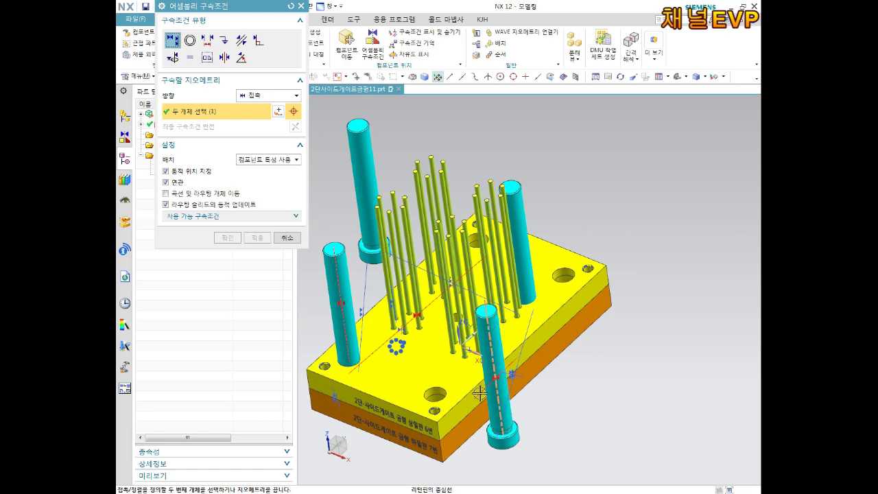
pyautogui.scroll(3, 446, 439)
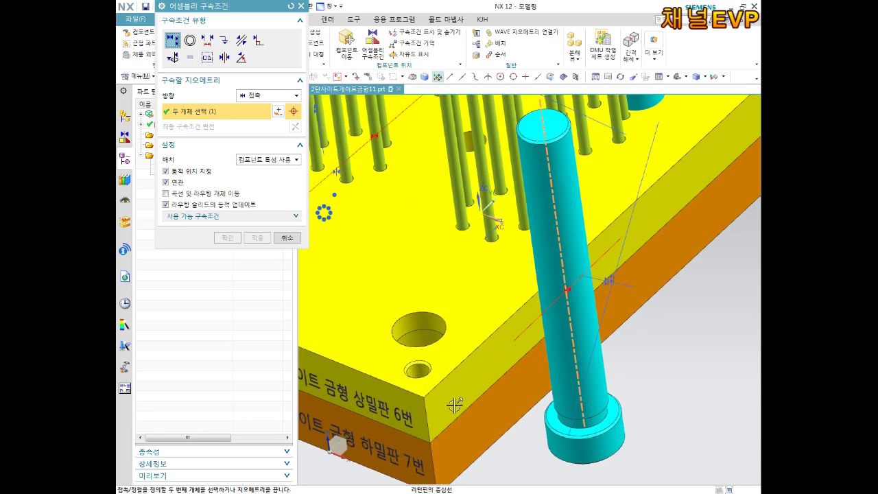
pyautogui.click(421, 350)
pyautogui.scroll(-2, 377, 288)
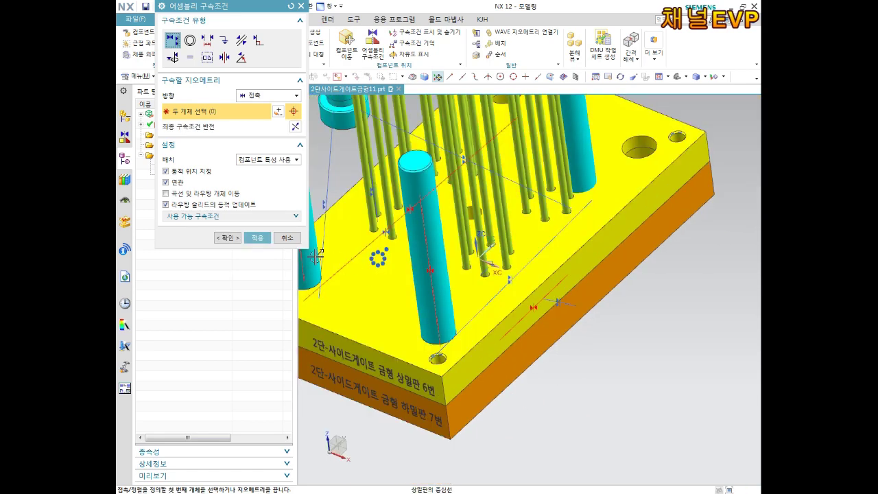
pyautogui.click(264, 238)
pyautogui.moveTo(486, 254); pyautogui.dragTo(439, 289, button='middle')
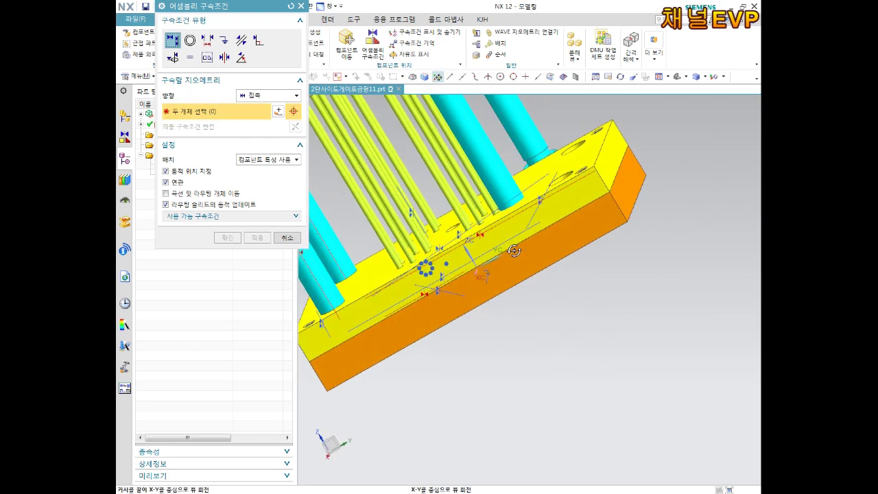
pyautogui.scroll(-3, 523, 224)
pyautogui.scroll(3, 523, 224)
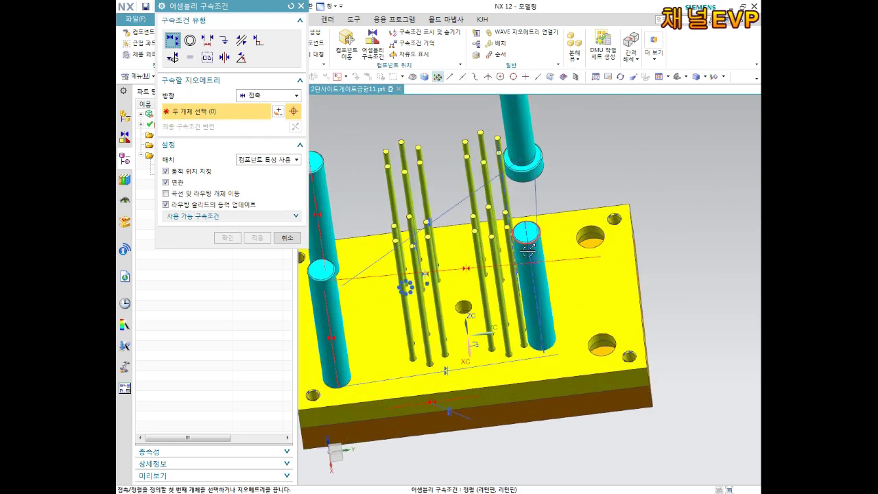
pyautogui.click(532, 279)
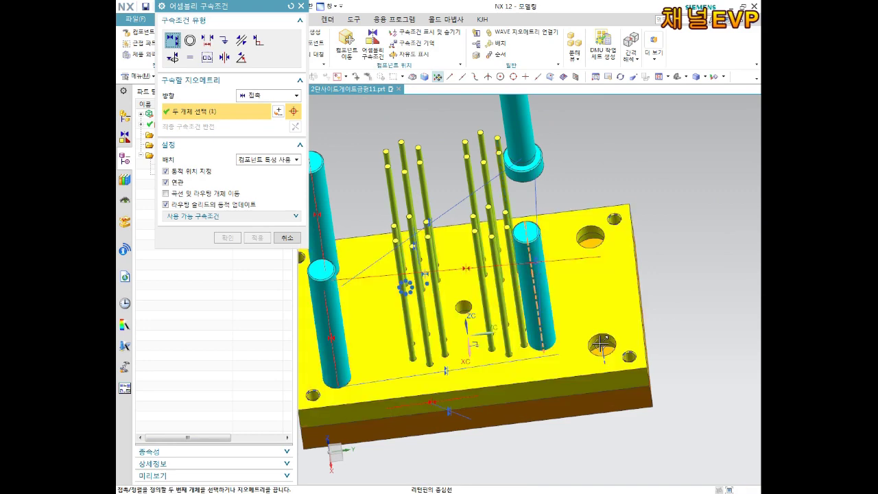
pyautogui.scroll(4, 603, 349)
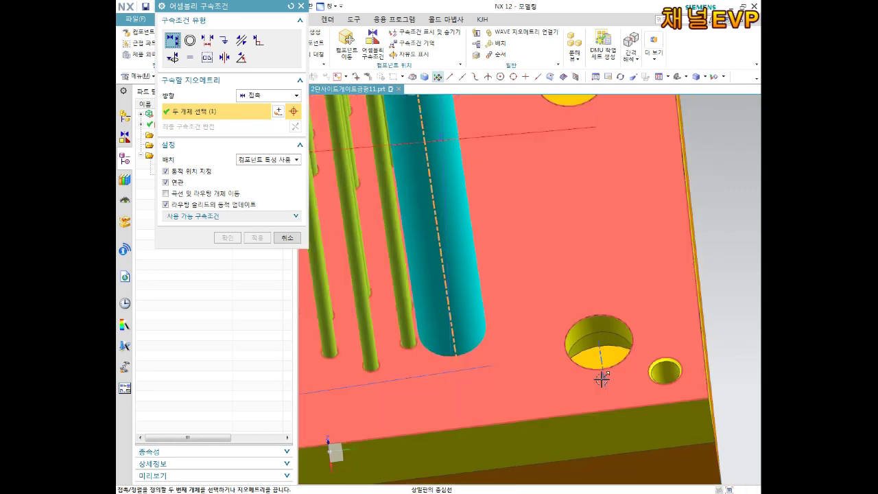
pyautogui.click(605, 378)
pyautogui.scroll(-3, 571, 355)
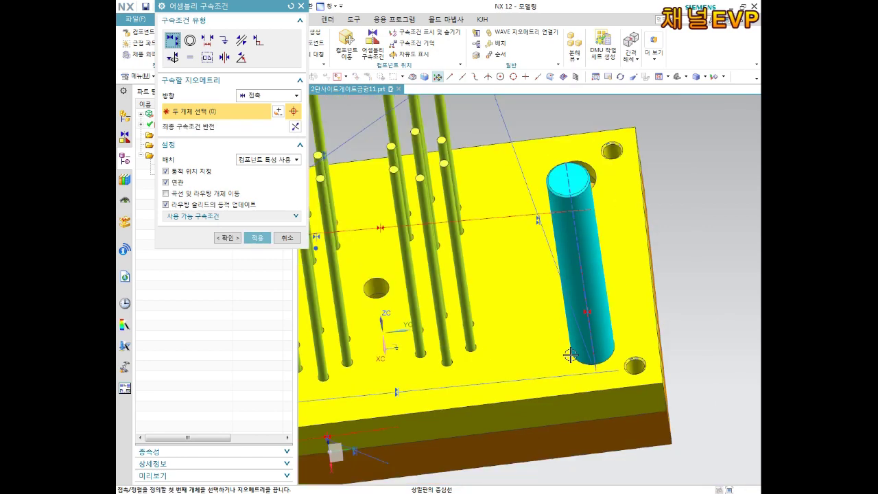
pyautogui.click(257, 238)
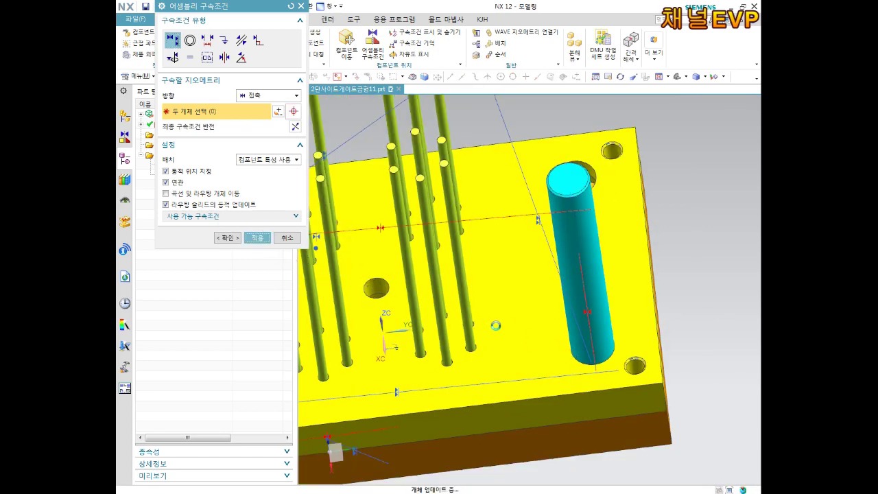
pyautogui.scroll(-5, 495, 325)
pyautogui.moveTo(495, 326); pyautogui.dragTo(446, 308, button='middle')
pyautogui.scroll(5, 446, 309)
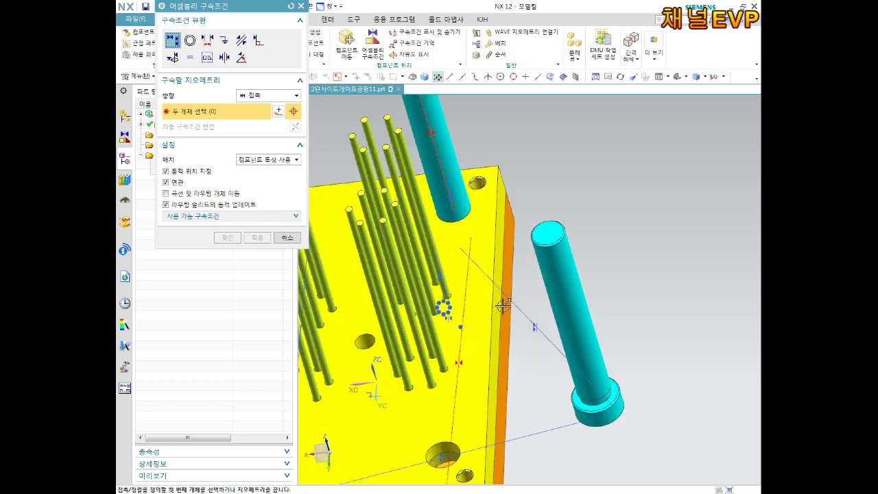
# Align the last return pin into the lower plate hole, apply, and close the dialog.
pyautogui.click(561, 267)
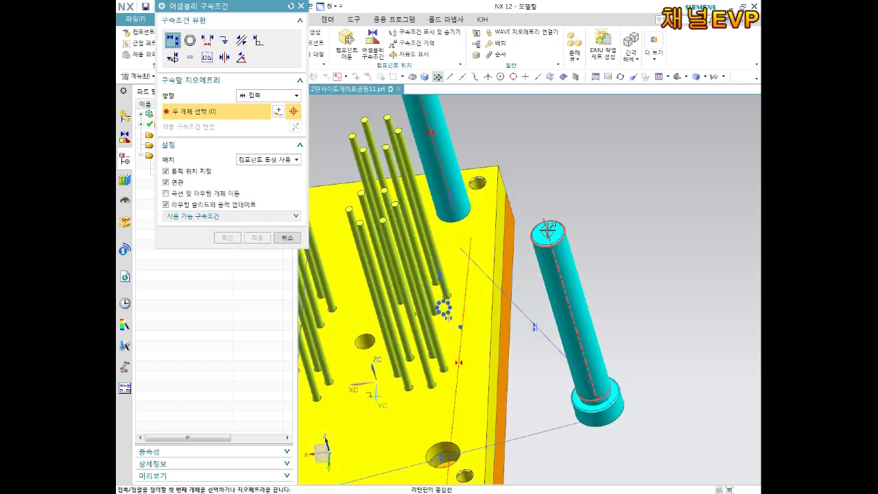
pyautogui.scroll(-4, 559, 308)
pyautogui.scroll(5, 511, 392)
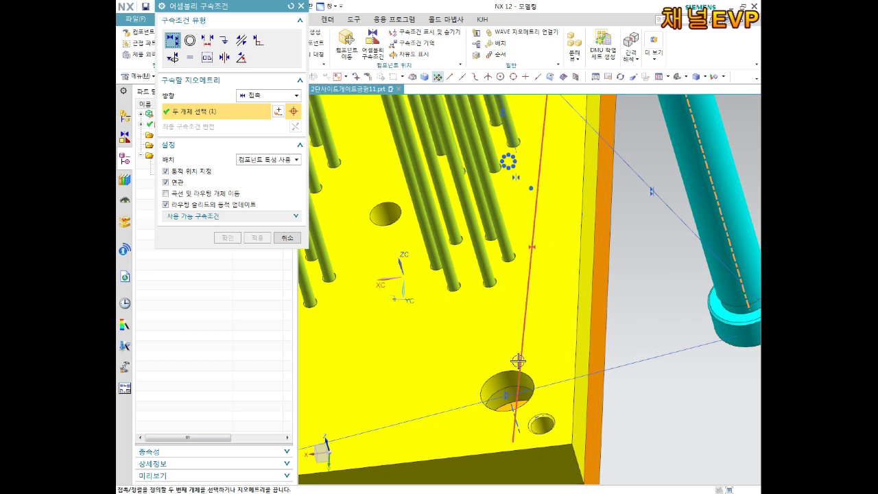
pyautogui.click(512, 408)
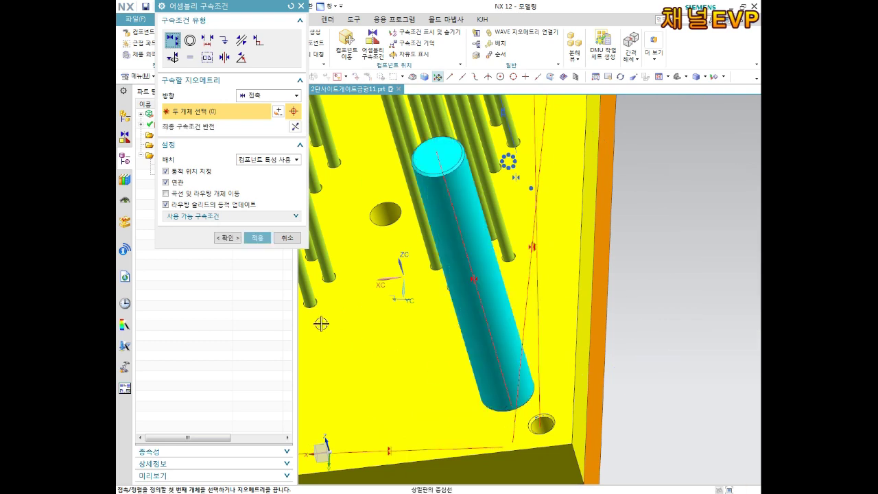
pyautogui.click(256, 238)
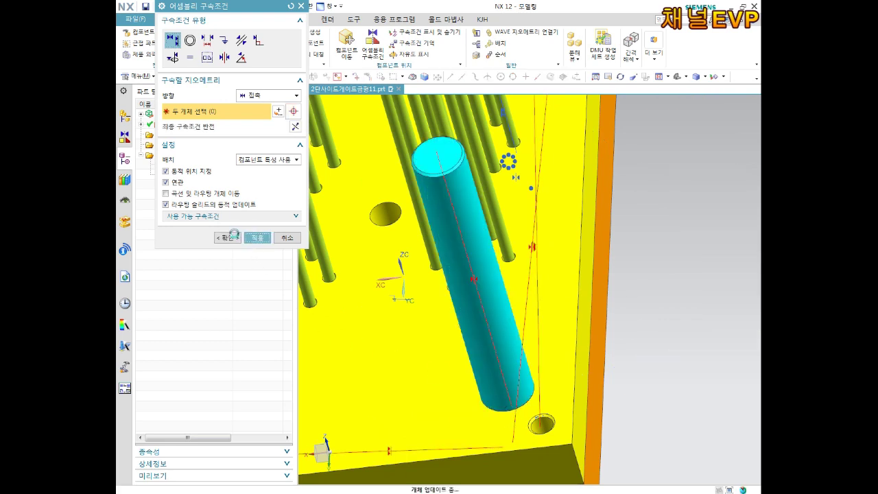
pyautogui.click(287, 238)
pyautogui.scroll(-2, 457, 336)
pyautogui.scroll(-3, 457, 336)
# Orbit around the finished plate to check all four pins, then start a new part.
pyautogui.moveTo(456, 336)
pyautogui.mouseDown(button='middle')
pyautogui.moveTo(542, 241)
pyautogui.moveTo(545, 196)
pyautogui.moveTo(534, 298)
pyautogui.moveTo(509, 315)
pyautogui.moveTo(533, 304)
pyautogui.mouseUp(button='middle')
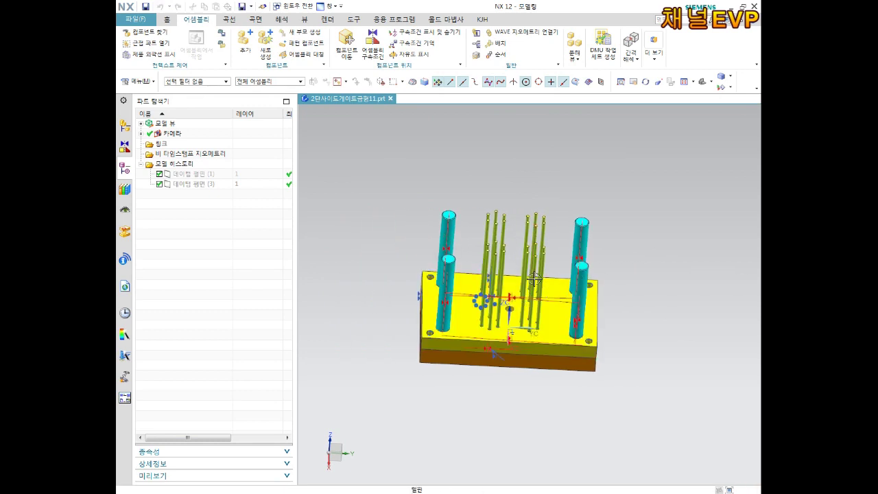
pyautogui.moveTo(534, 282)
pyautogui.mouseDown(button='middle')
pyautogui.moveTo(526, 254)
pyautogui.moveTo(529, 188)
pyautogui.moveTo(528, 260)
pyautogui.mouseUp(button='middle')
pyautogui.moveTo(526, 227)
pyautogui.mouseDown(button='middle')
pyautogui.moveTo(529, 275)
pyautogui.moveTo(483, 274)
pyautogui.mouseUp(button='middle')
pyautogui.scroll(3, 492, 288)
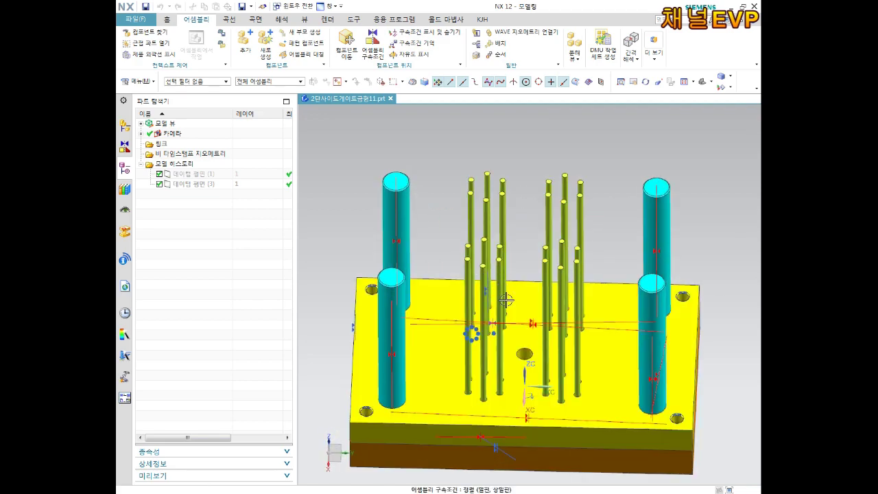
pyautogui.scroll(-3, 508, 292)
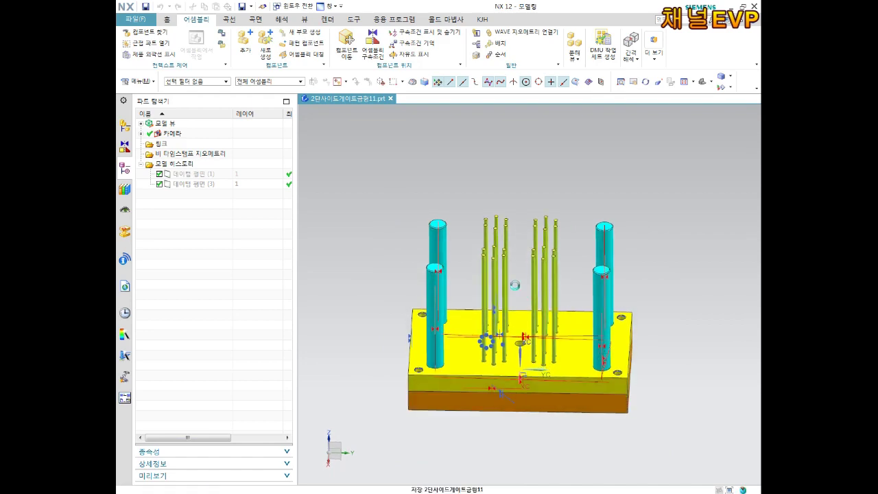
pyautogui.click(137, 19)
# Create a new millimetre Model part named M6X15.
pyautogui.click(147, 30)
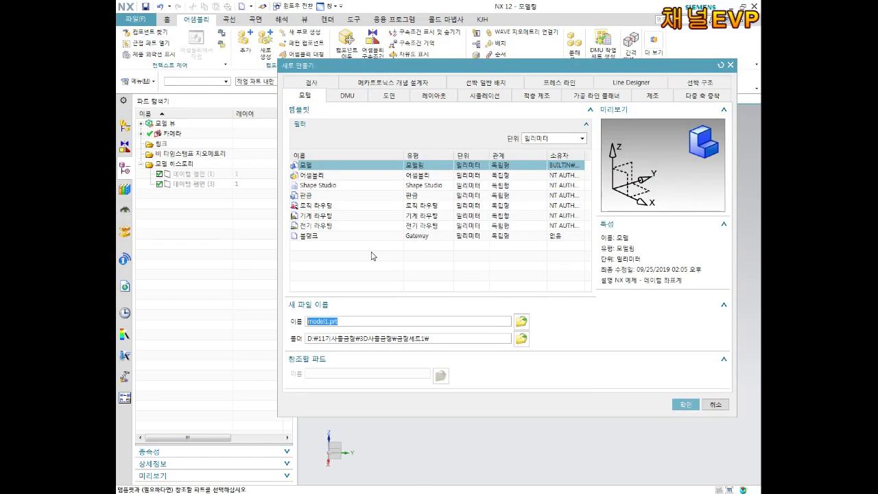
pyautogui.write('m')
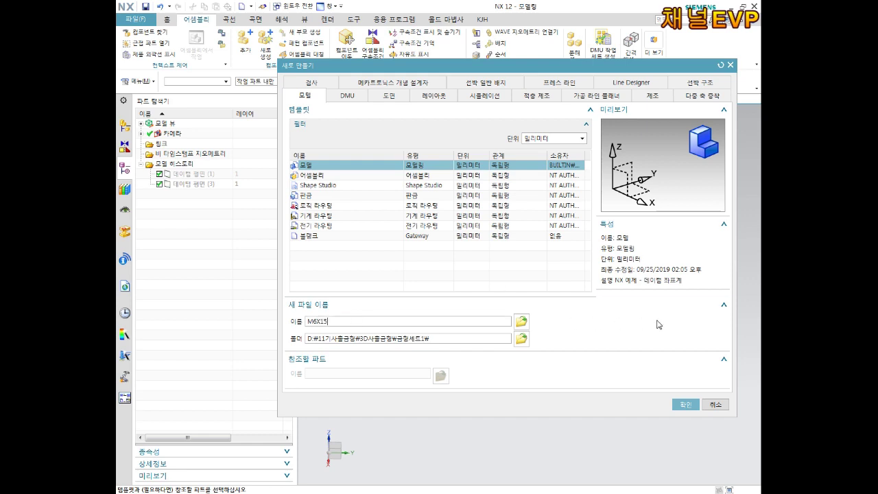
pyautogui.click(689, 406)
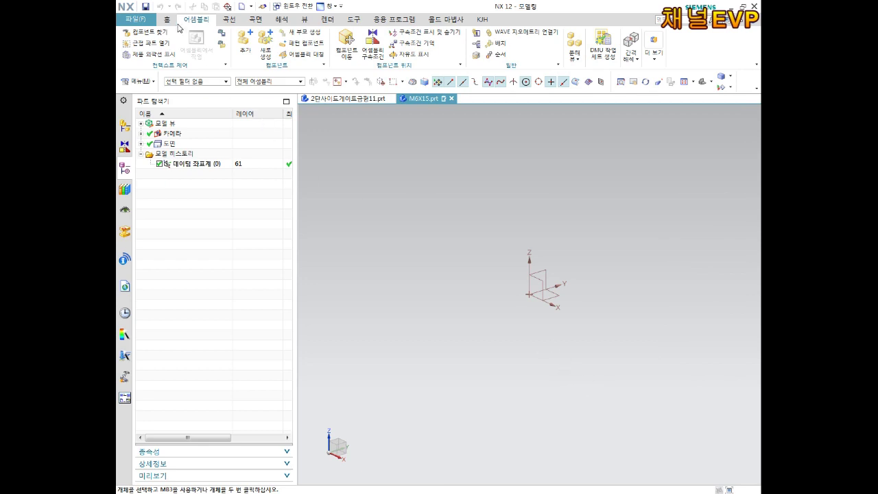
pyautogui.click(140, 18)
# Start a new sketch on the default XY plane.
pyautogui.click(167, 20)
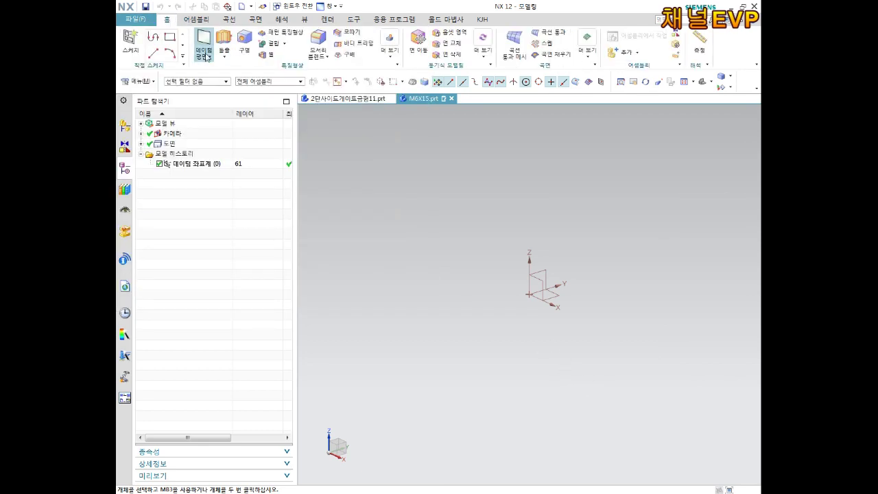
pyautogui.click(130, 45)
pyautogui.click(261, 122)
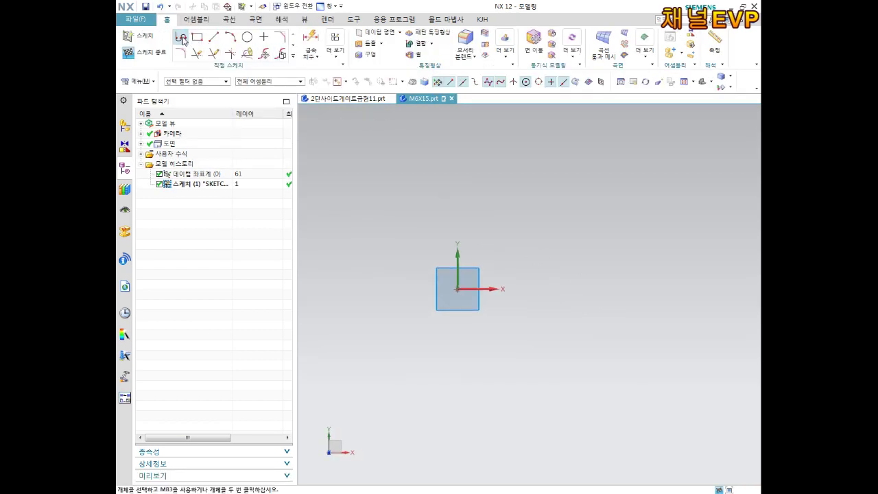
# Sketch the six-line stepped bolt profile from the origin and close it back at the origin.
pyautogui.click(458, 284)
pyautogui.click(458, 197)
pyautogui.click(513, 196)
pyautogui.click(512, 229)
pyautogui.click(619, 228)
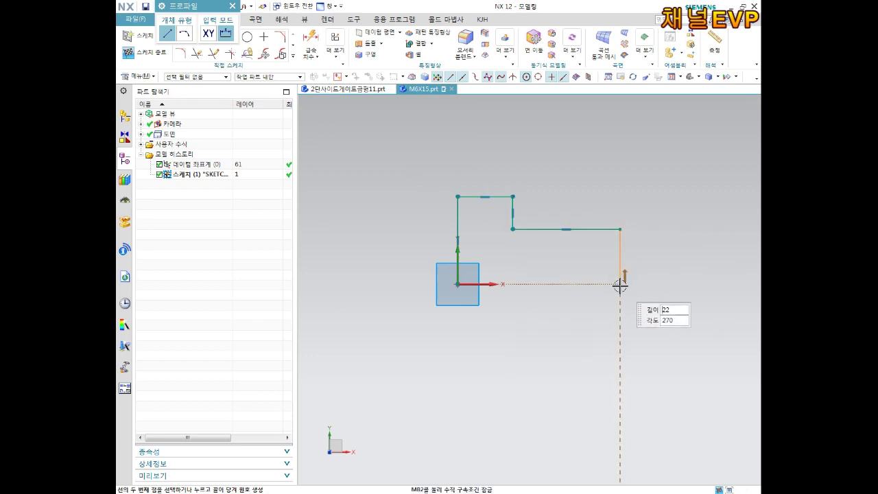
pyautogui.click(620, 284)
pyautogui.click(458, 284)
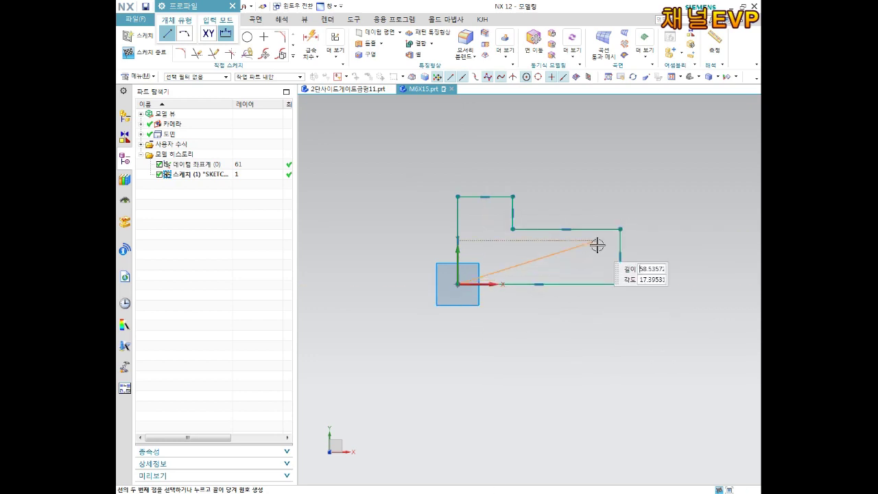
pyautogui.press('Escape')
pyautogui.scroll(3, 579, 212)
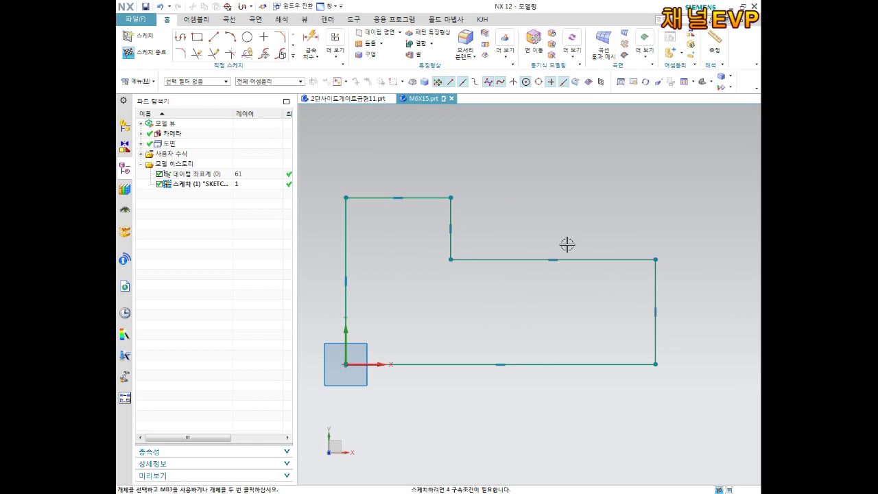
pyautogui.scroll(-2, 567, 244)
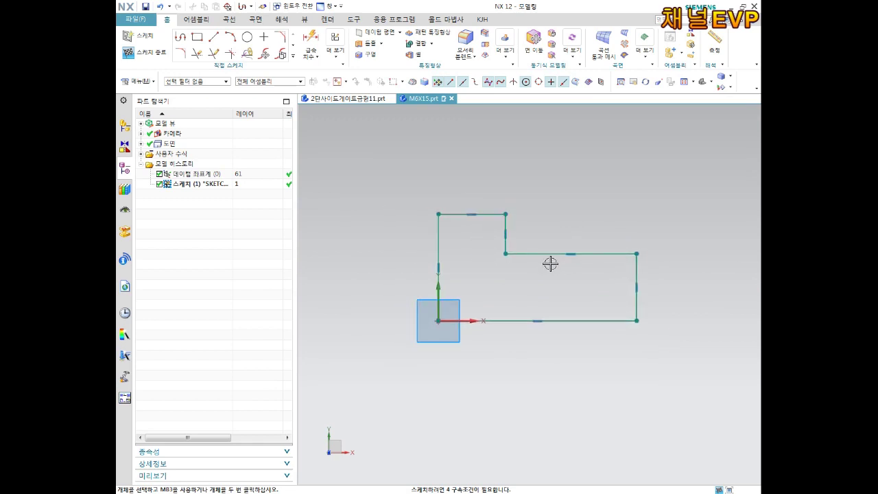
# Dimension the bottom line to 21 and the right vertical line to 3.
pyautogui.press('d')
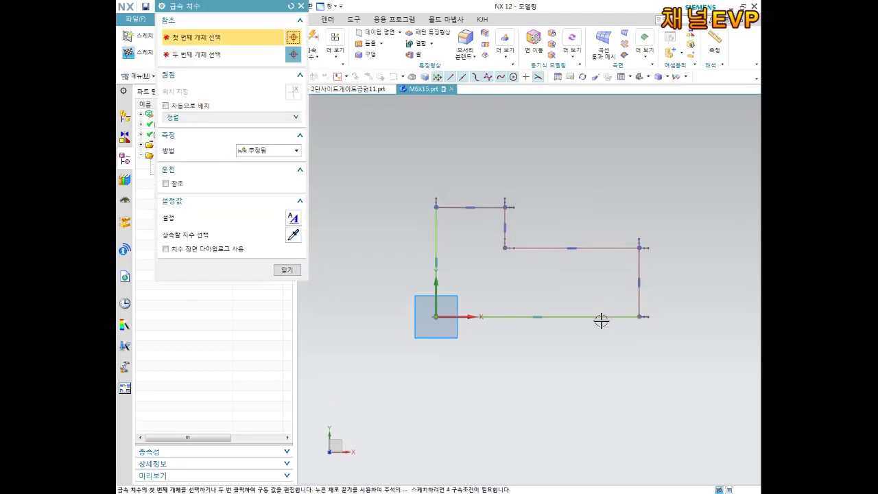
pyautogui.click(602, 319)
pyautogui.click(591, 364)
pyautogui.write('21')
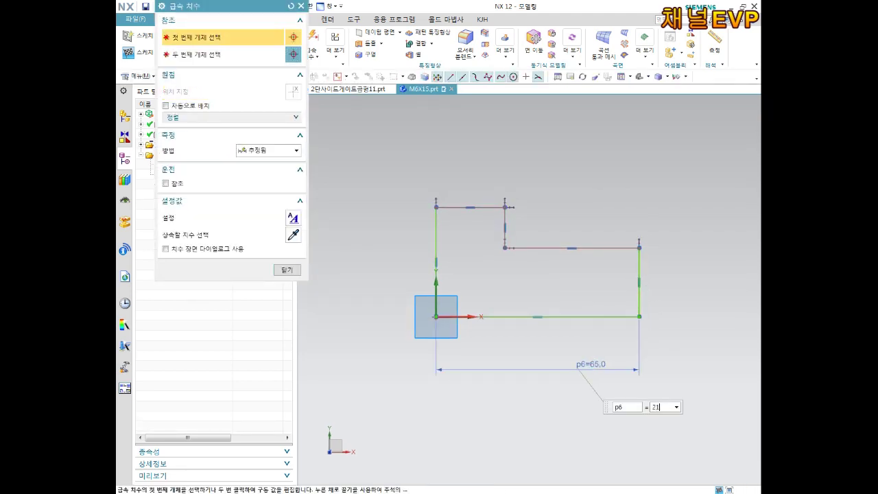
pyautogui.press('Return')
pyautogui.scroll(3, 472, 295)
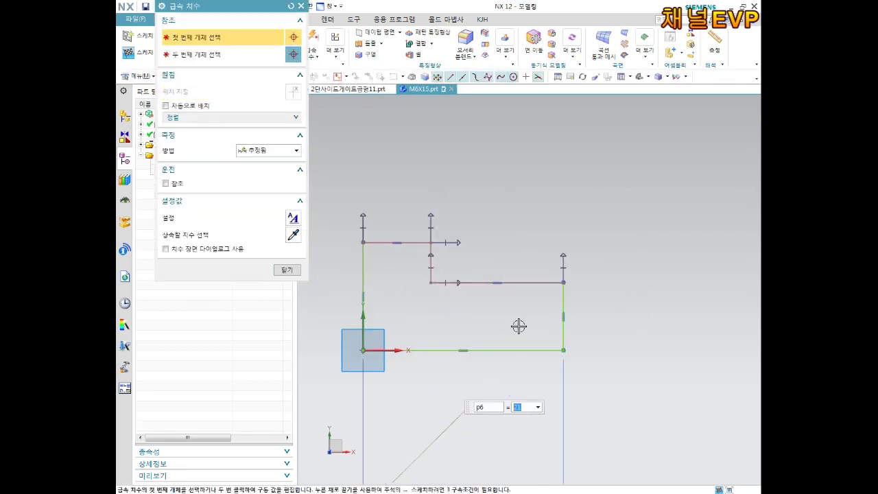
pyautogui.click(563, 296)
pyautogui.click(605, 294)
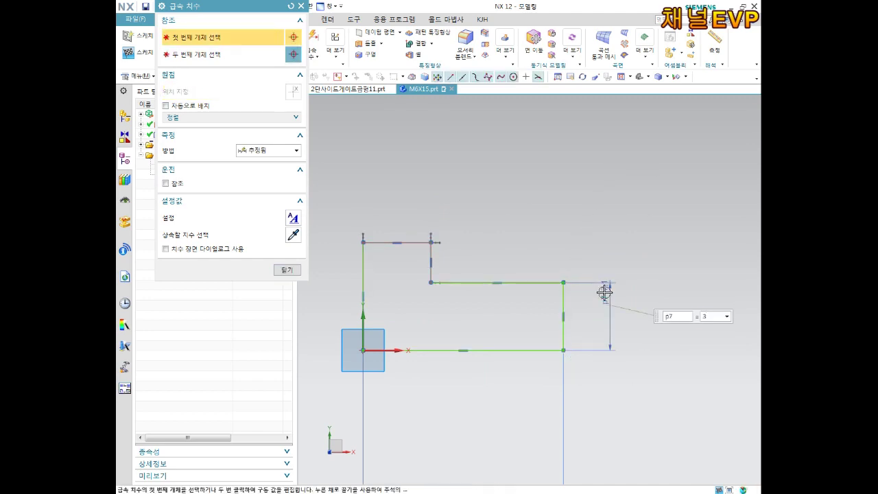
pyautogui.write('3')
pyautogui.press('Return')
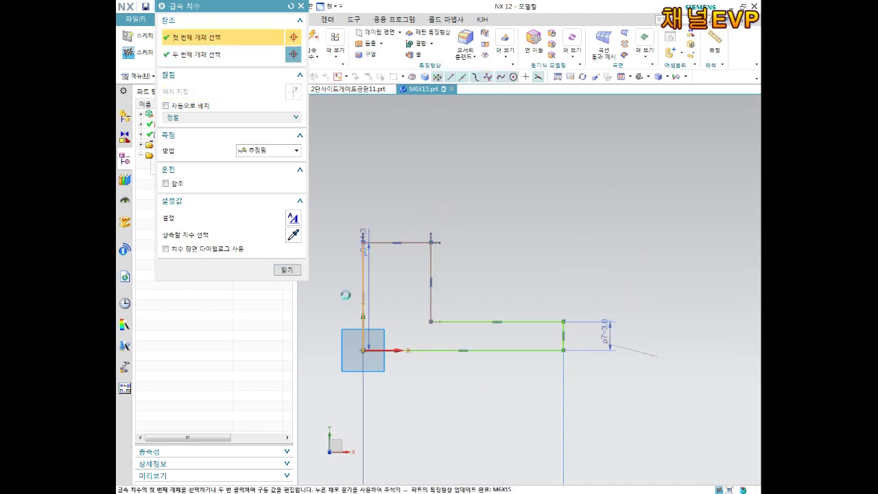
# Dimension the left vertical line to 5 and the top line to 6.
pyautogui.click(363, 290)
pyautogui.click(331, 292)
pyautogui.write('5')
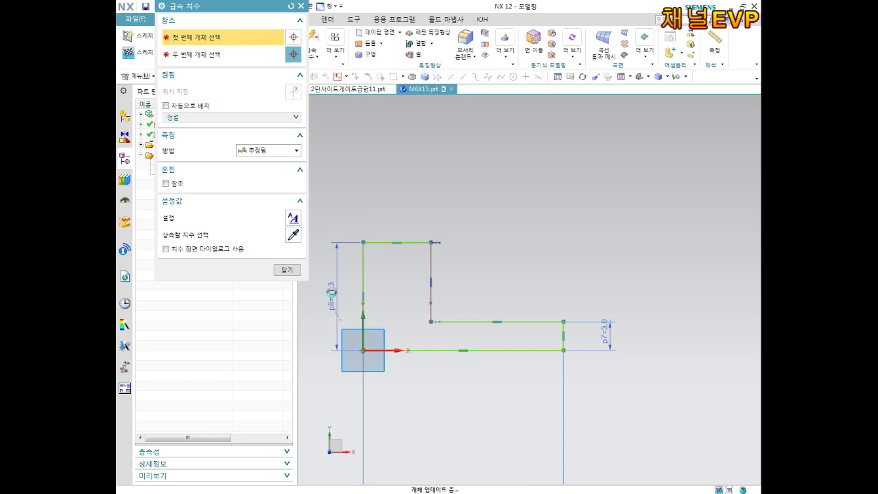
pyautogui.press('Return')
pyautogui.click(412, 301)
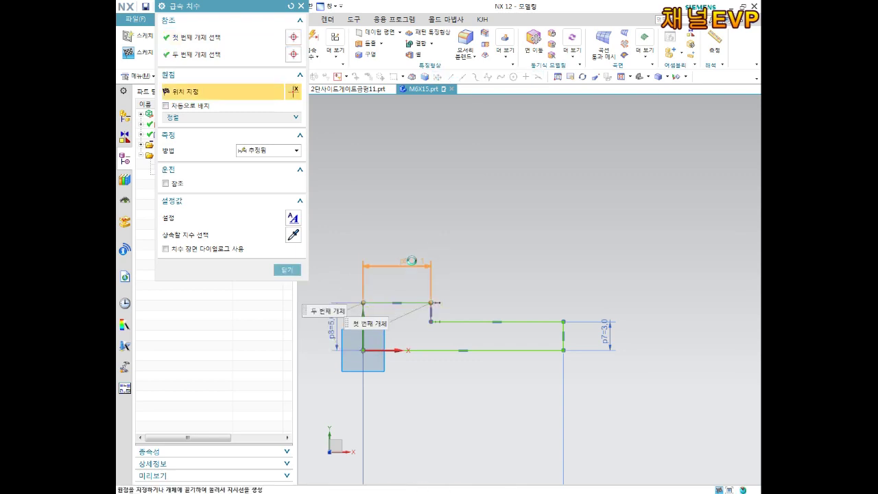
pyautogui.click(412, 261)
pyautogui.write('6')
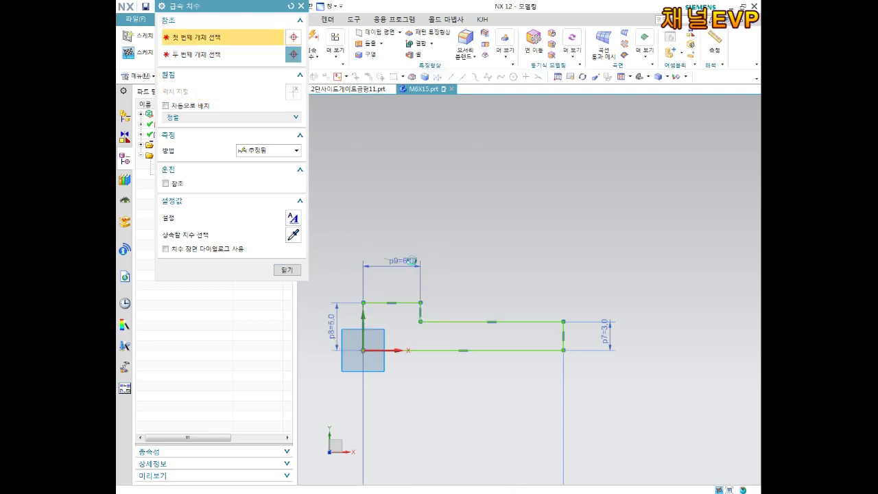
pyautogui.press('Return')
# Reposition the 3.0 and 6.0 dimensions neatly and orbit the sketch into a tilted 3-D view.
pyautogui.middleClick(503, 388)
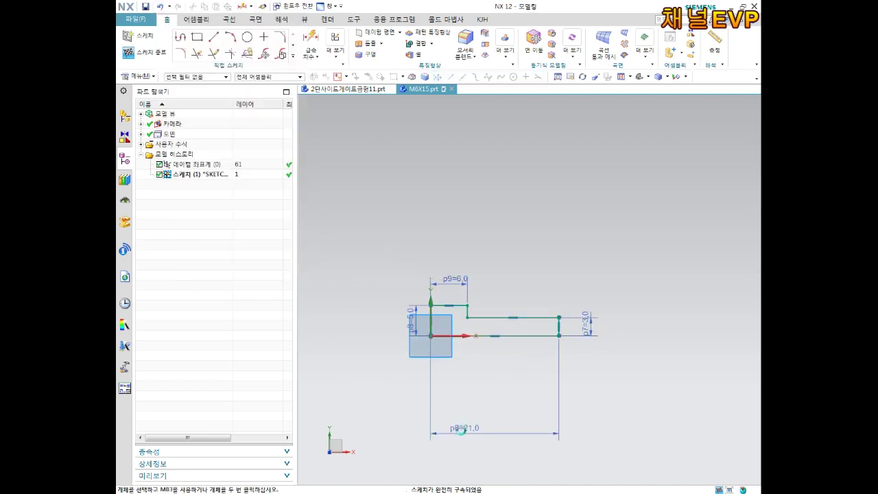
pyautogui.scroll(3, 456, 319)
pyautogui.scroll(2, 450, 304)
pyautogui.scroll(-2, 595, 346)
pyautogui.keyDown('shift'); pyautogui.moveTo(594, 347); pyautogui.dragTo(542, 251, button='middle'); pyautogui.keyUp('shift')
pyautogui.moveTo(693, 288); pyautogui.dragTo(682, 287)
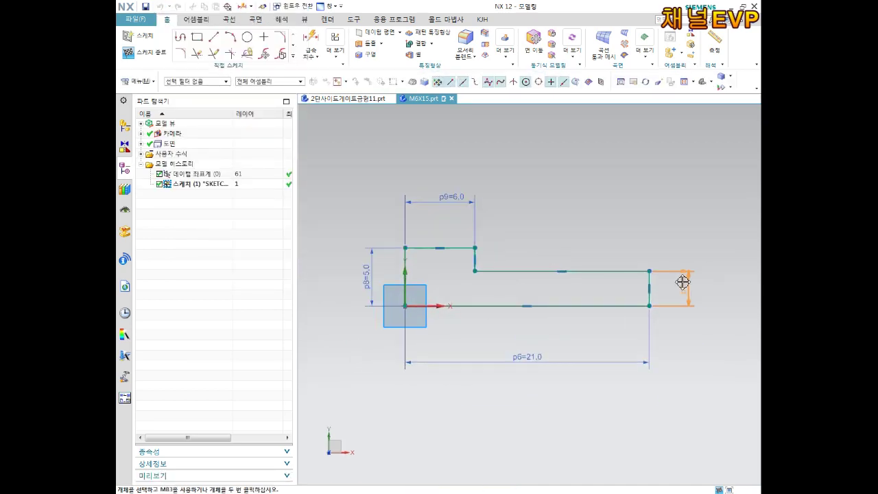
pyautogui.moveTo(446, 199); pyautogui.dragTo(446, 208)
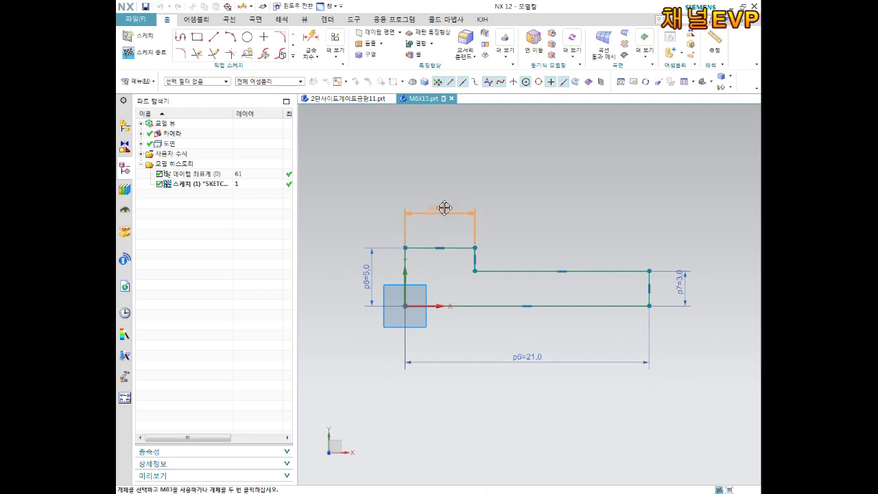
pyautogui.moveTo(639, 349); pyautogui.dragTo(518, 291, button='middle')
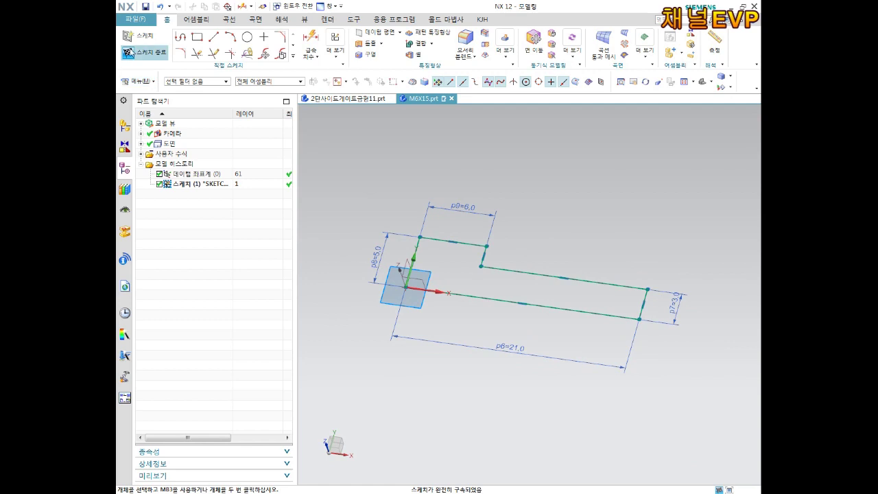
# Finish the sketch and revolve the profile 360° about the bottom line into a solid bolt.
pyautogui.click(144, 52)
pyautogui.scroll(3, 553, 304)
pyautogui.scroll(2, 496, 288)
pyautogui.scroll(2, 457, 238)
pyautogui.click(225, 57)
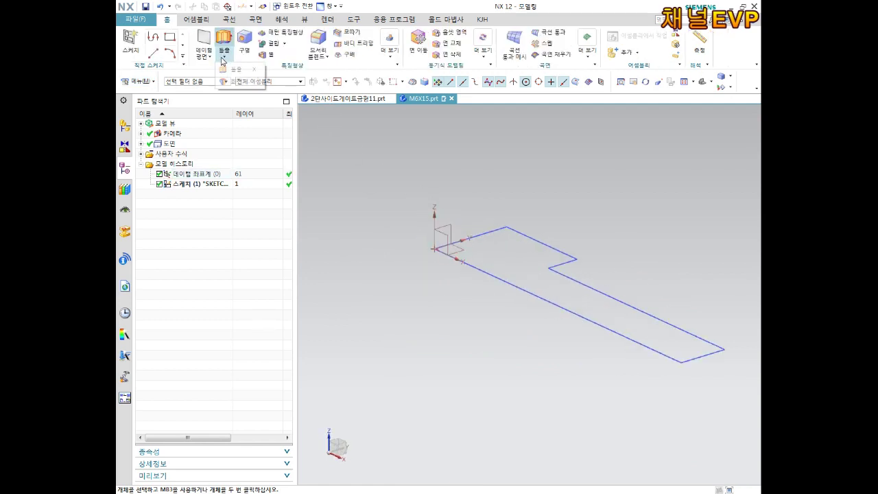
pyautogui.click(231, 82)
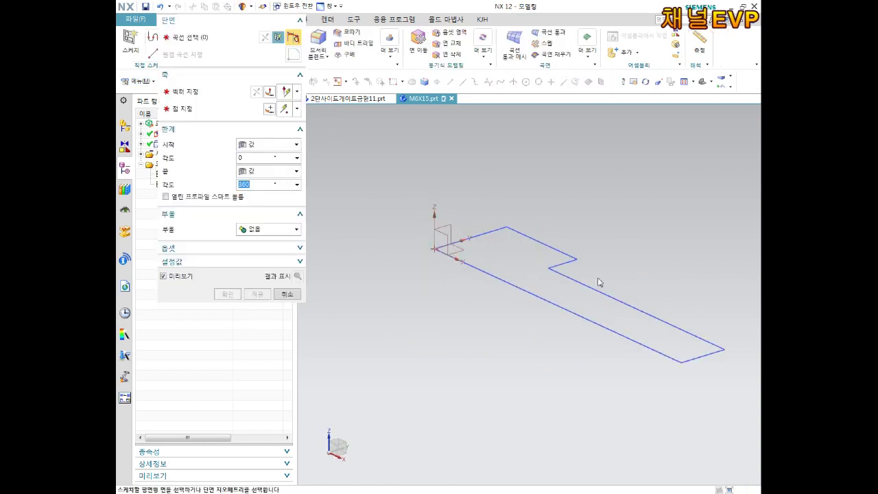
pyautogui.click(559, 285)
pyautogui.middleClick(341, 158)
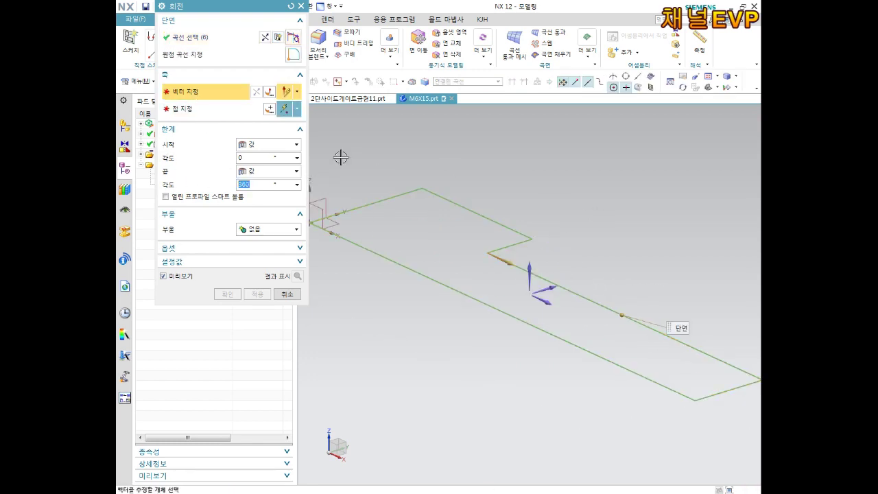
pyautogui.click(423, 274)
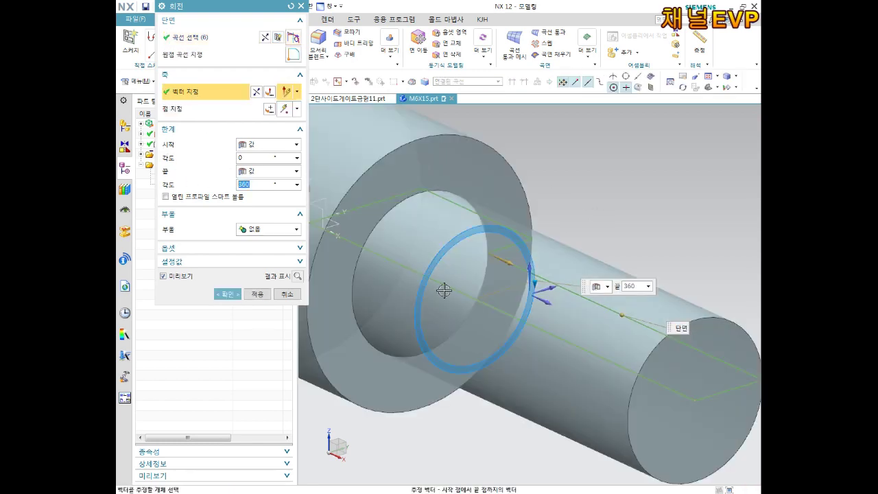
pyautogui.scroll(-4, 444, 291)
pyautogui.moveTo(453, 295); pyautogui.dragTo(425, 275, button='middle')
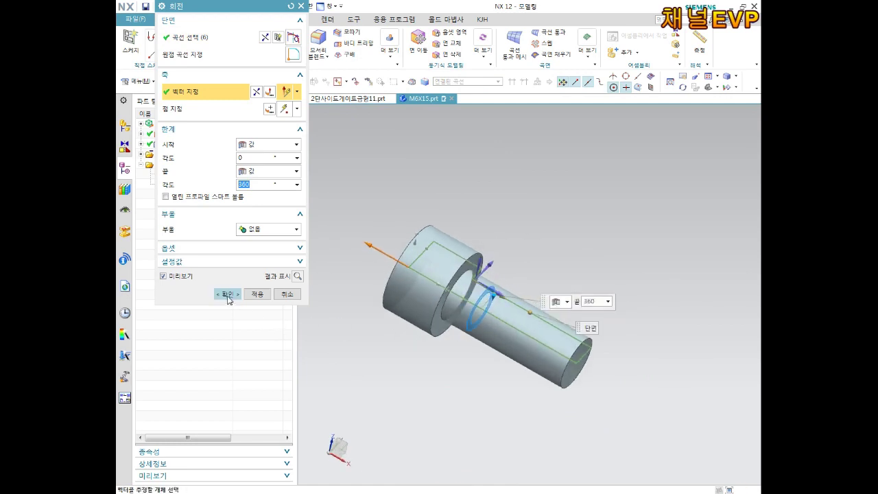
pyautogui.click(228, 294)
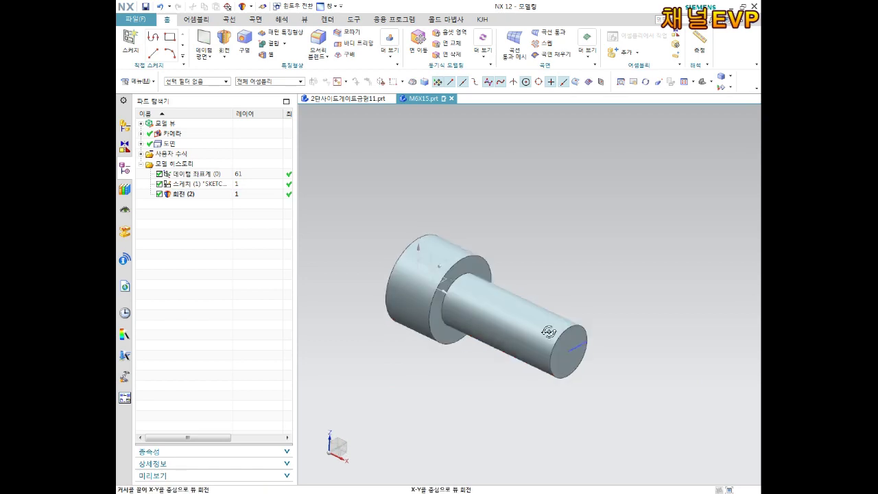
# Set up a 1 mm chamfer on the shank's end edge.
pyautogui.scroll(3, 557, 318)
pyautogui.scroll(2, 575, 284)
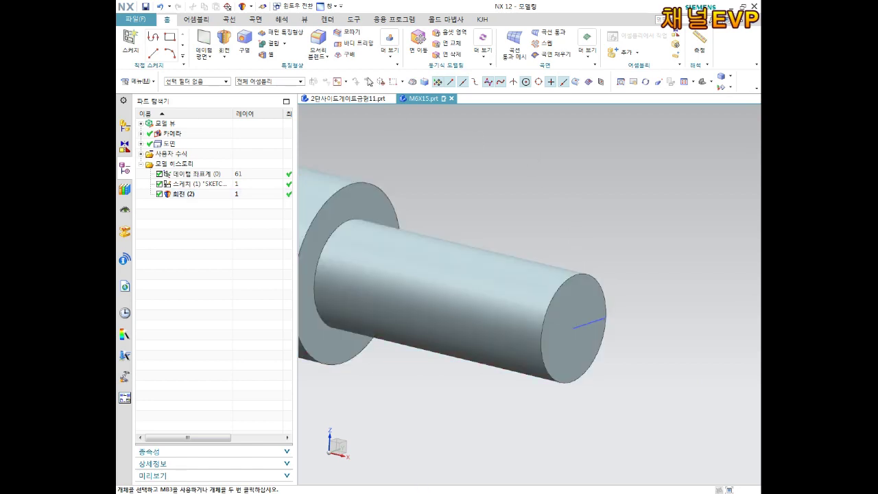
pyautogui.click(347, 32)
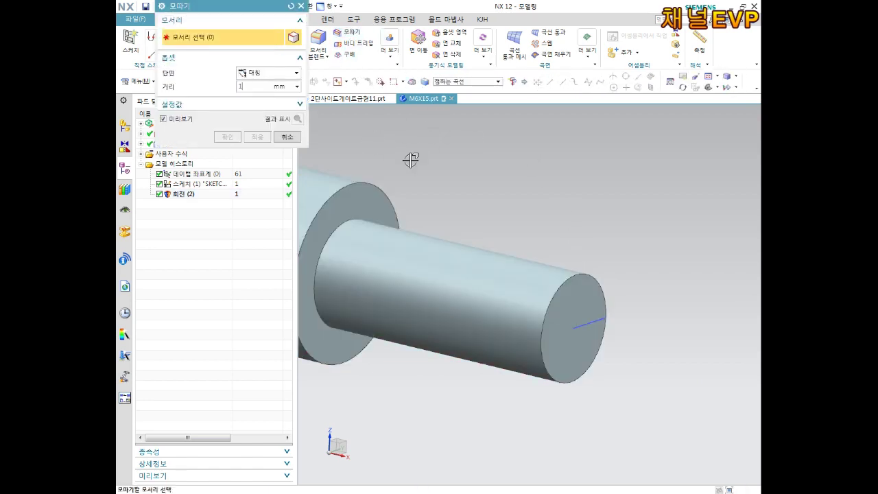
pyautogui.click(574, 278)
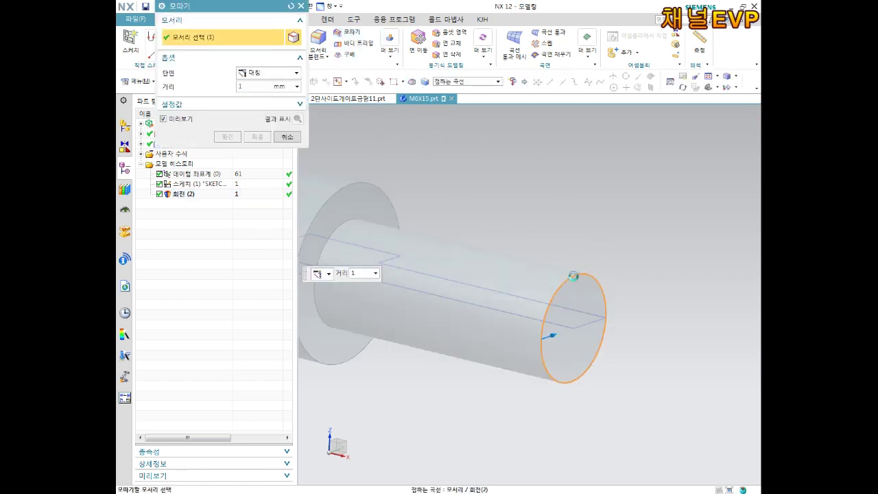